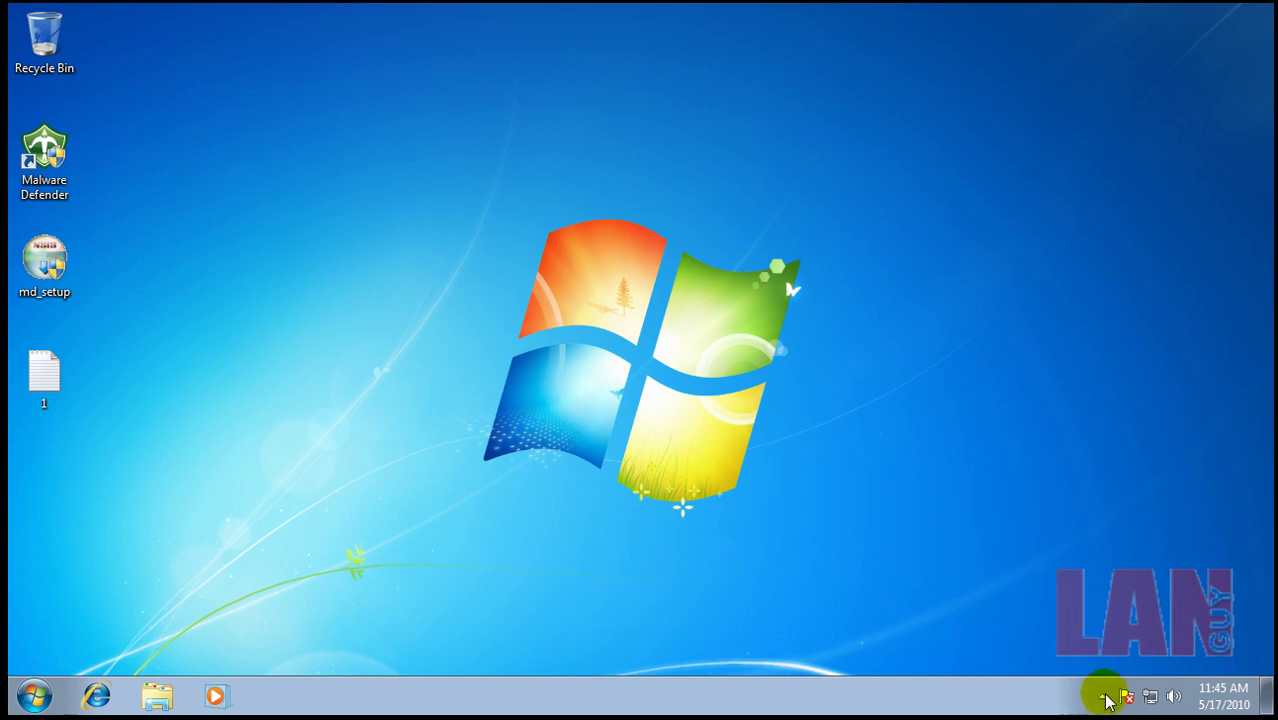
# Step: Reveal the hidden tray icons and open the Malware Defender icon's quick-actions menu
pyautogui.click(977, 541)
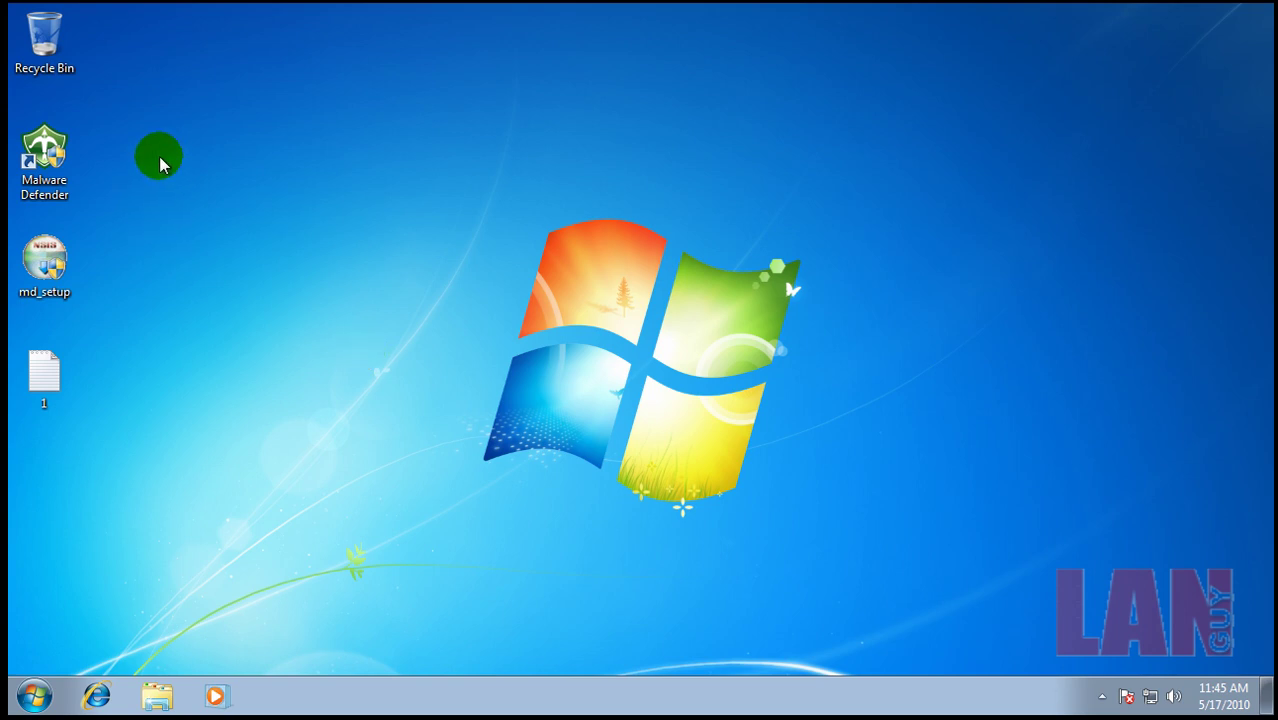
pyautogui.click(1101, 697)
pyautogui.rightClick(1133, 610)
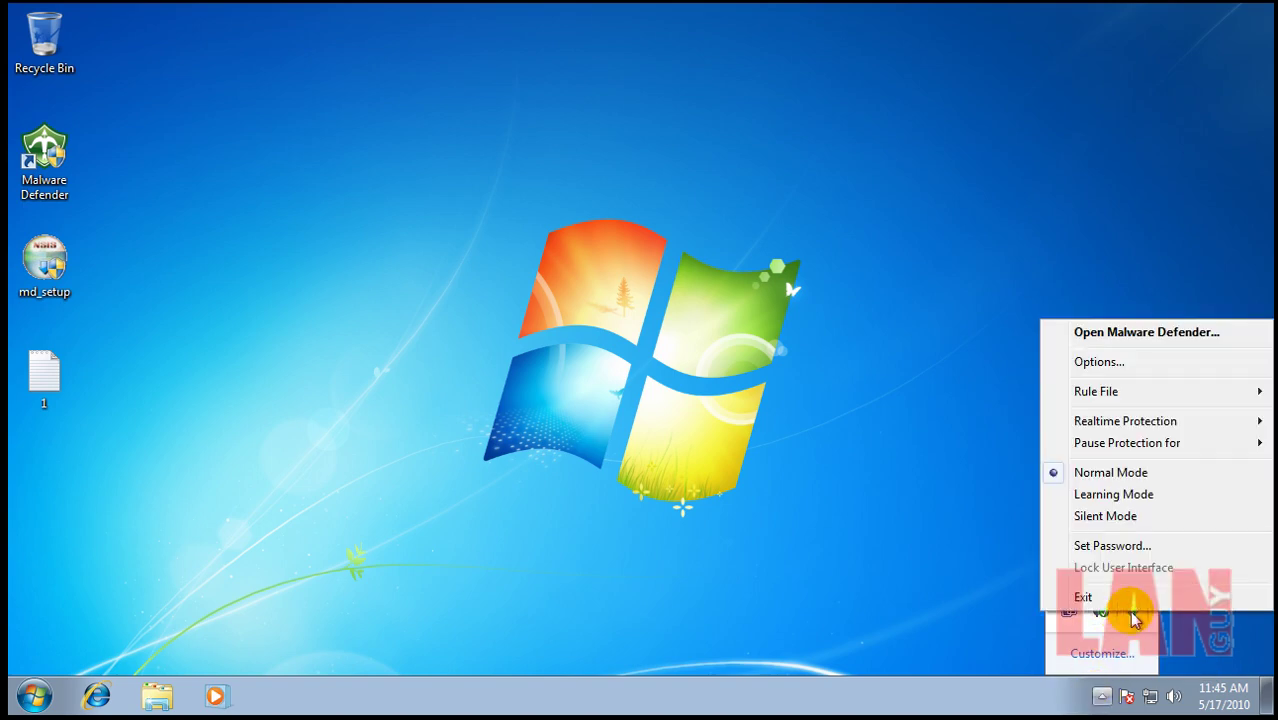
# Step: Open the Malware Defender main window and enlarge it to show more of the 41 rules
pyautogui.click(1165, 332)
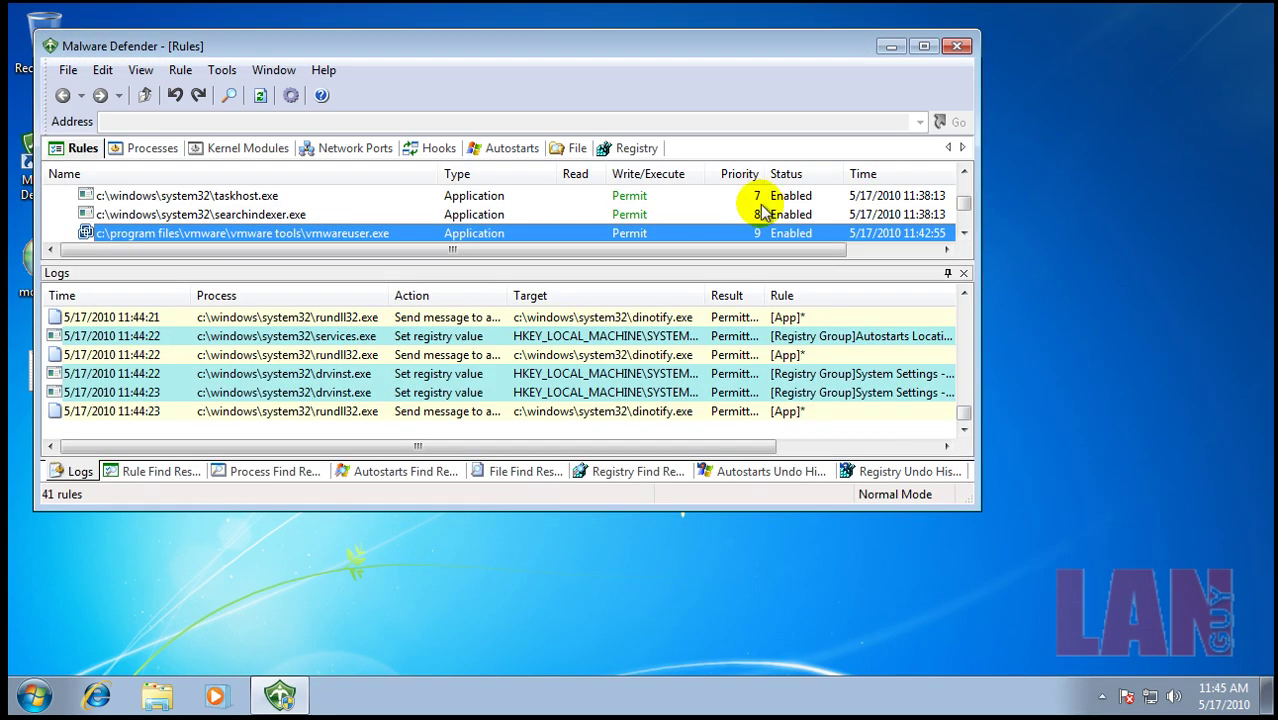
pyautogui.moveTo(814, 511); pyautogui.dragTo(814, 633)
pyautogui.moveTo(964, 283); pyautogui.dragTo(918, 186)
pyautogui.moveTo(881, 47); pyautogui.dragTo(992, 41)
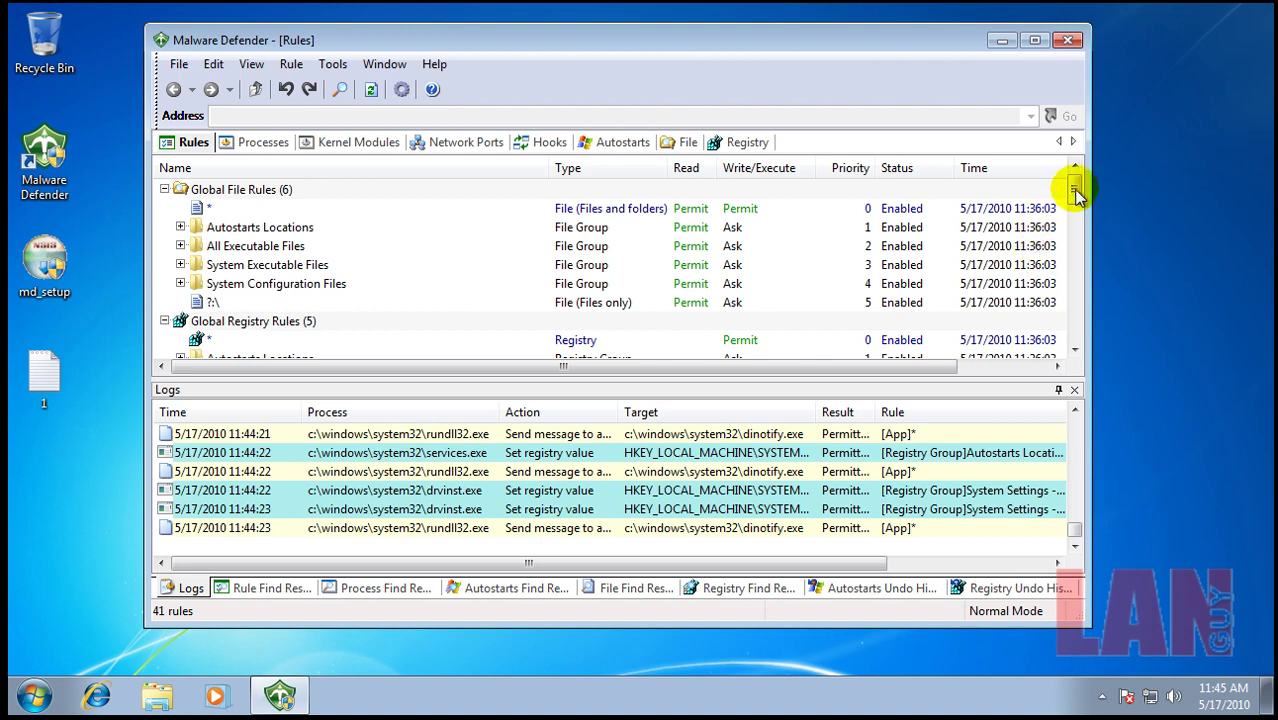
pyautogui.moveTo(1075, 194); pyautogui.dragTo(1070, 345)
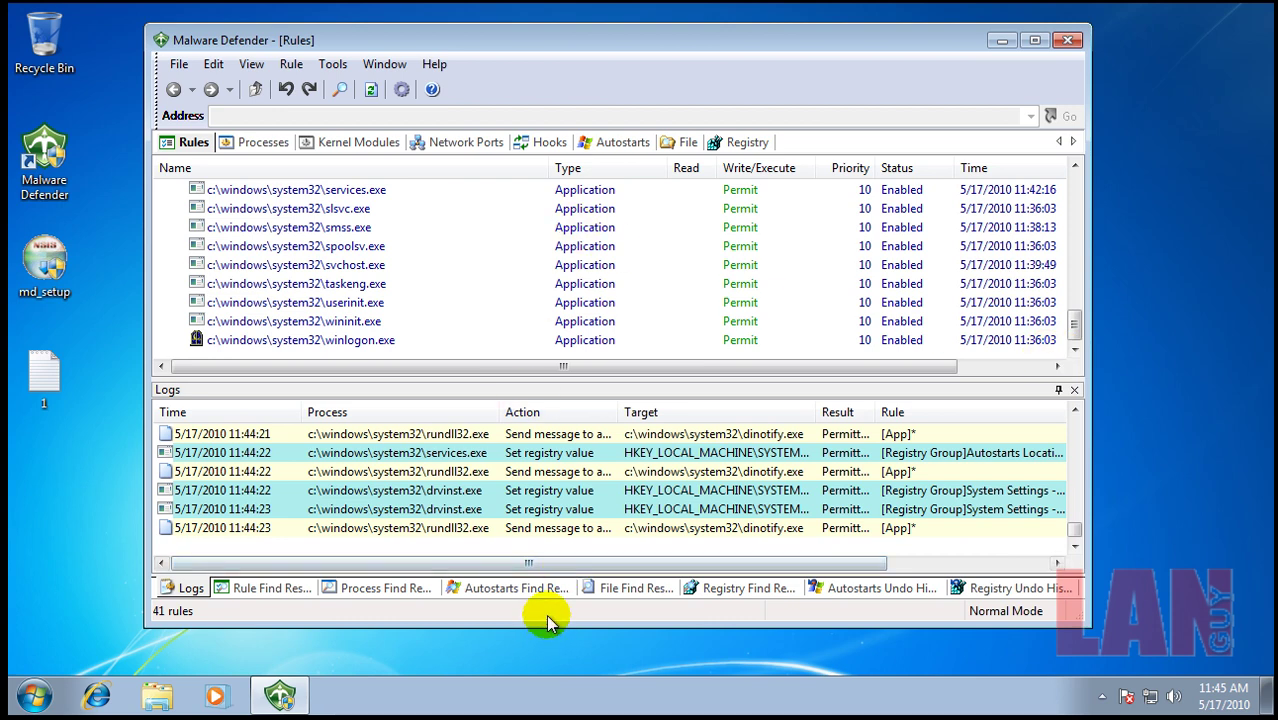
# Step: Browse the Rule, Process, Autostarts and File Find Results panes
pyautogui.click(287, 592)
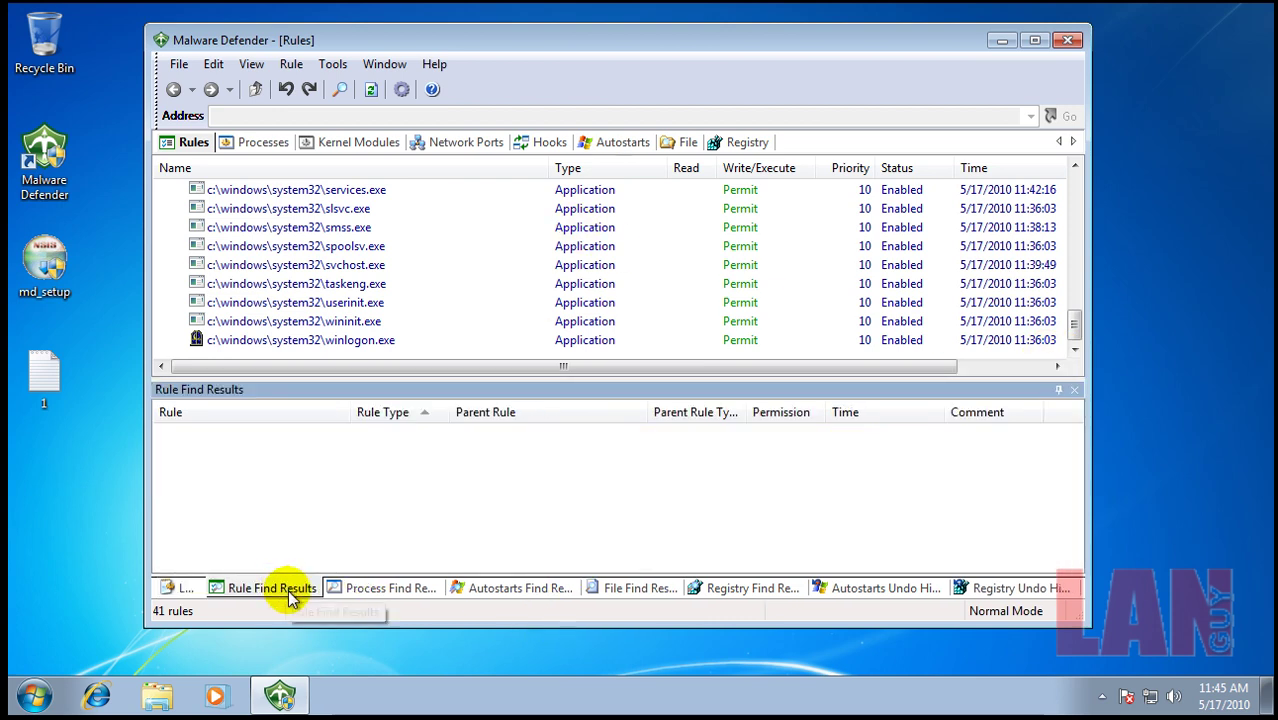
pyautogui.click(390, 592)
pyautogui.click(495, 590)
pyautogui.click(645, 589)
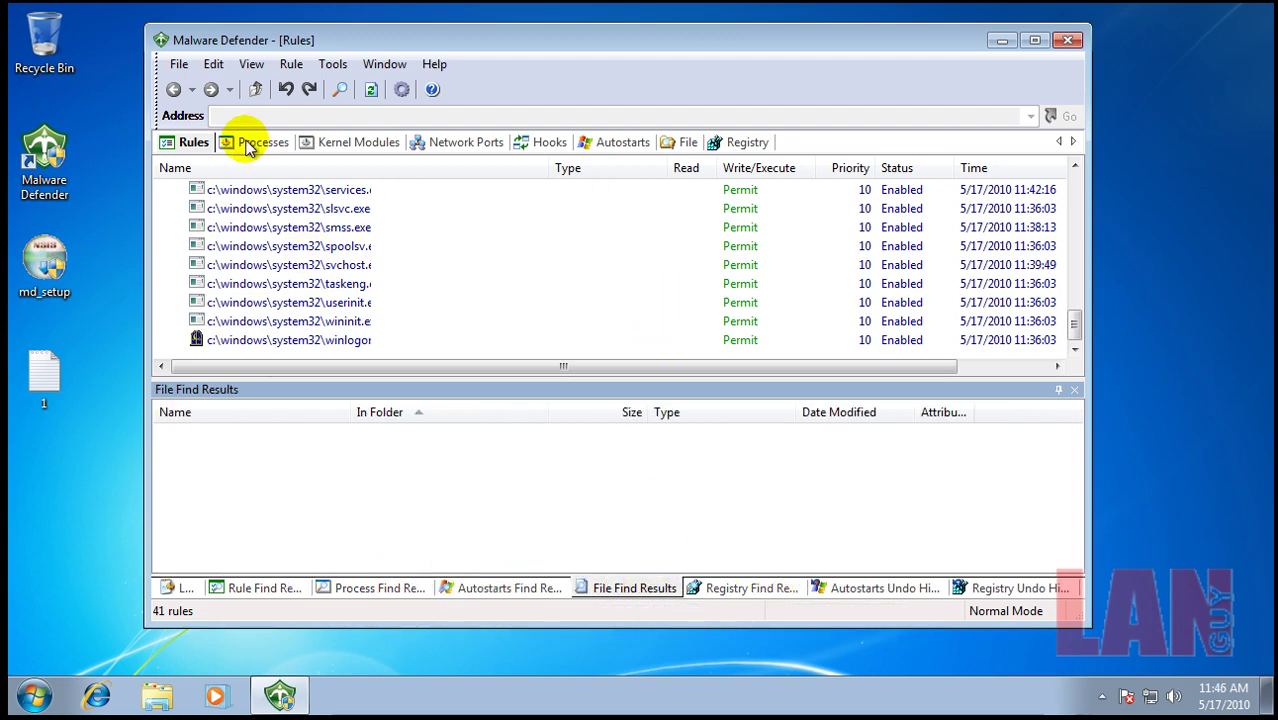
# Step: View the running processes and the 150 kernel modules, then close the main window
pyautogui.moveTo(232, 143)
pyautogui.mouseDown()
pyautogui.moveTo(337, 137)
pyautogui.moveTo(251, 138)
pyautogui.mouseUp()
pyautogui.moveTo(348, 148); pyautogui.dragTo(480, 178)
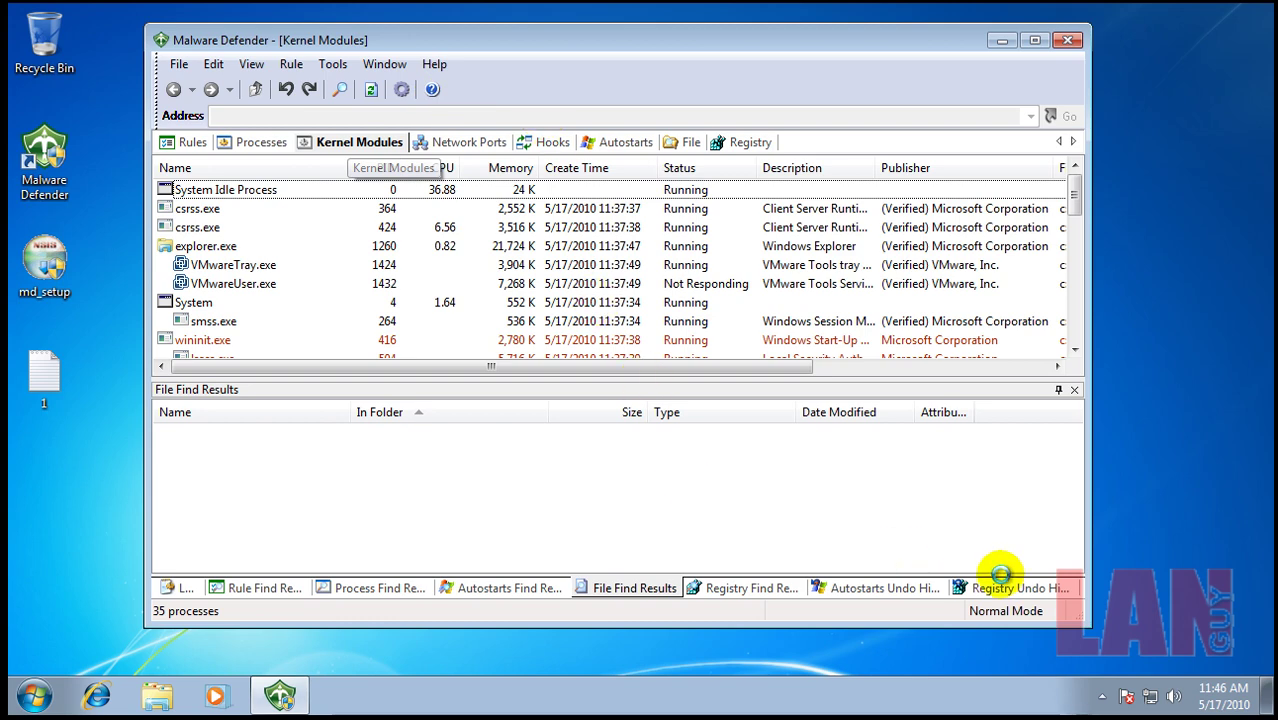
pyautogui.click(1068, 42)
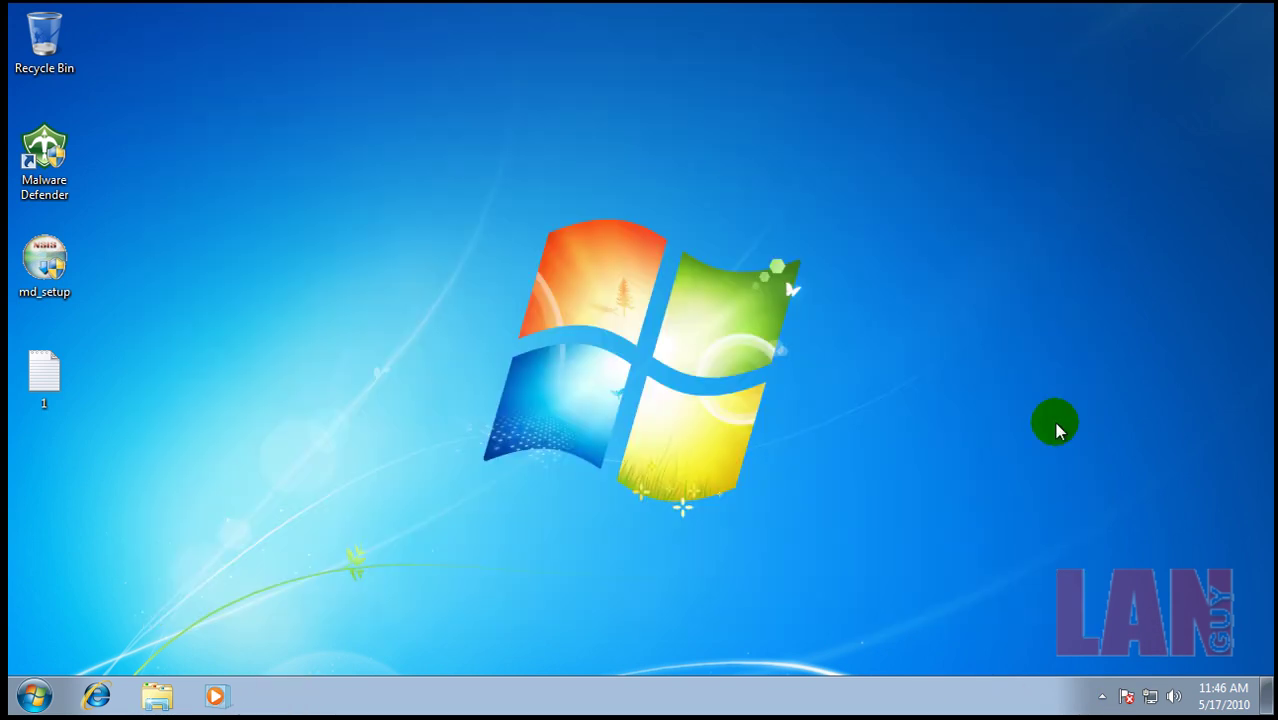
# Step: Open Malware Defender's Options dialog from its tray icon menu, landing on the IP Database page
pyautogui.click(1100, 697)
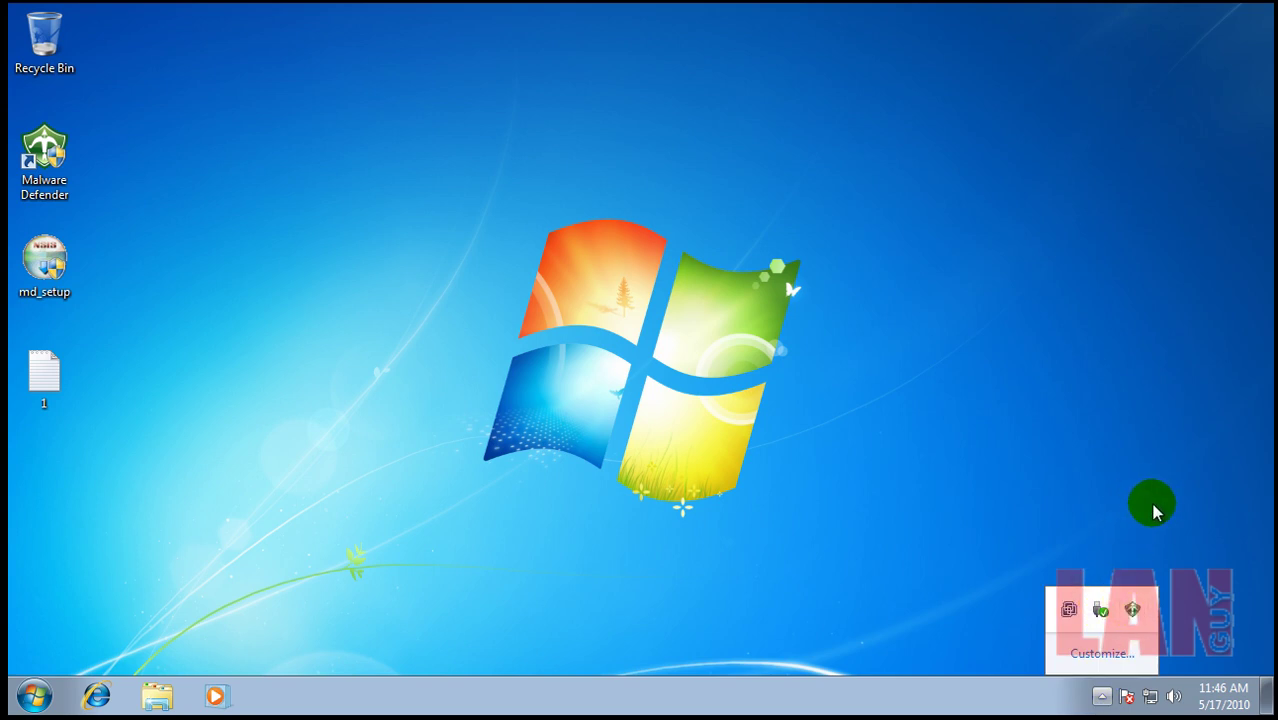
pyautogui.click(1142, 606)
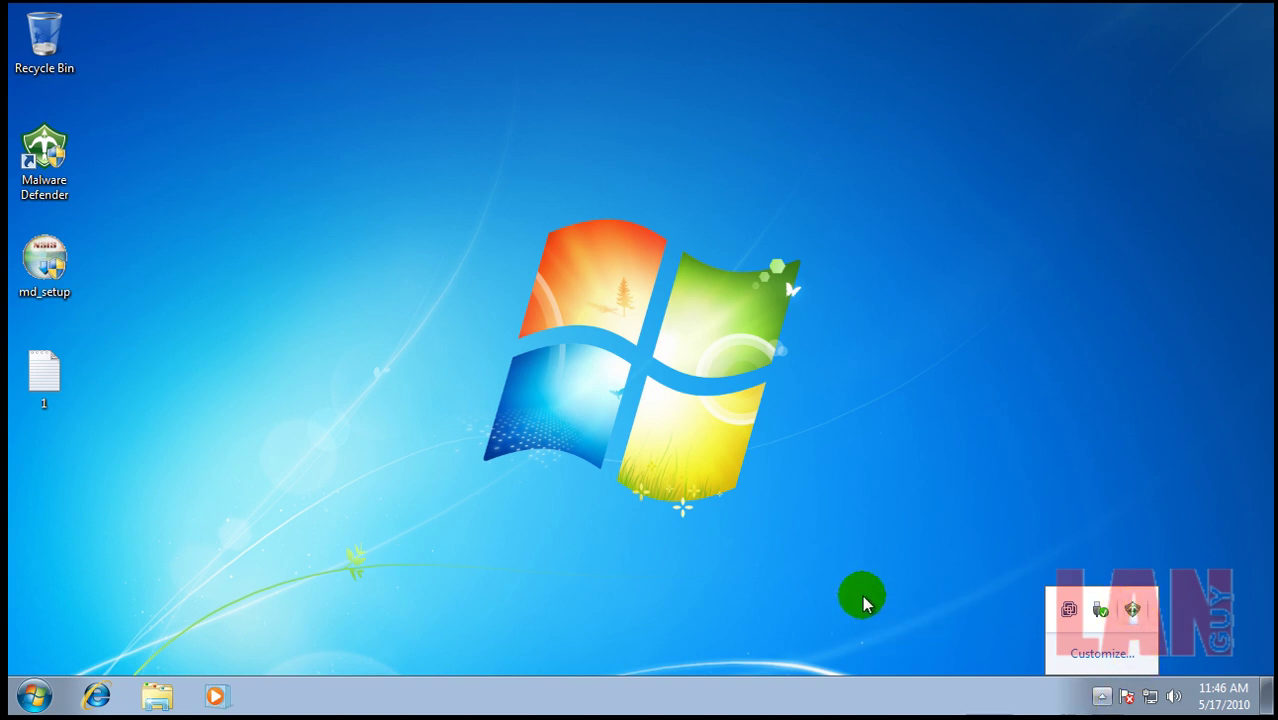
pyautogui.click(873, 478)
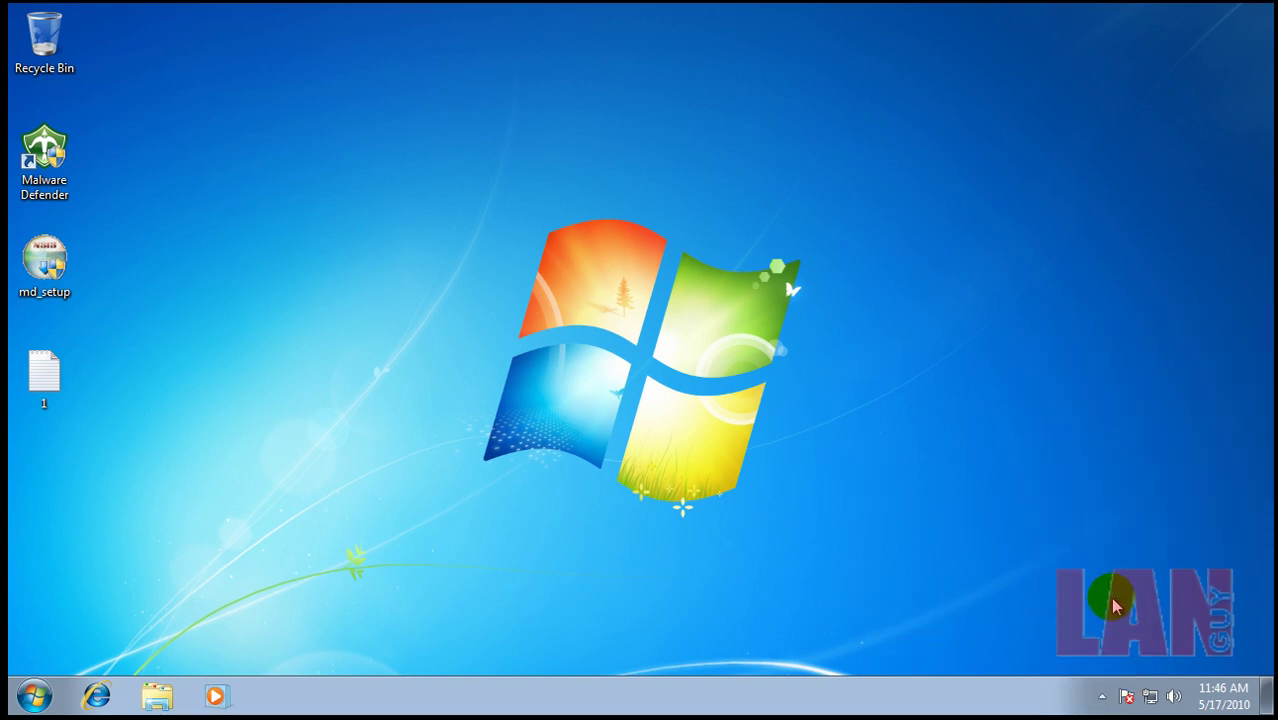
pyautogui.click(1104, 695)
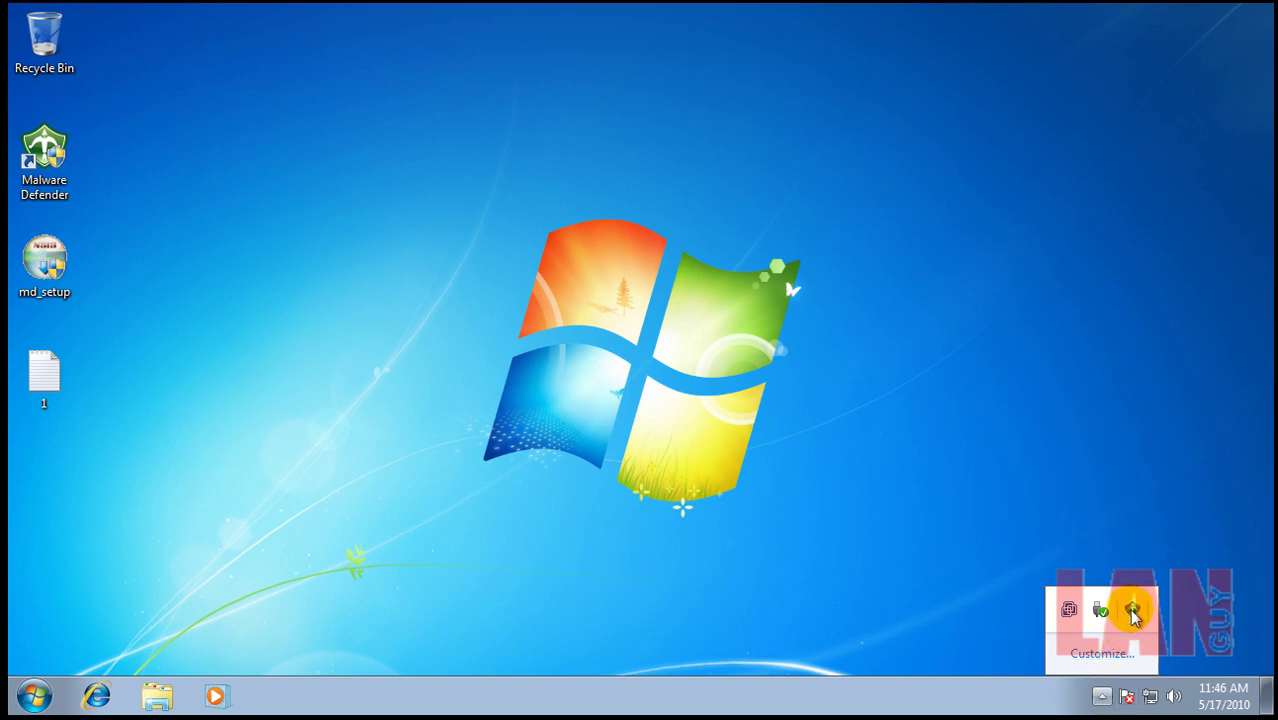
pyautogui.rightClick(1143, 612)
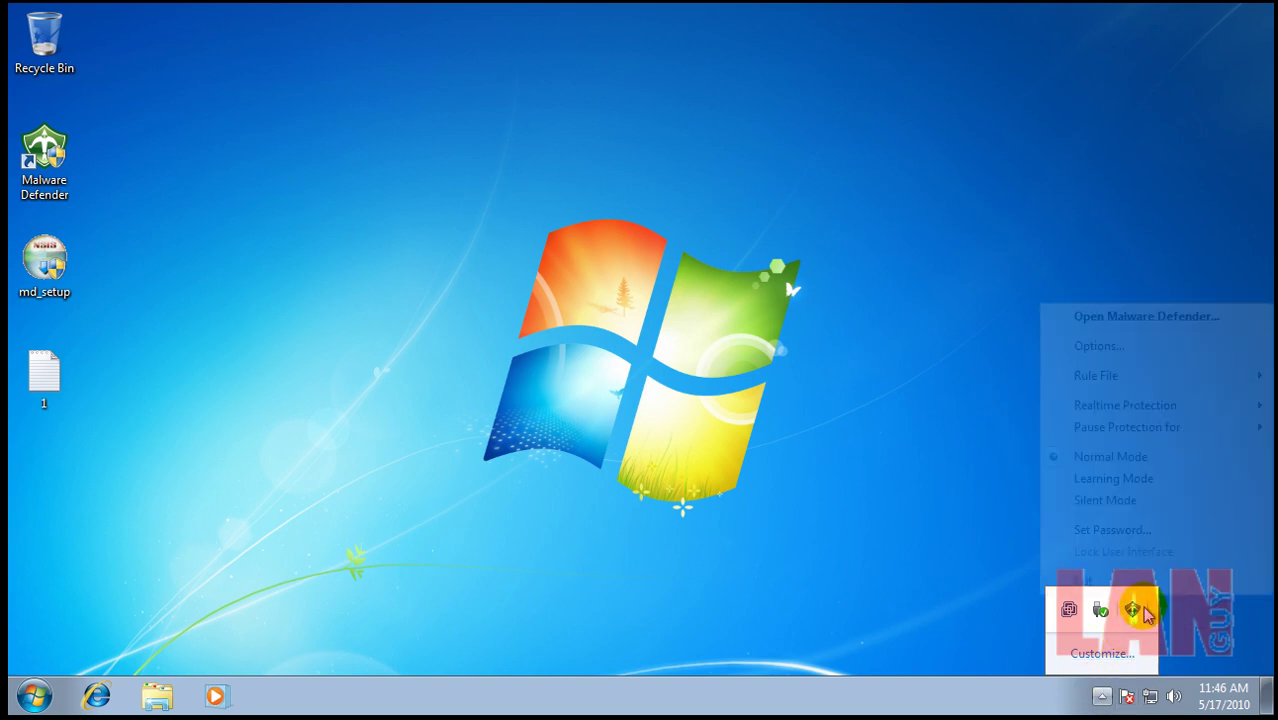
pyautogui.click(1100, 346)
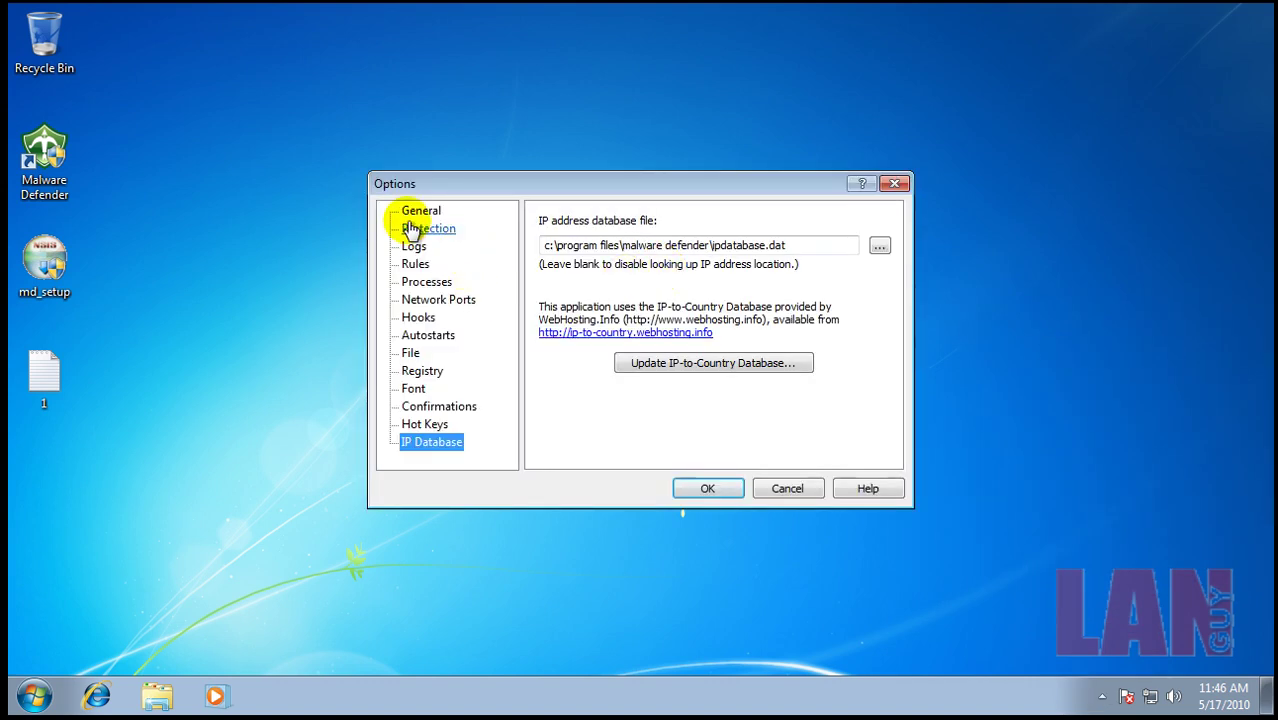
# Step: Browse the General to Processes pages and allow signed applications to be run by system applications
pyautogui.click(420, 211)
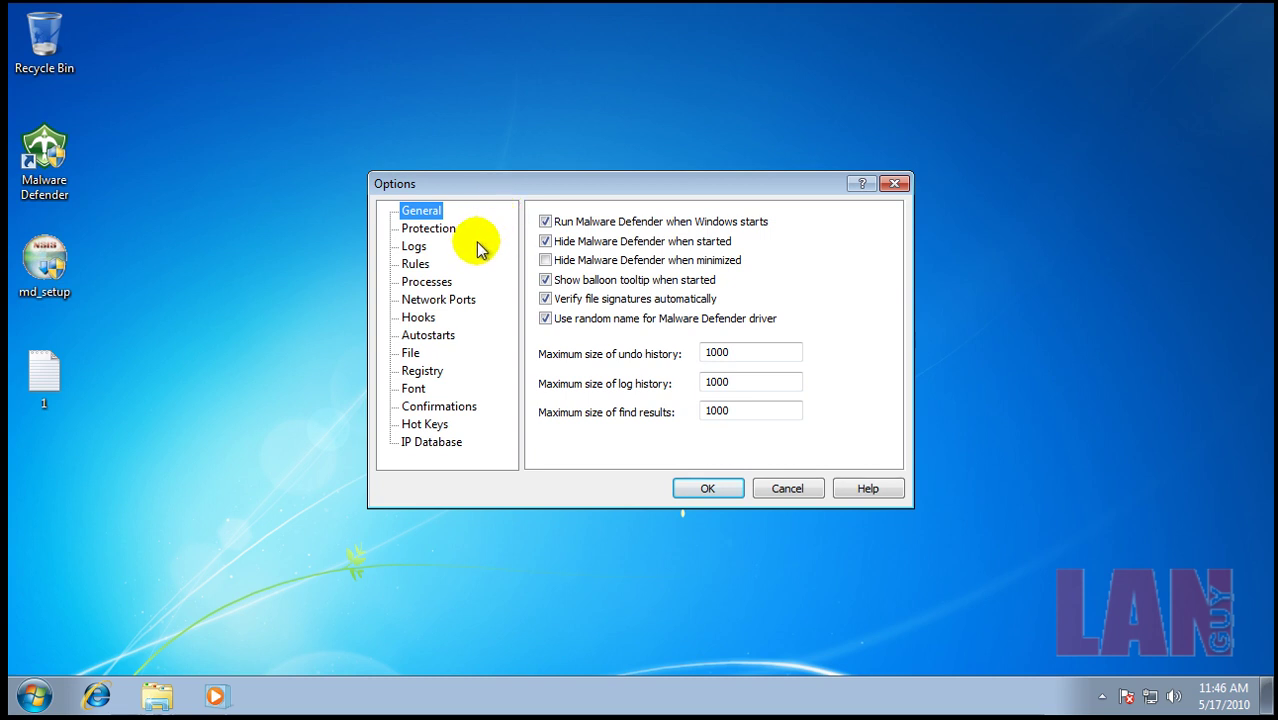
pyautogui.click(429, 230)
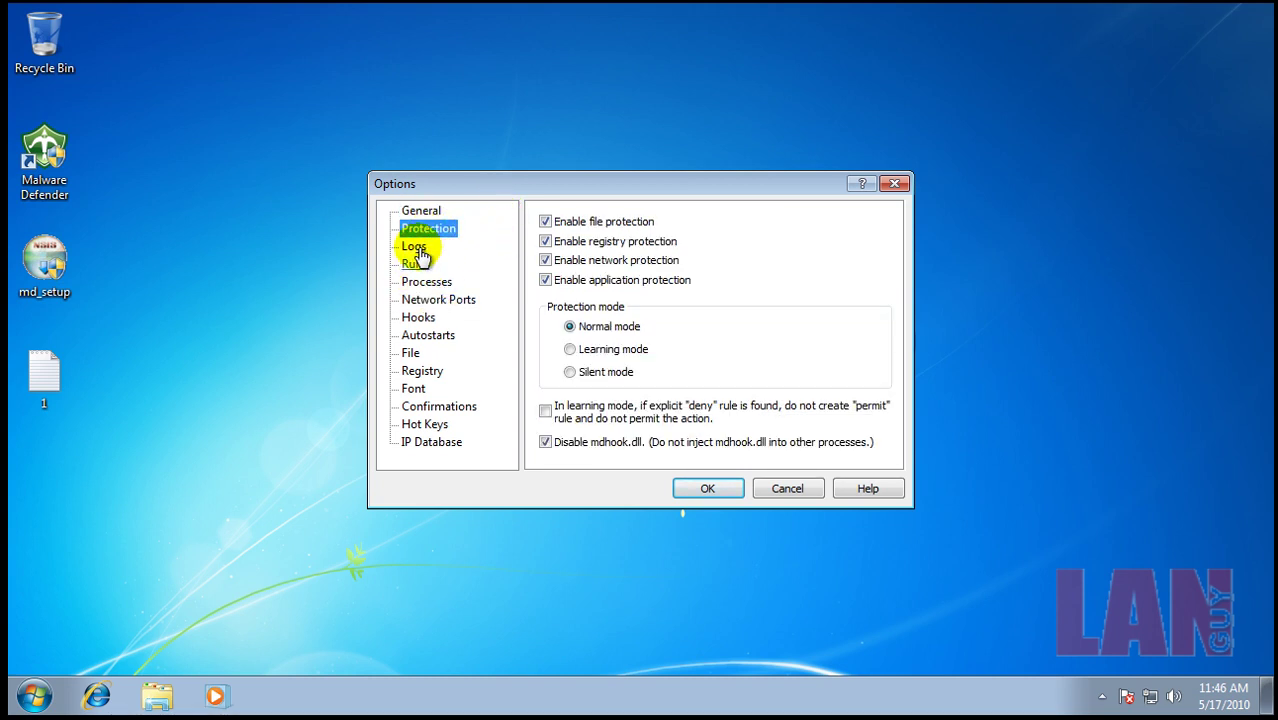
pyautogui.click(416, 248)
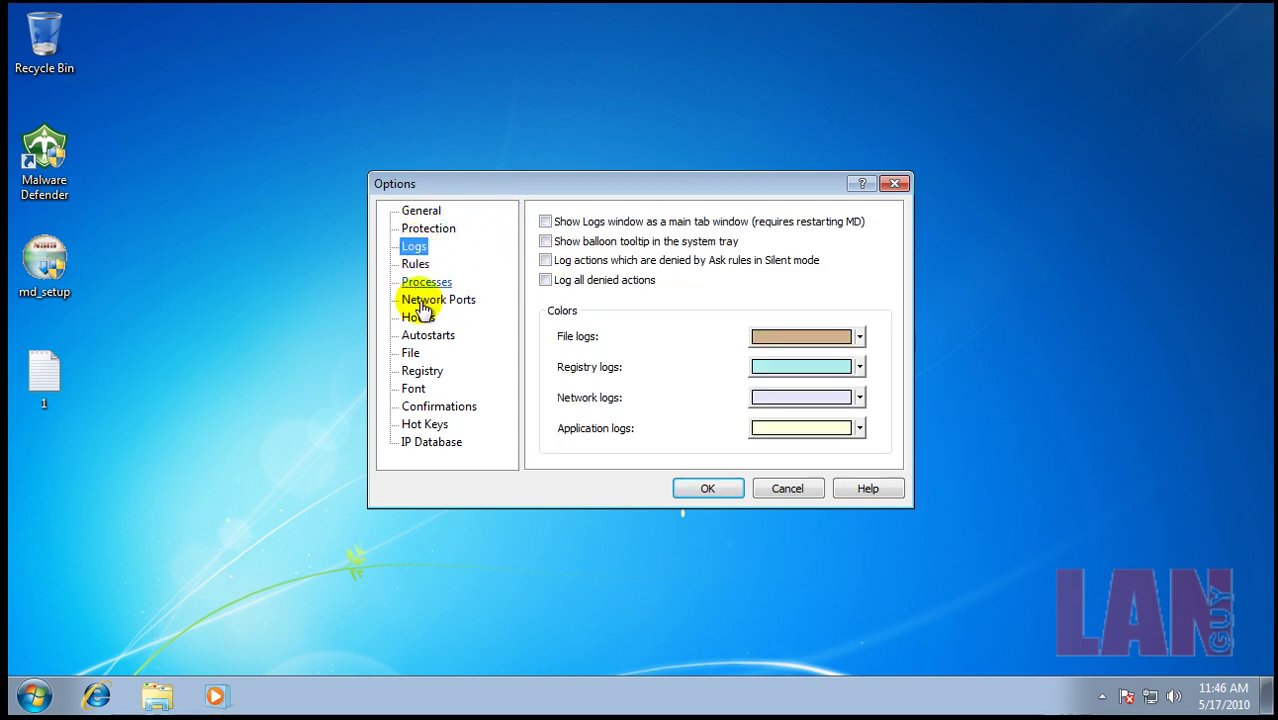
pyautogui.click(416, 264)
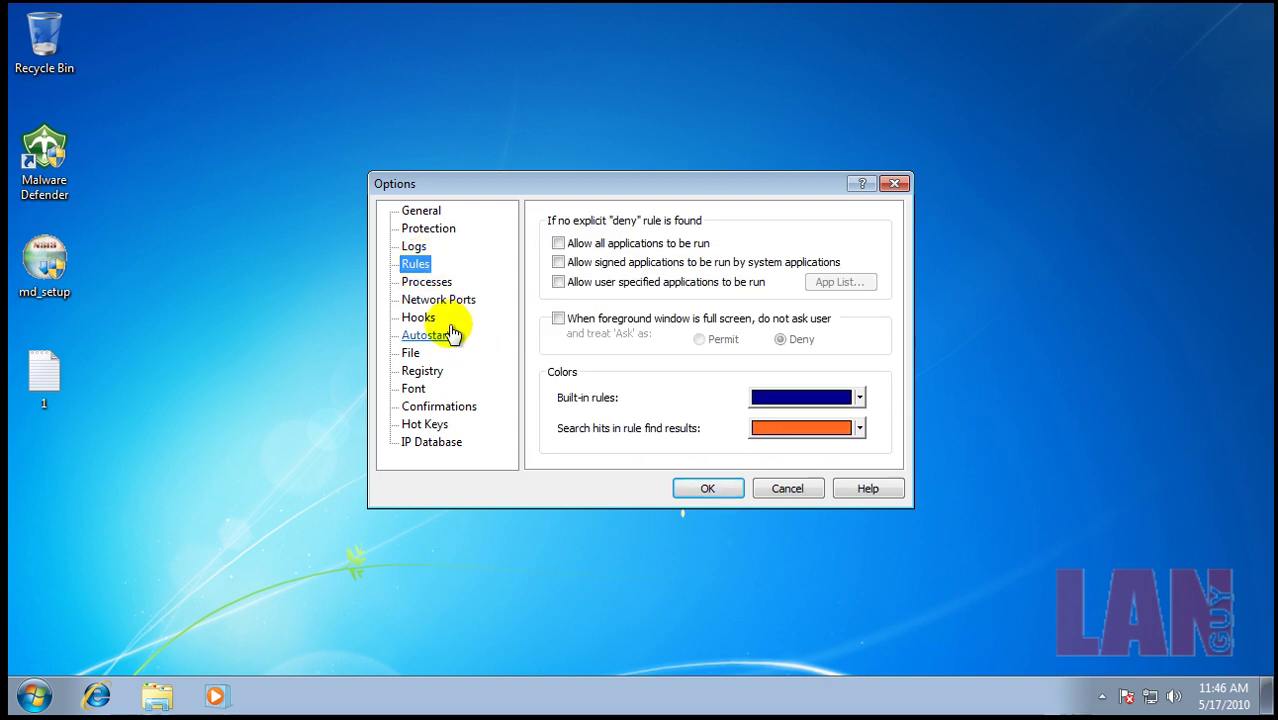
pyautogui.click(428, 282)
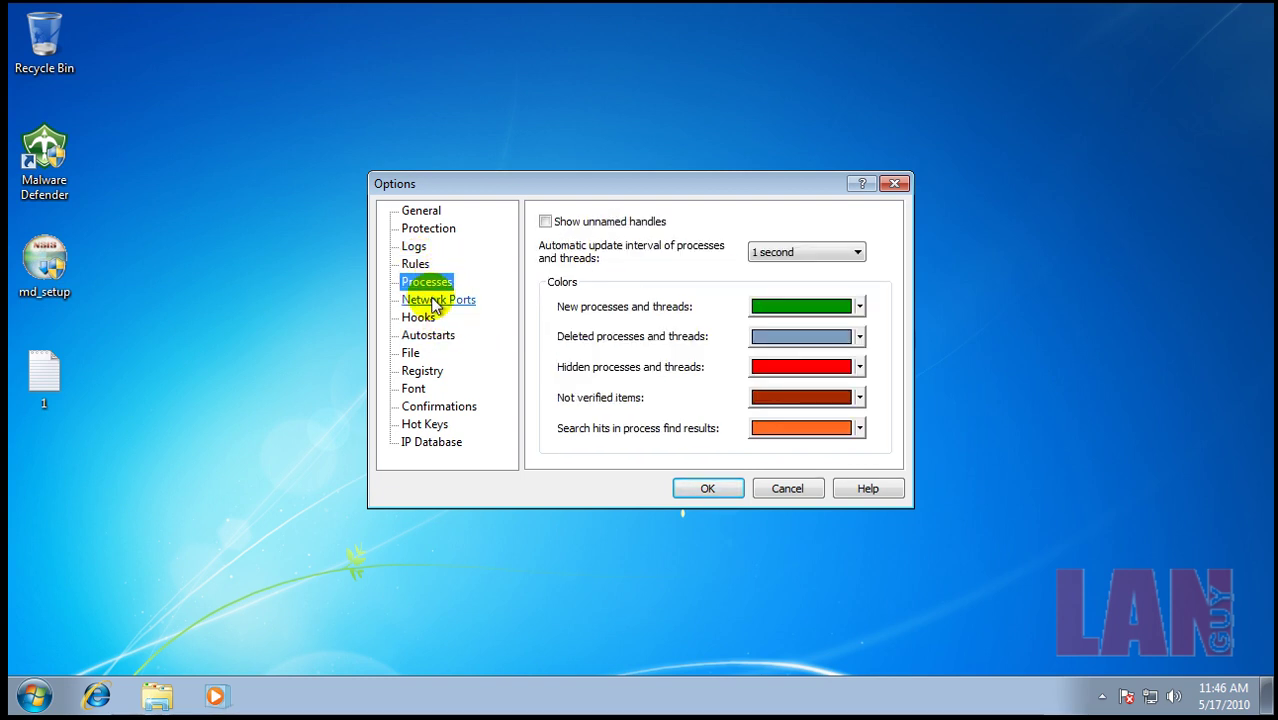
pyautogui.click(416, 266)
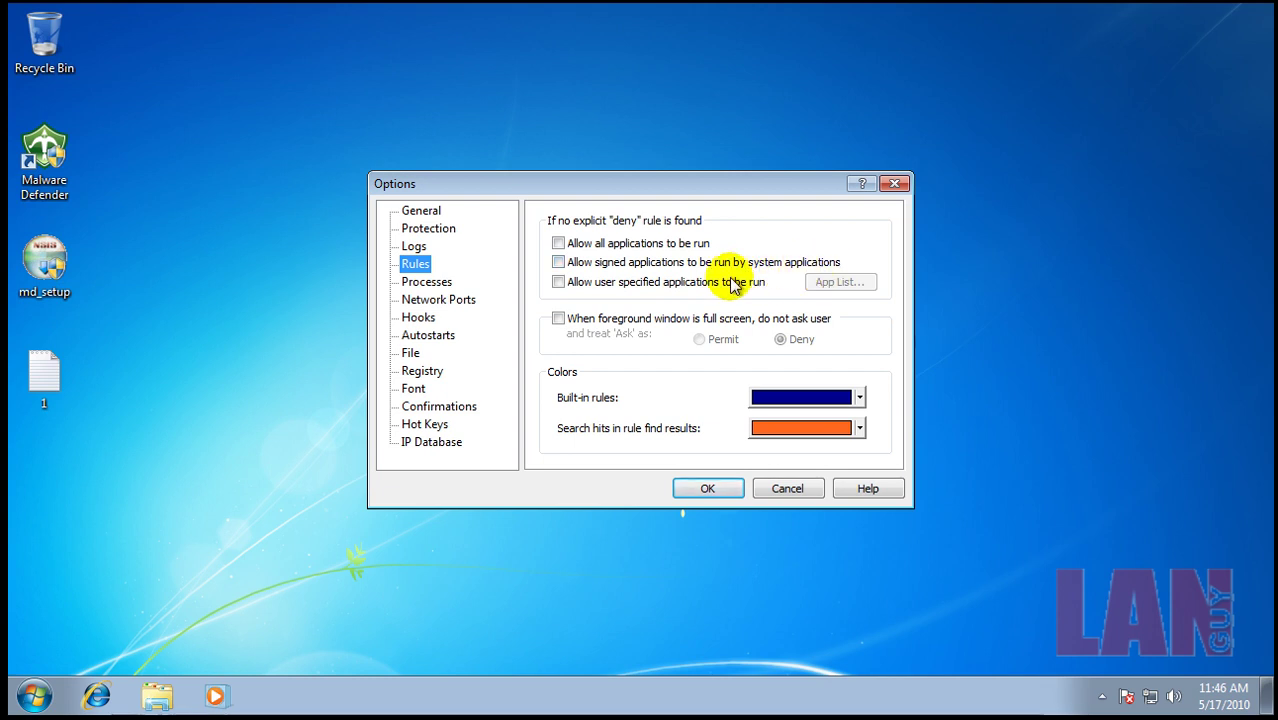
pyautogui.click(559, 263)
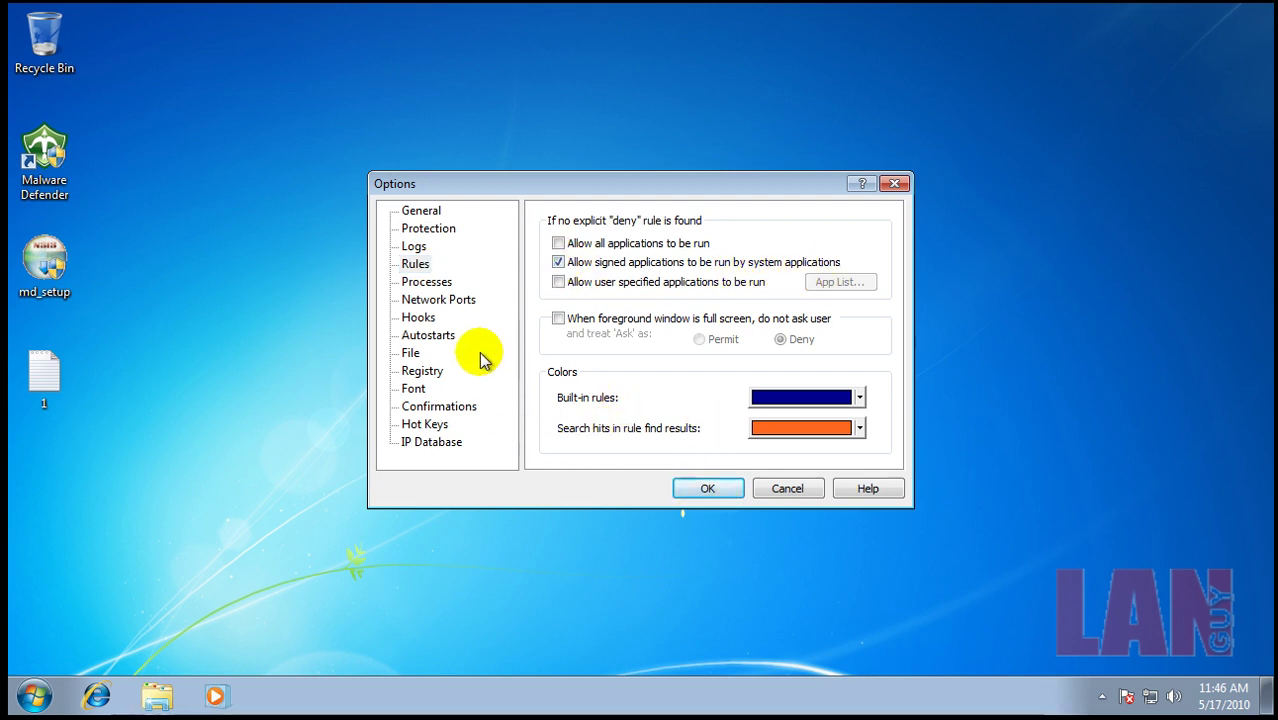
# Step: Browse the remaining pages from Network Ports to IP Database, then close Options with OK
pyautogui.click(440, 282)
pyautogui.click(447, 302)
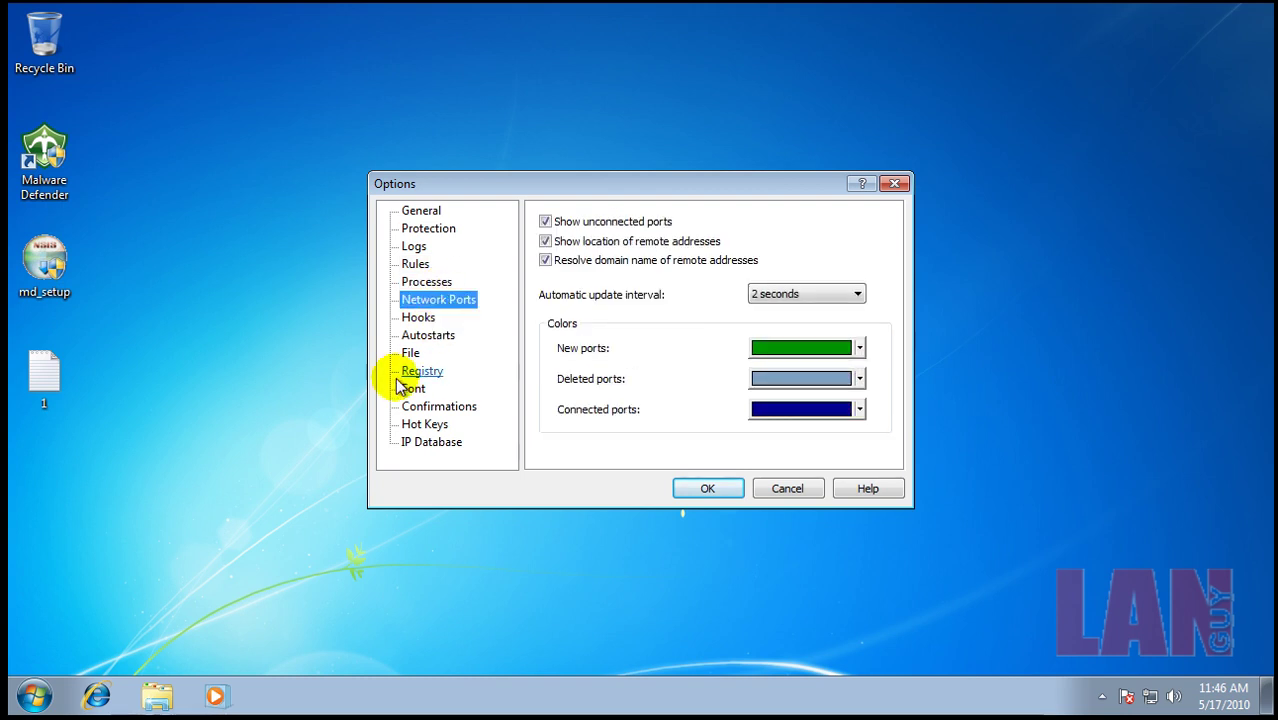
pyautogui.click(418, 318)
pyautogui.click(428, 338)
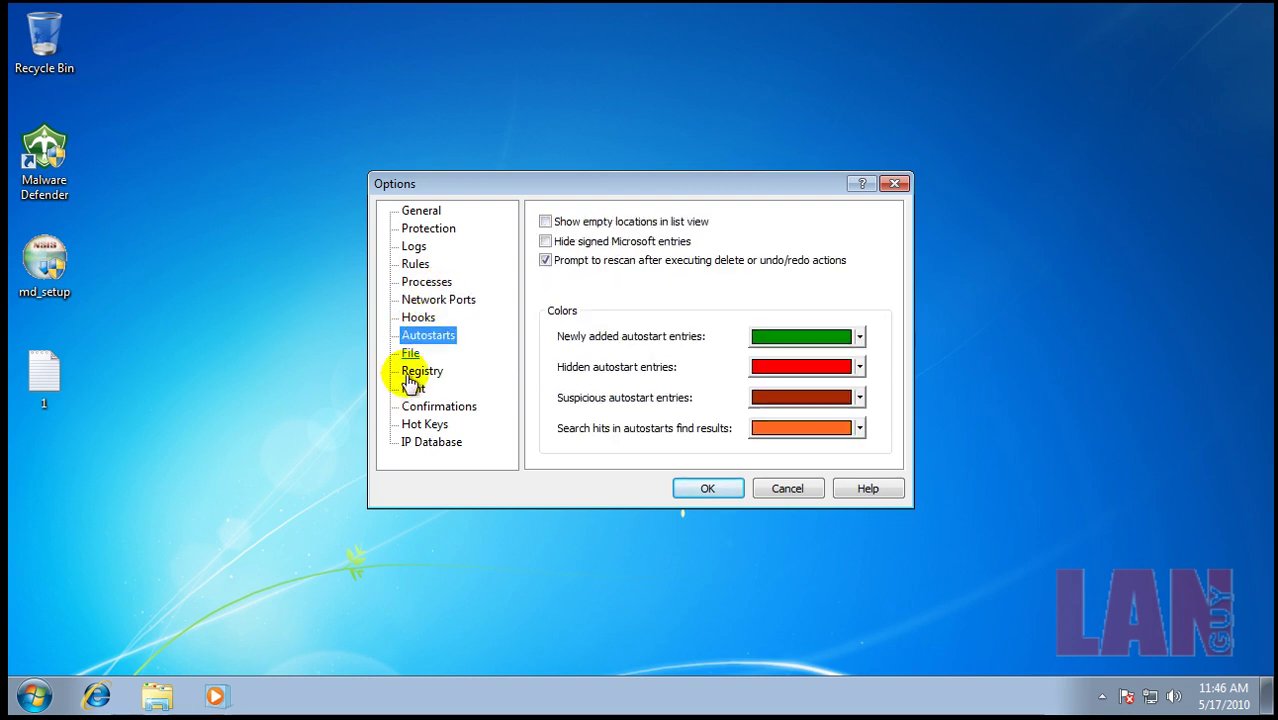
pyautogui.click(412, 354)
pyautogui.click(420, 369)
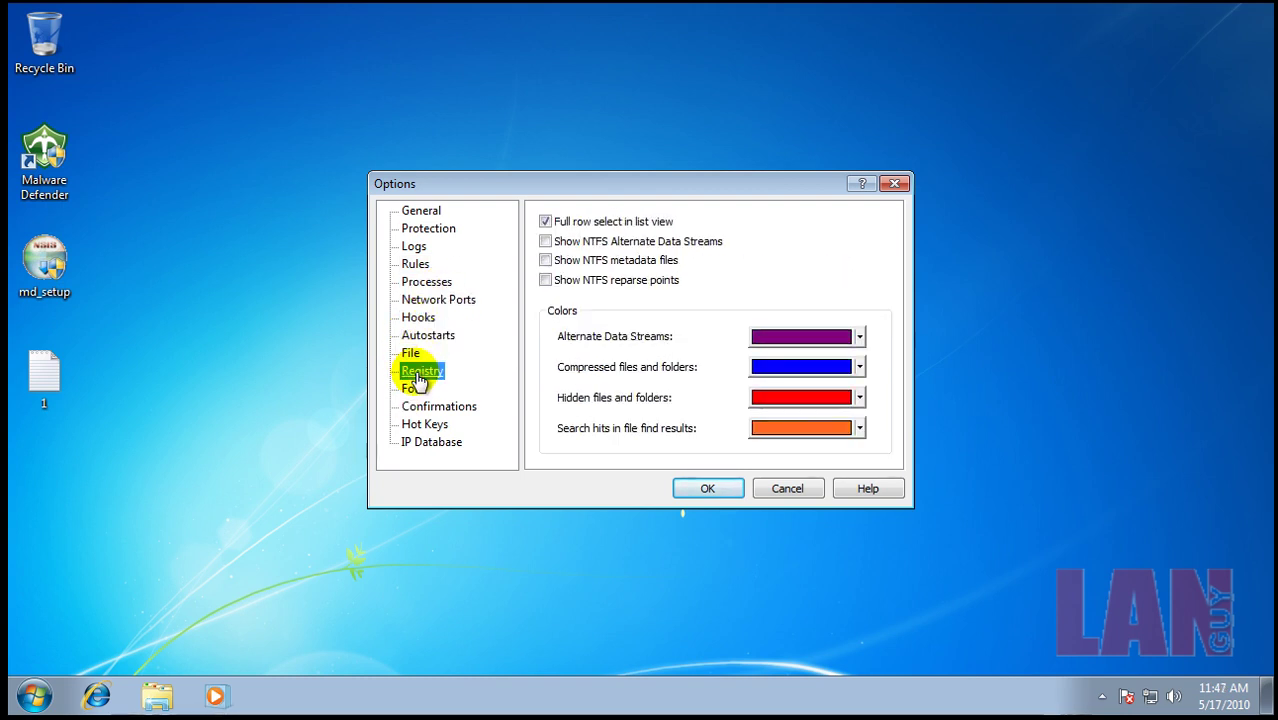
pyautogui.click(414, 389)
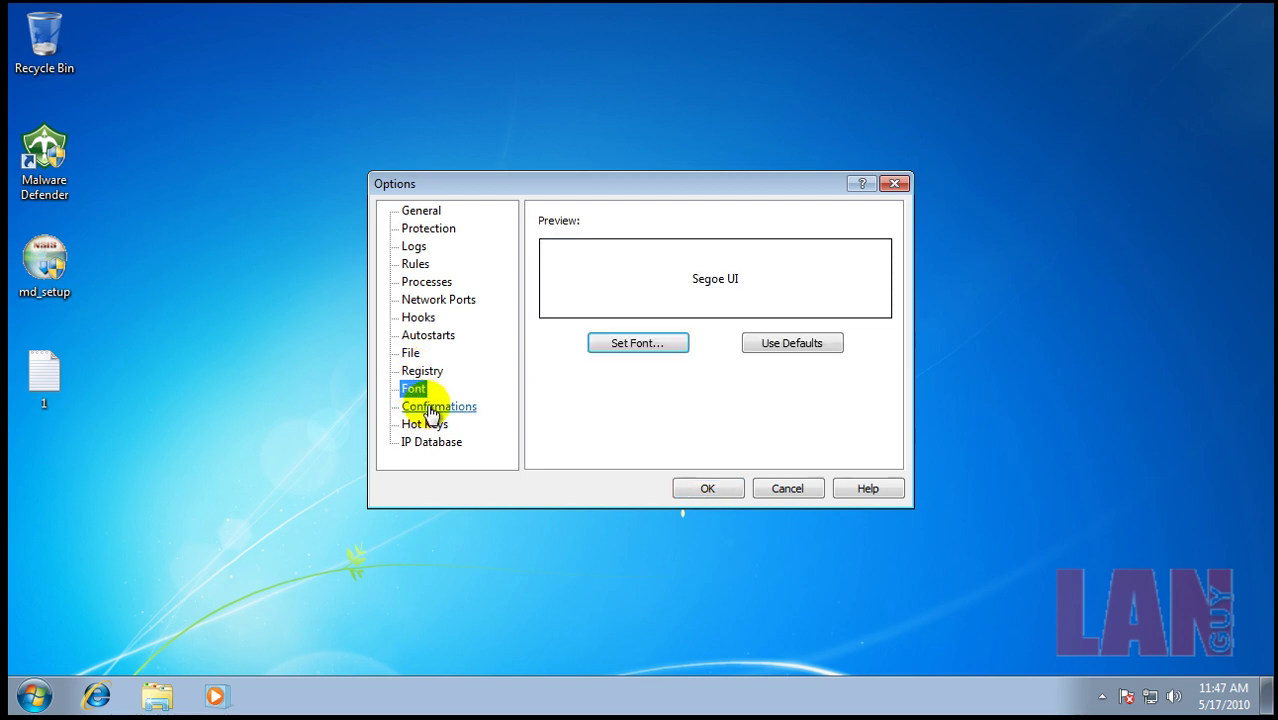
pyautogui.click(431, 410)
pyautogui.click(425, 424)
pyautogui.click(430, 442)
pyautogui.click(430, 213)
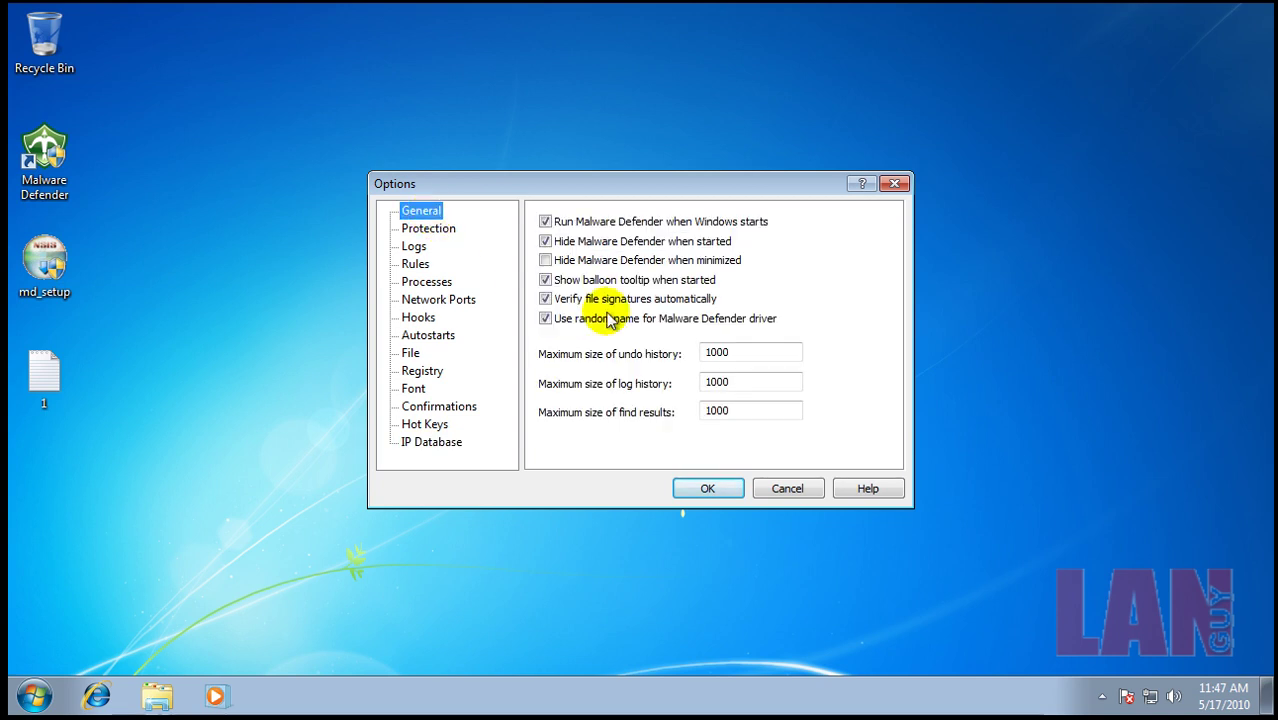
pyautogui.click(697, 488)
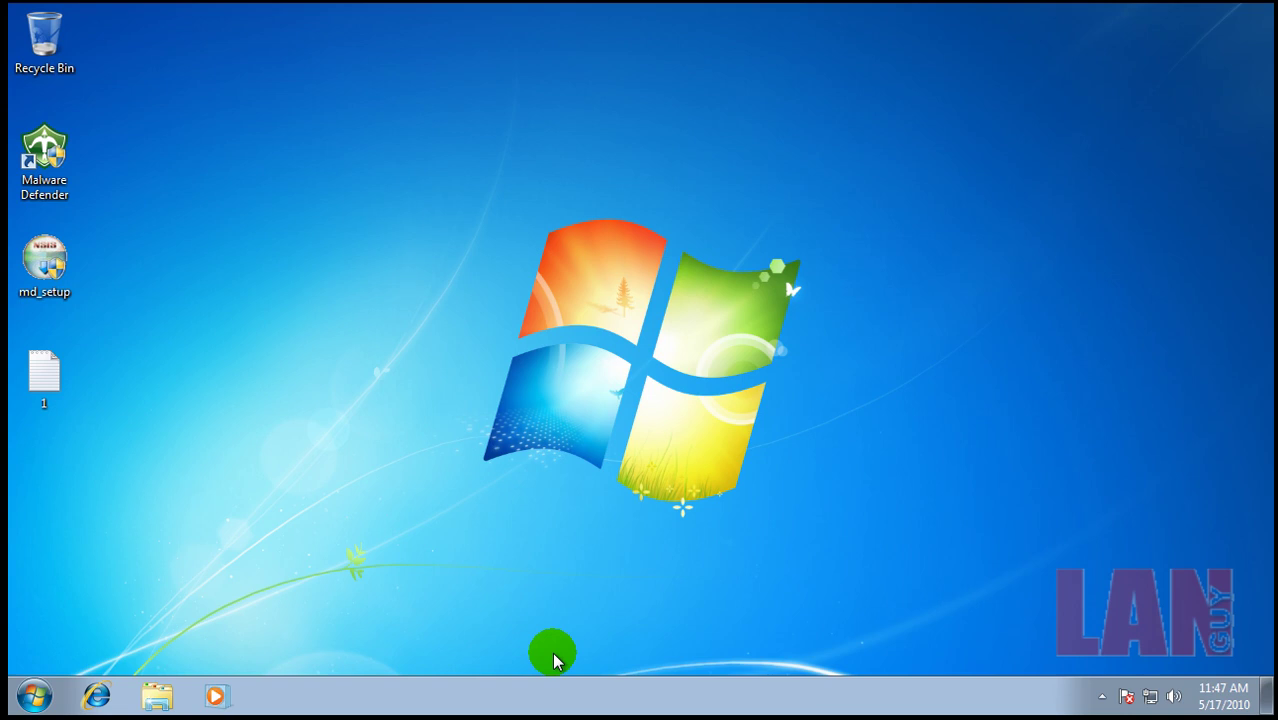
# Step: Launch Internet Explorer and open file 1 in Notepad with its list of URLs
pyautogui.click(95, 692)
pyautogui.moveTo(35, 492); pyautogui.dragTo(46, 600)
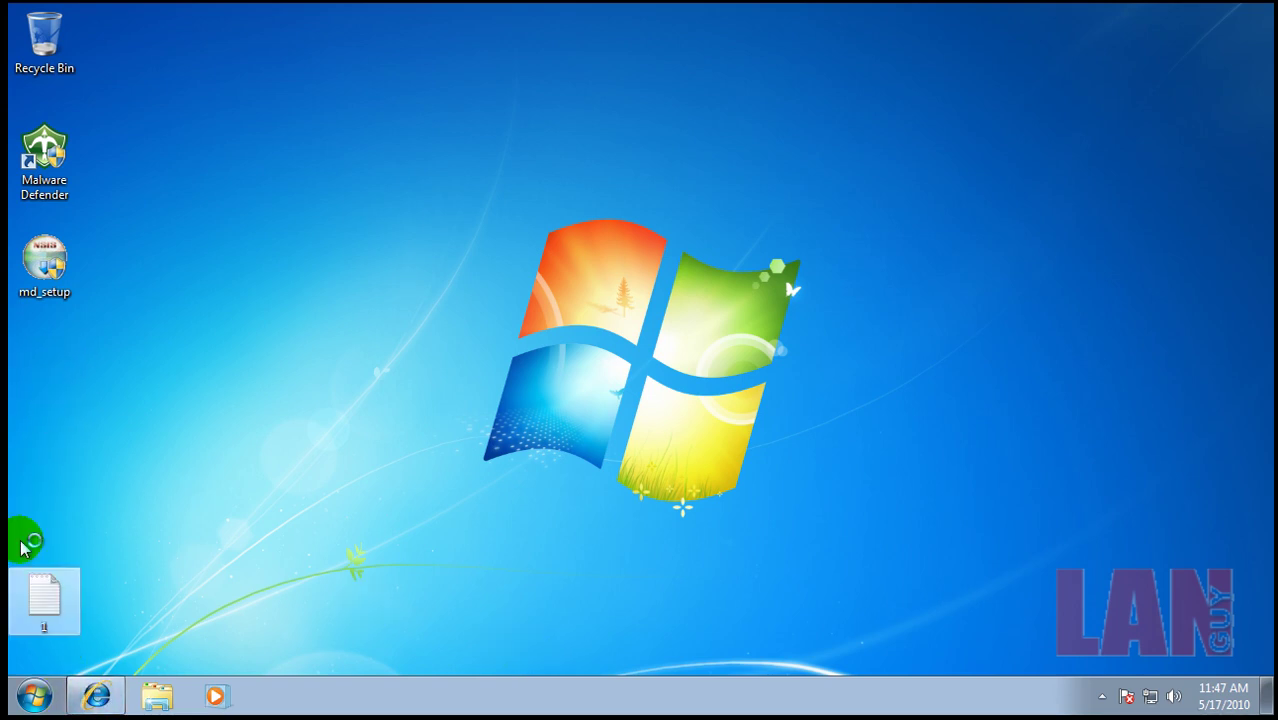
pyautogui.doubleClick(38, 610)
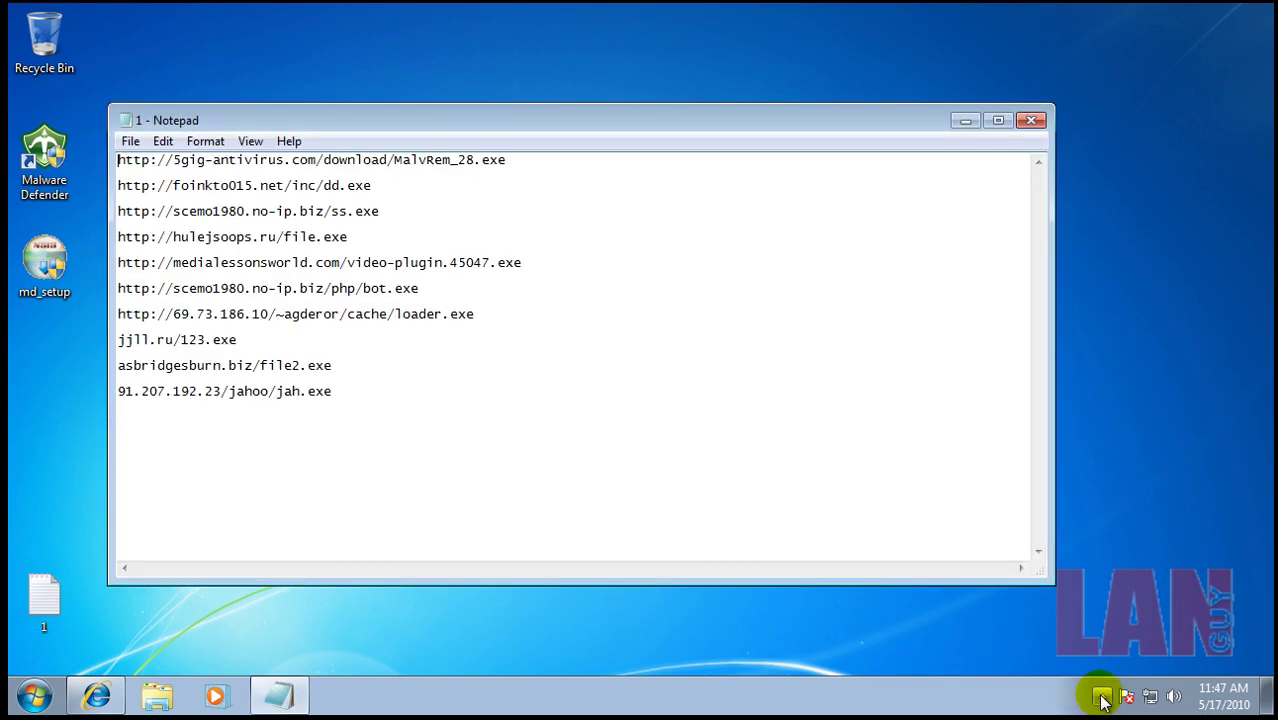
pyautogui.moveTo(624, 125); pyautogui.dragTo(540, 212)
# Step: Copy the first MalvRem_28.exe URL and place the browser beside Notepad
pyautogui.moveTo(420, 245); pyautogui.dragTo(33, 245)
pyautogui.rightClick(57, 255)
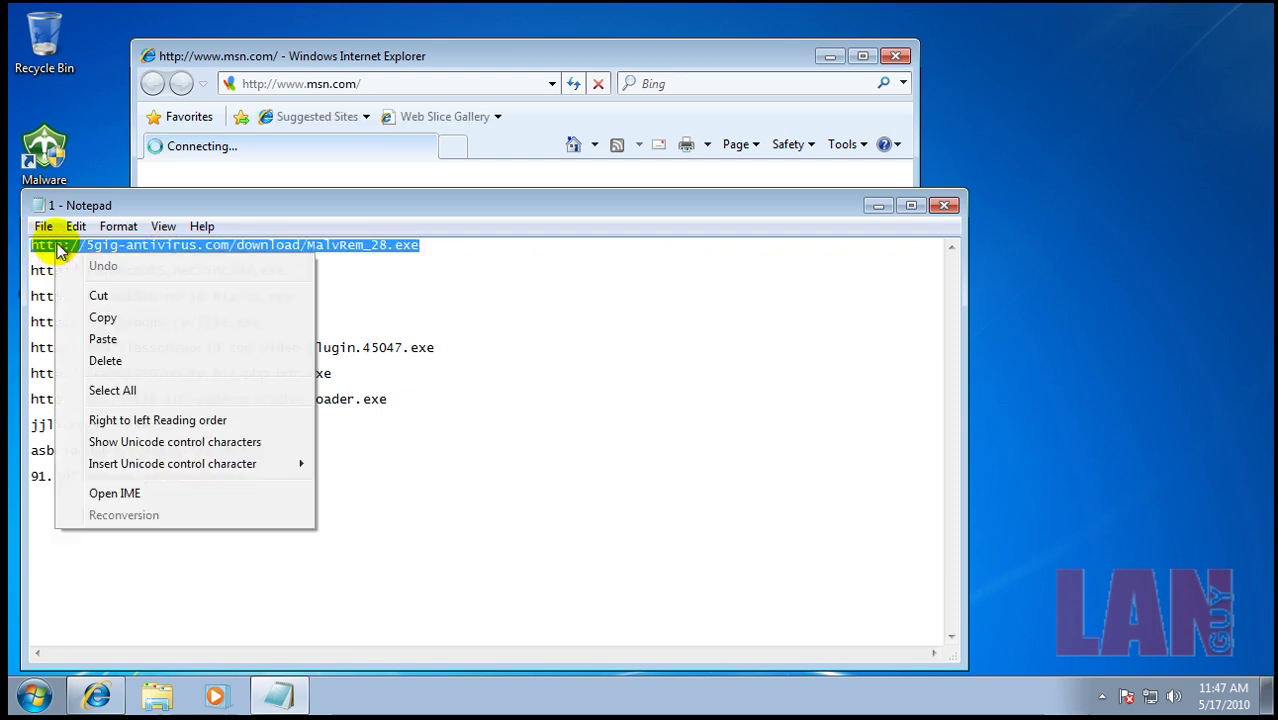
pyautogui.click(130, 318)
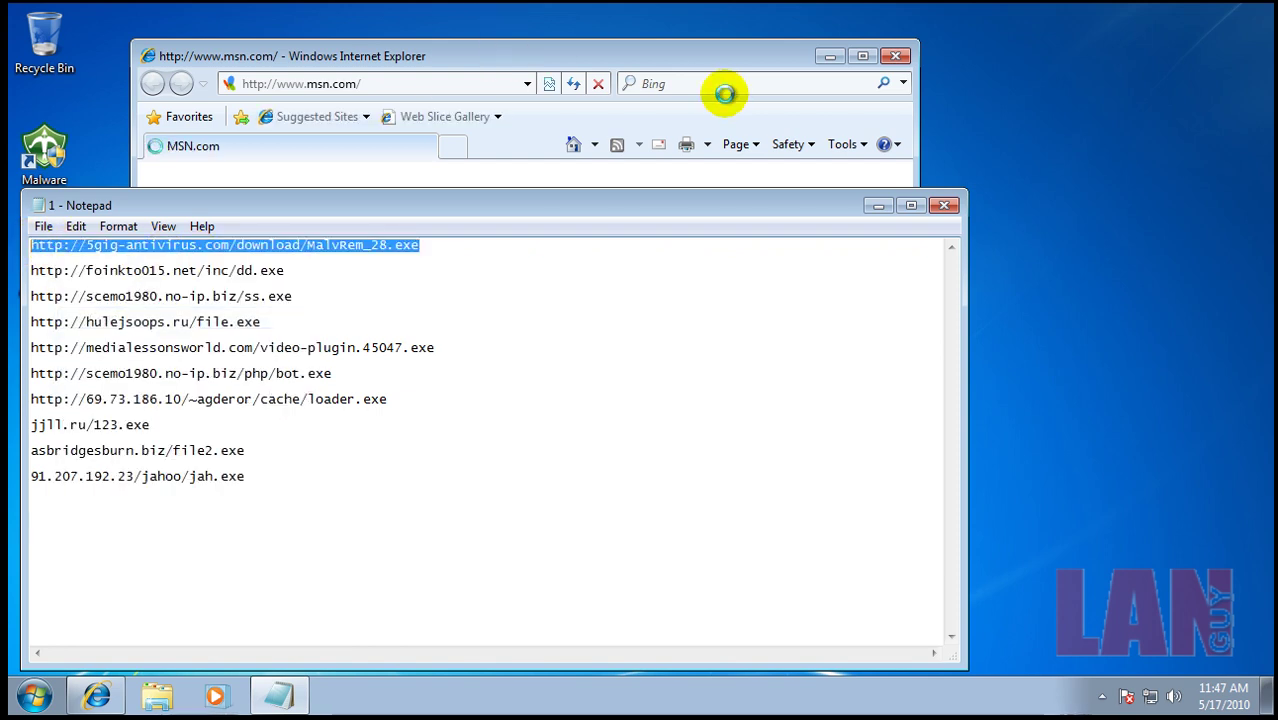
pyautogui.moveTo(671, 52); pyautogui.dragTo(842, 44)
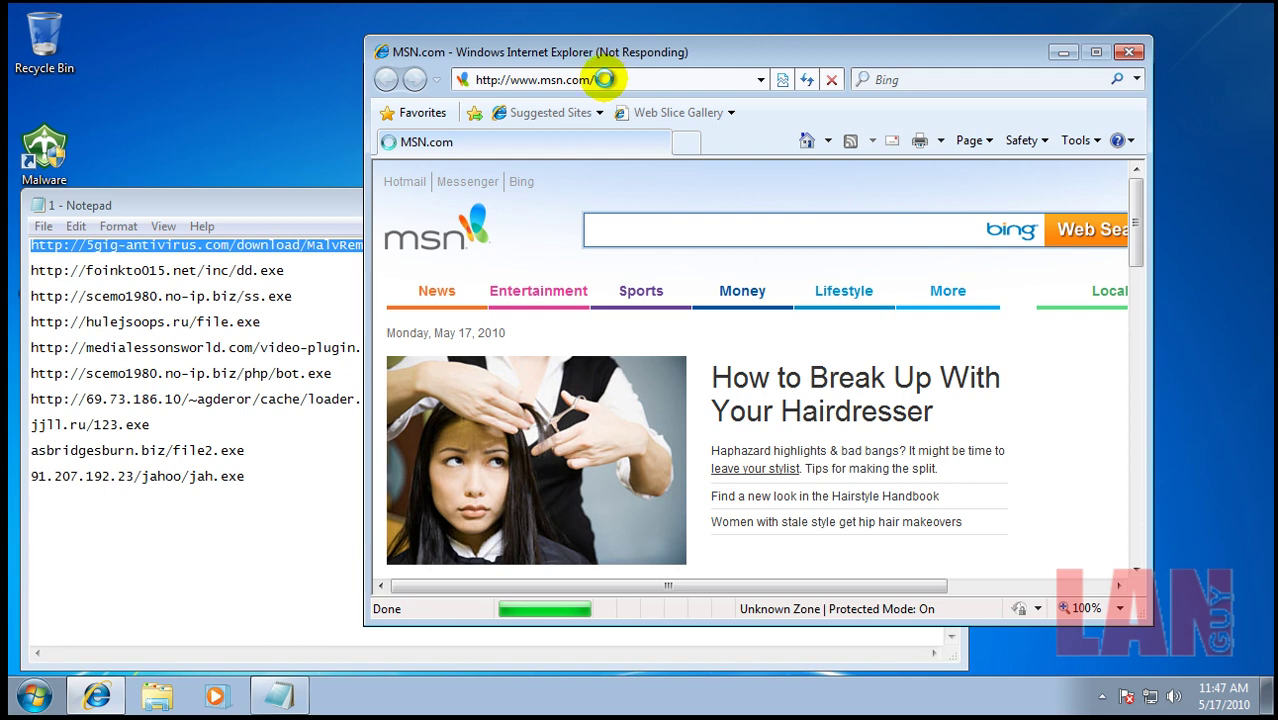
# Step: Load the MalvRem_28.exe URL in Internet Explorer, permit the audiodg alert, and choose Run
pyautogui.click(605, 79)
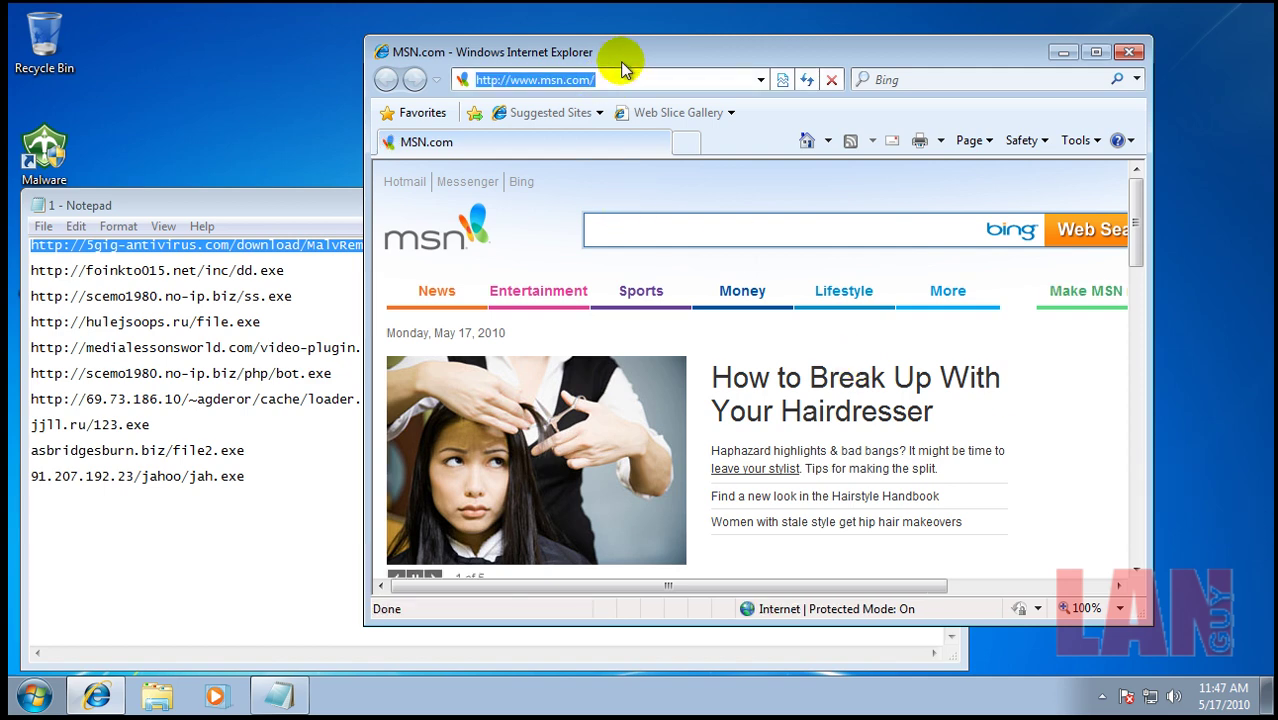
pyautogui.hotkey('ctrl', 'v')
pyautogui.press('Return')
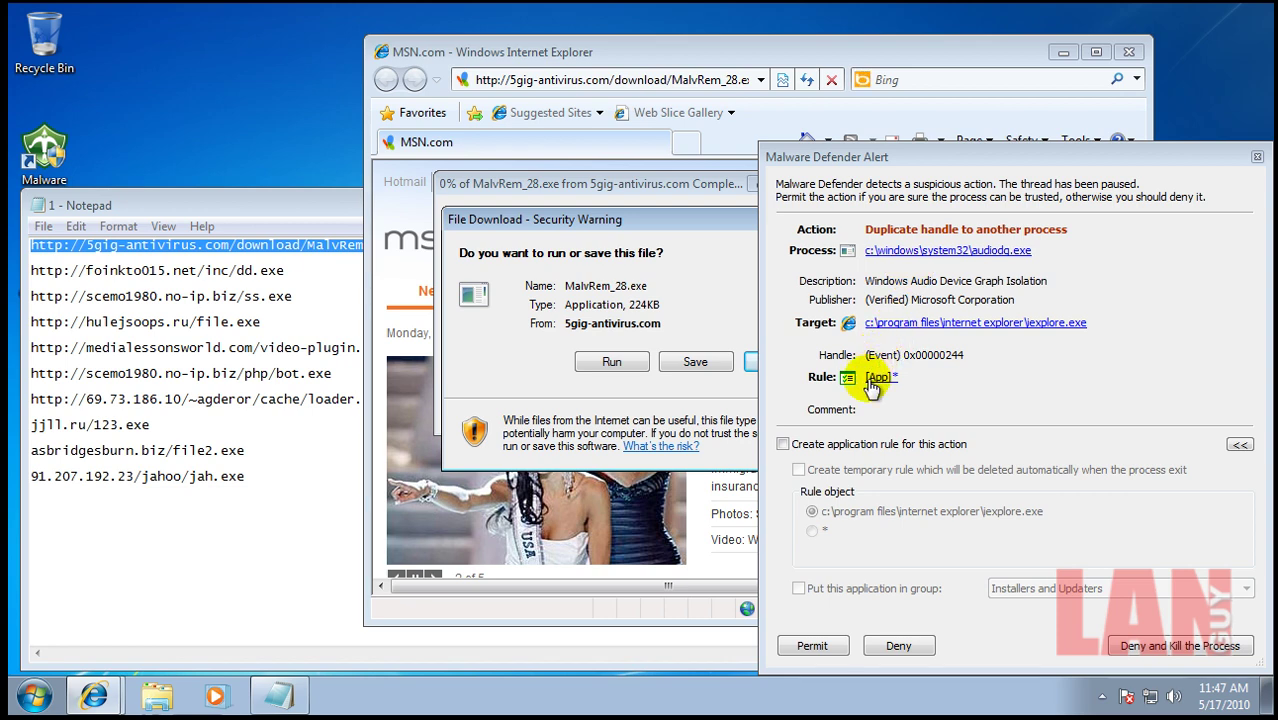
pyautogui.click(817, 646)
pyautogui.click(613, 361)
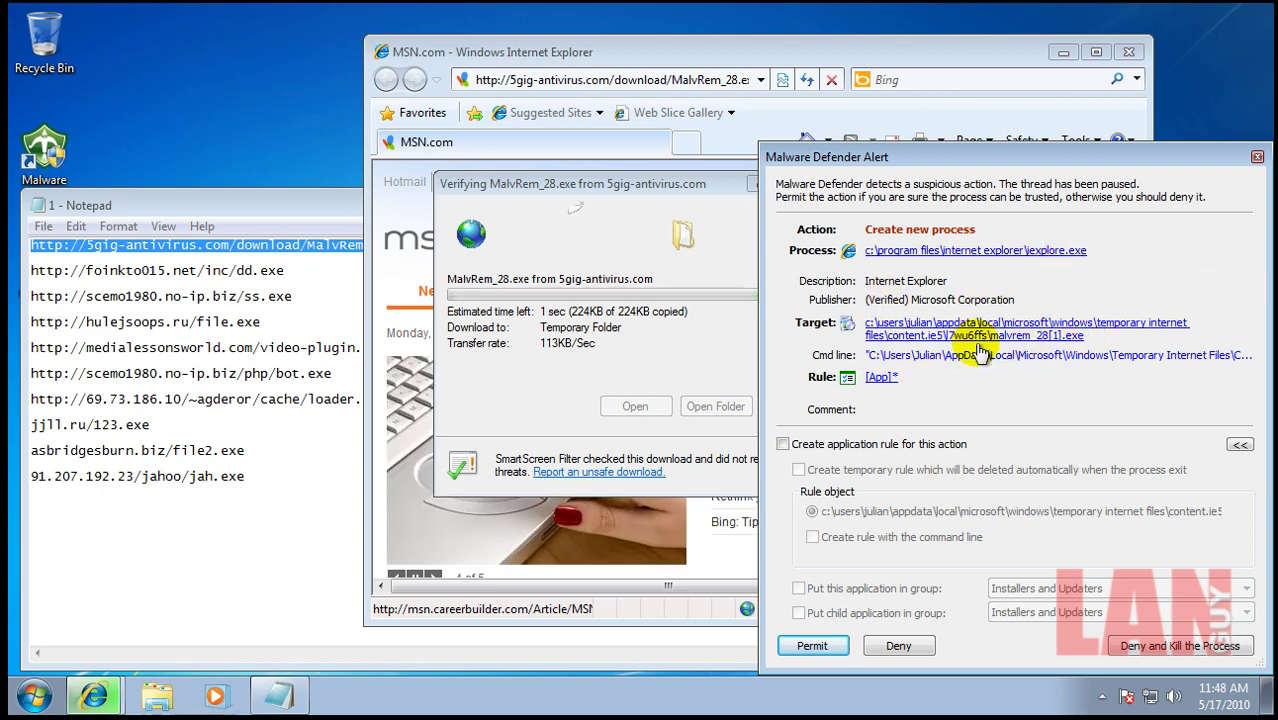
# Step: Block MalvRem_28.exe from launching, then dismiss the invalid-handle error and the download window
pyautogui.click(905, 646)
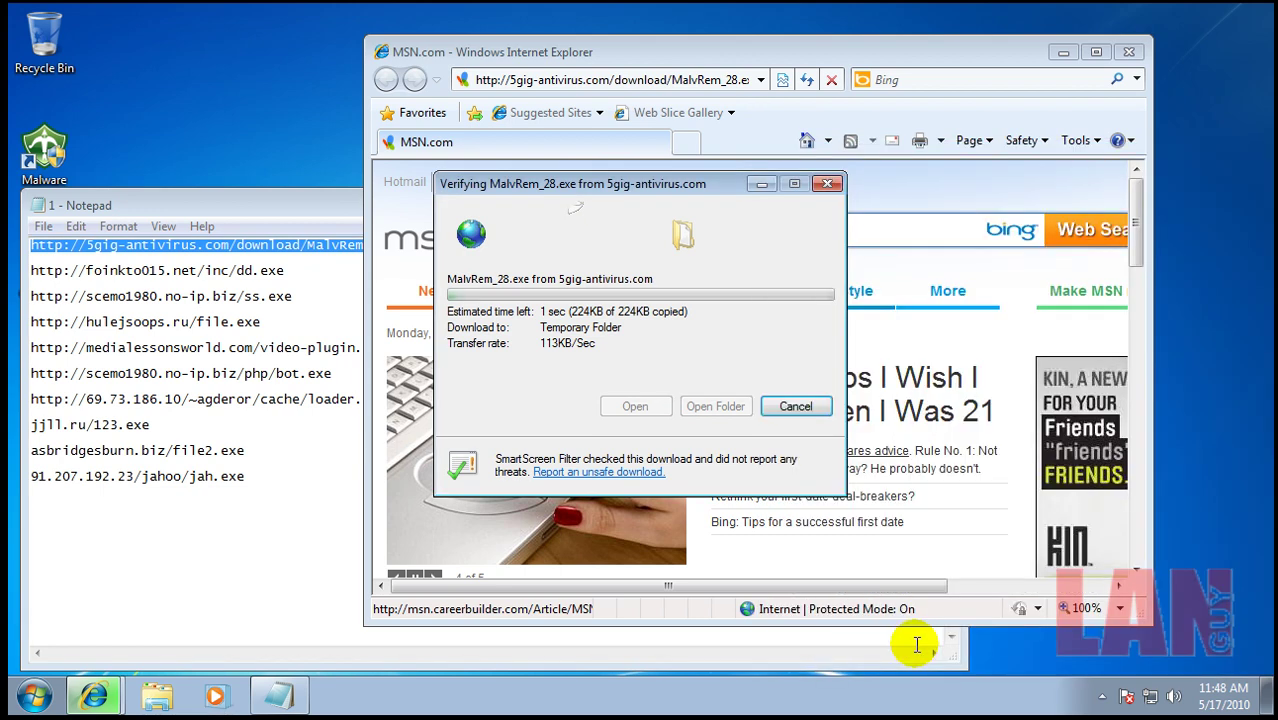
pyautogui.click(722, 362)
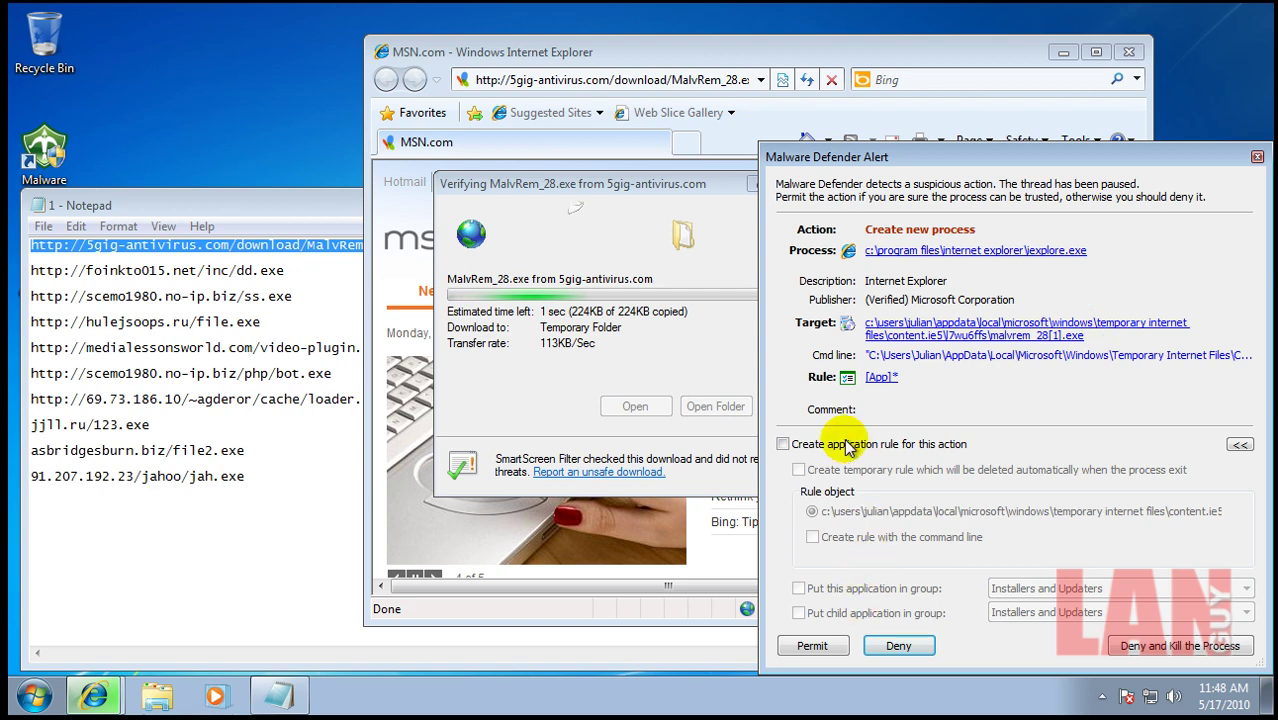
pyautogui.click(783, 444)
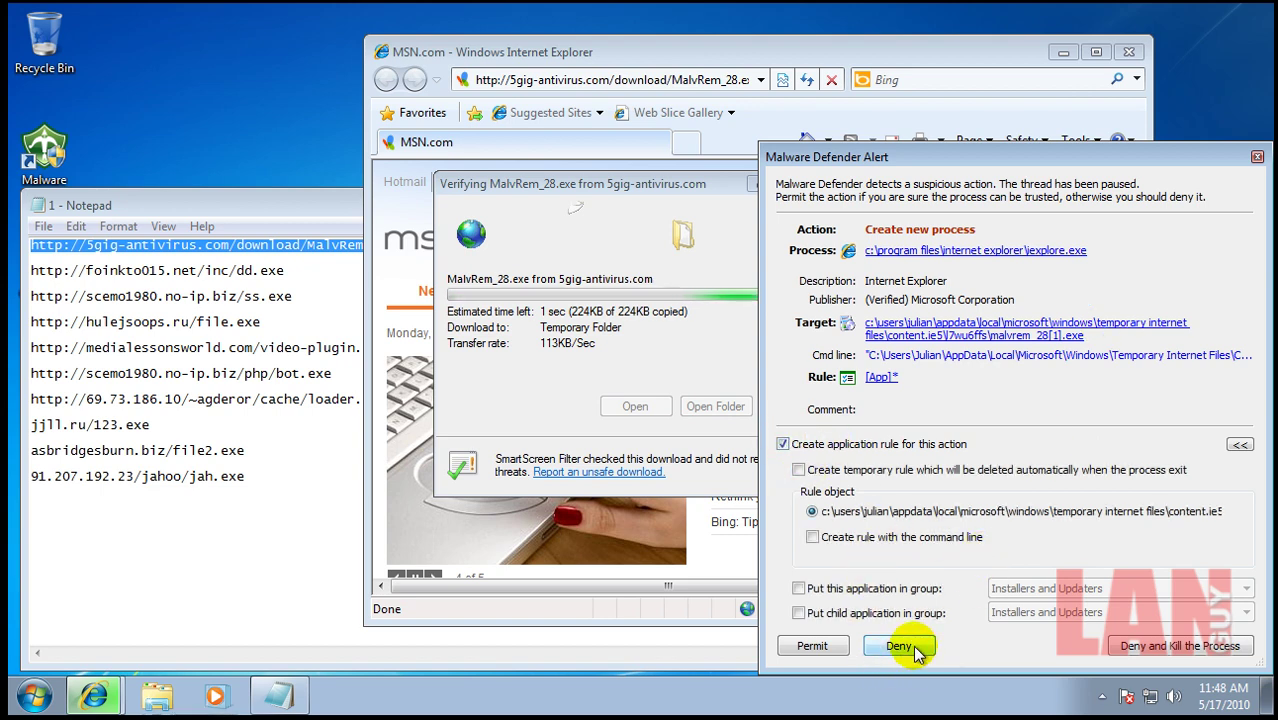
pyautogui.click(783, 444)
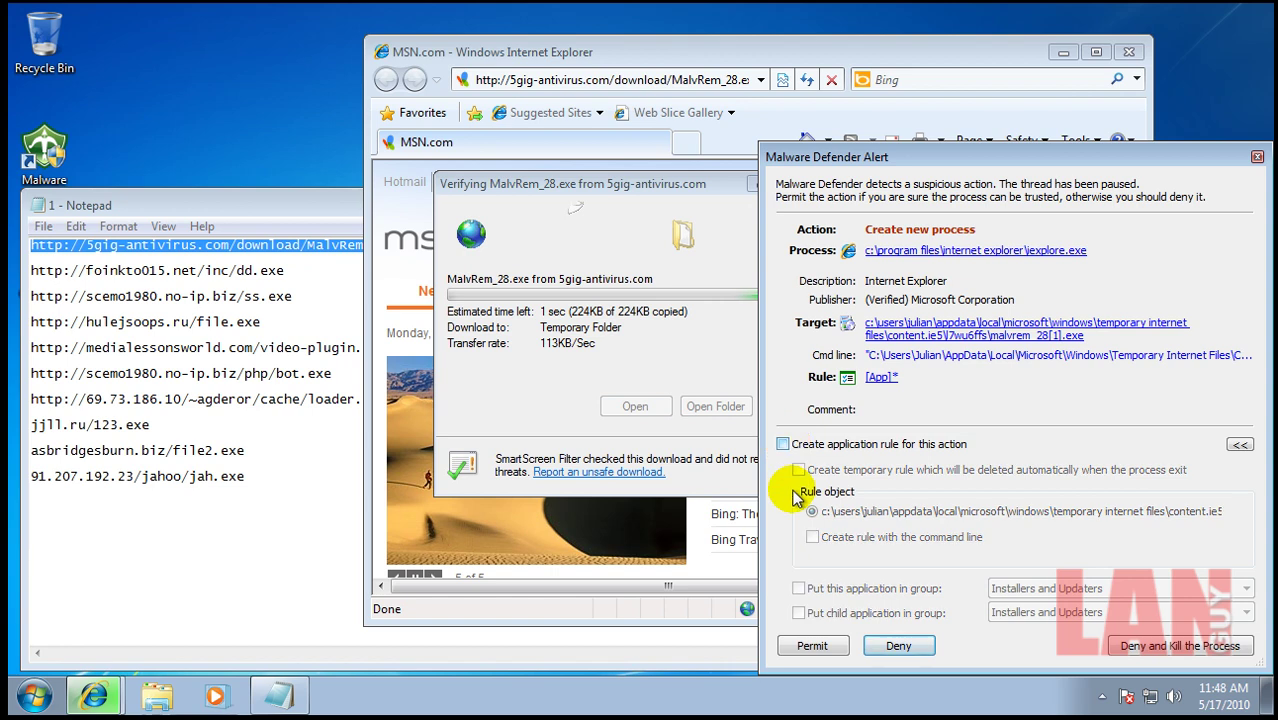
pyautogui.click(911, 650)
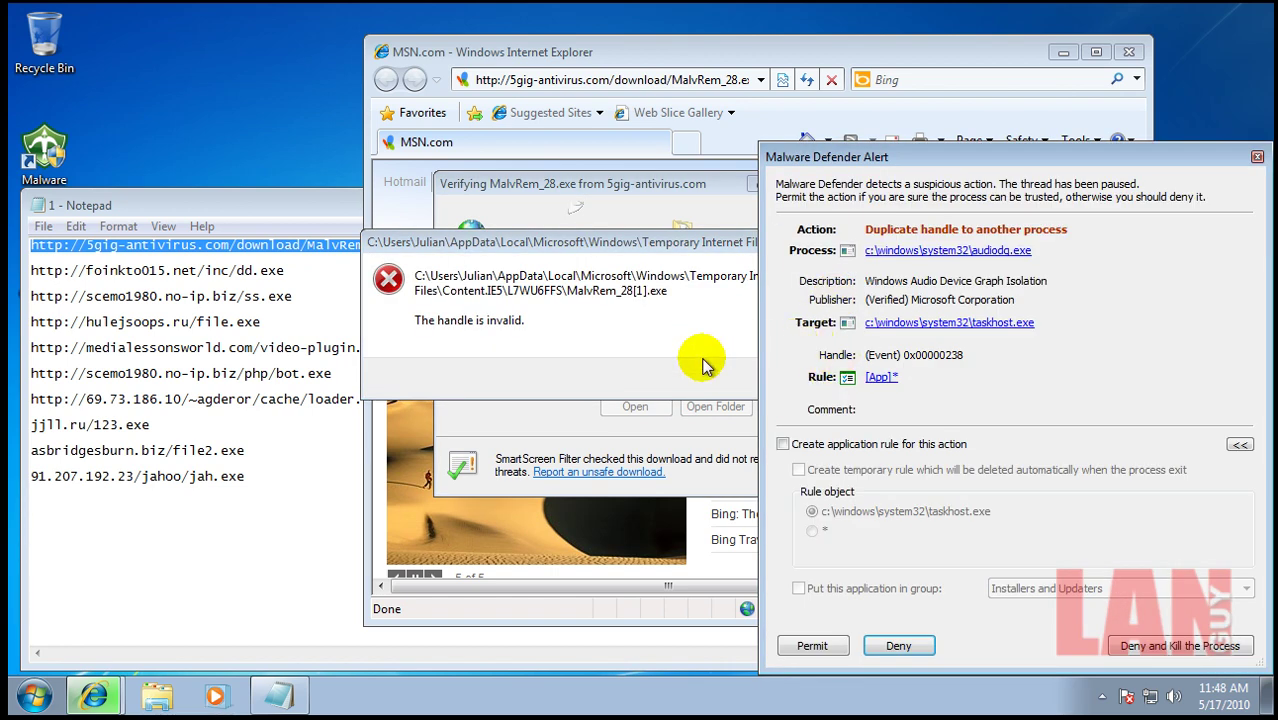
pyautogui.click(899, 646)
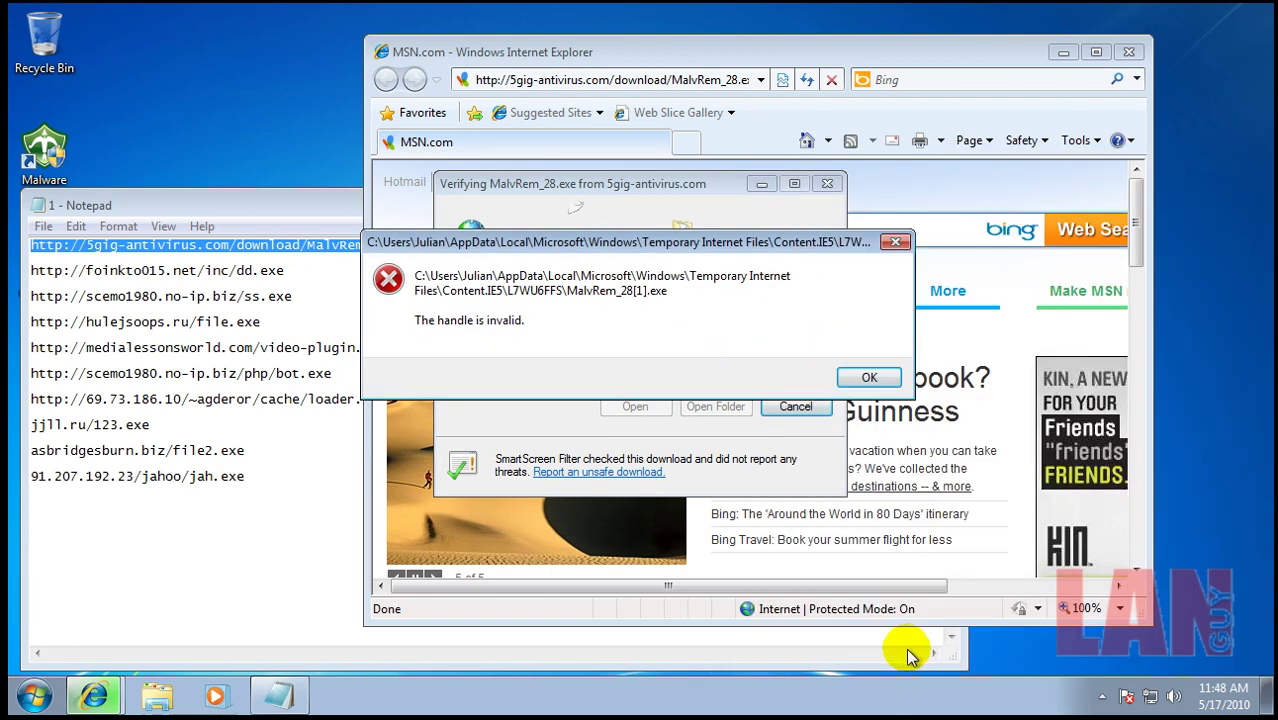
pyautogui.click(866, 377)
pyautogui.click(796, 406)
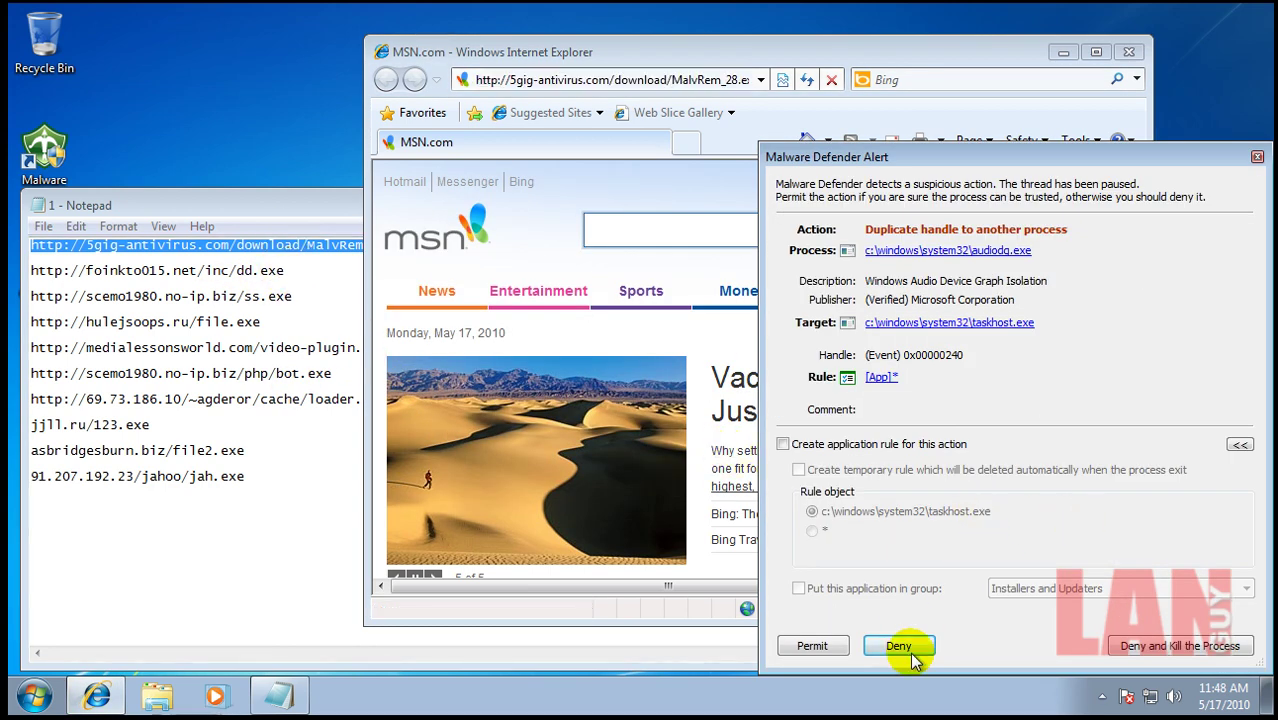
# Step: Allow the audiodg and services.exe alerts and select the dd.exe URL in Notepad
pyautogui.click(818, 646)
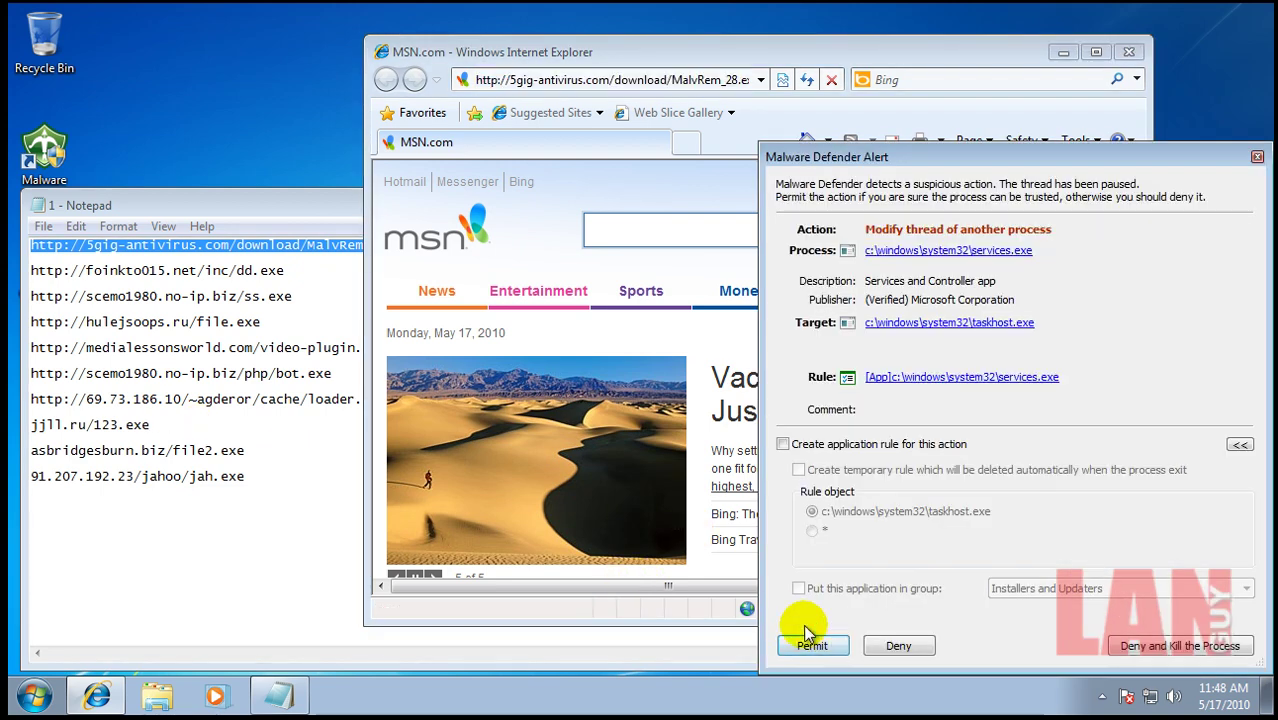
pyautogui.click(815, 645)
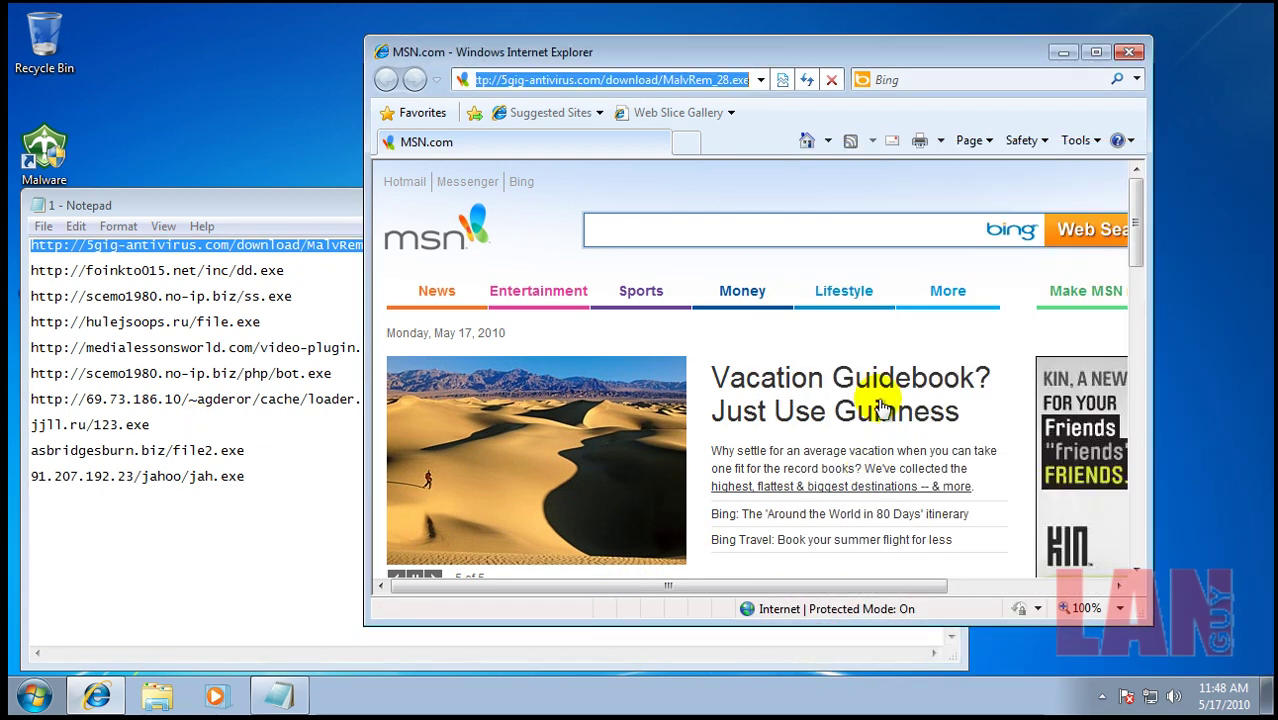
pyautogui.moveTo(285, 271); pyautogui.dragTo(46, 270)
# Step: Paste the dd.exe link into Internet Explorer, permit the hook and handle alerts, and run the download
pyautogui.click(713, 46)
pyautogui.click(699, 77)
pyautogui.write('http://foinkto015.net/inc/dd.exe')
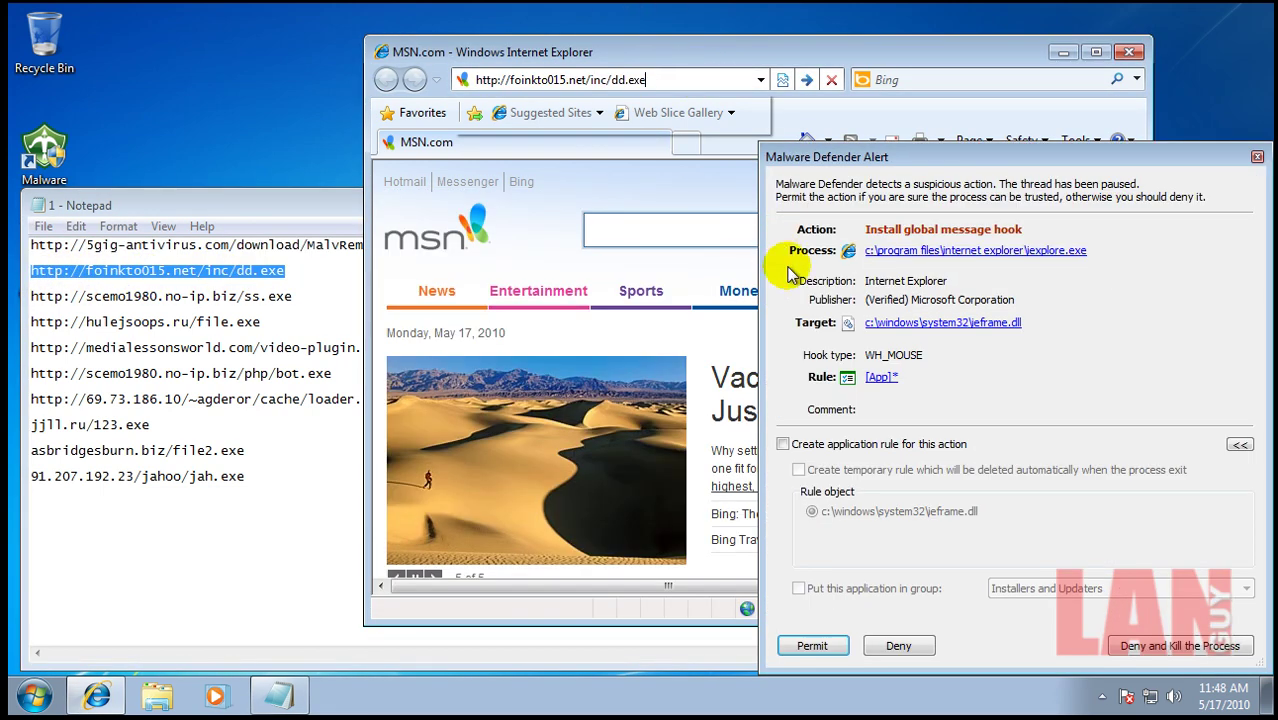
pyautogui.click(824, 648)
pyautogui.press('Return')
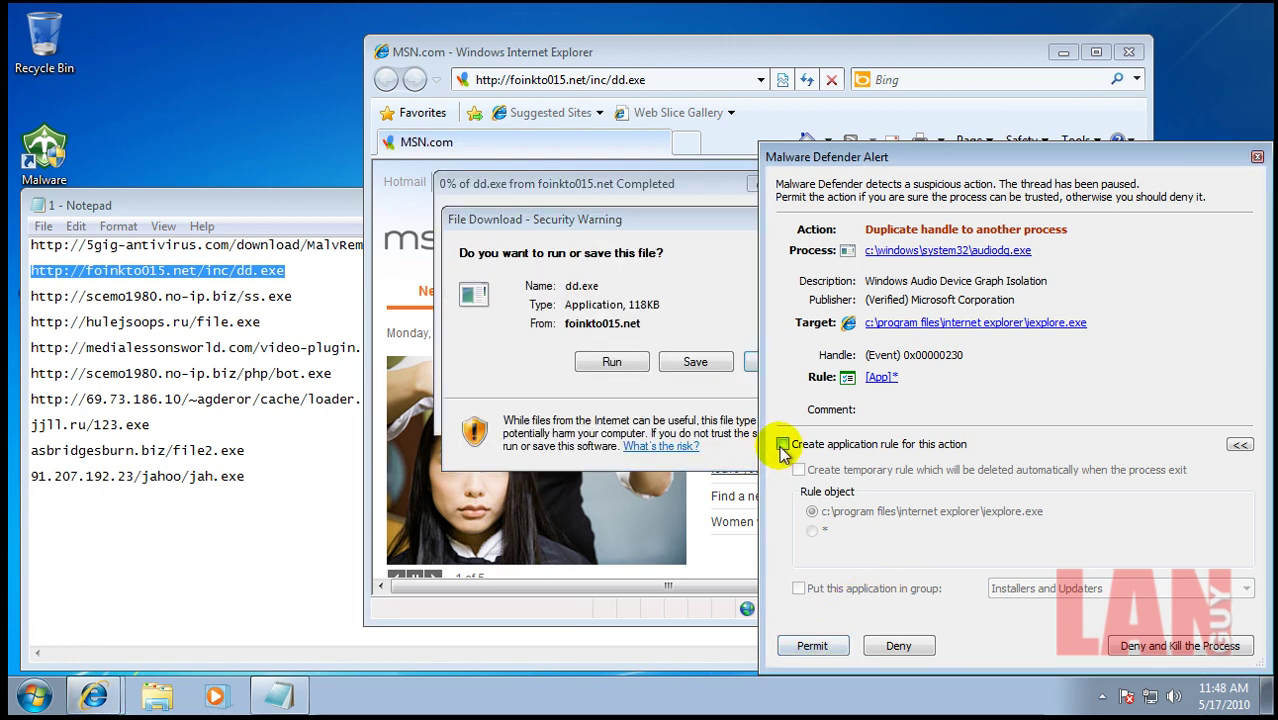
pyautogui.click(782, 444)
pyautogui.click(812, 645)
pyautogui.click(640, 362)
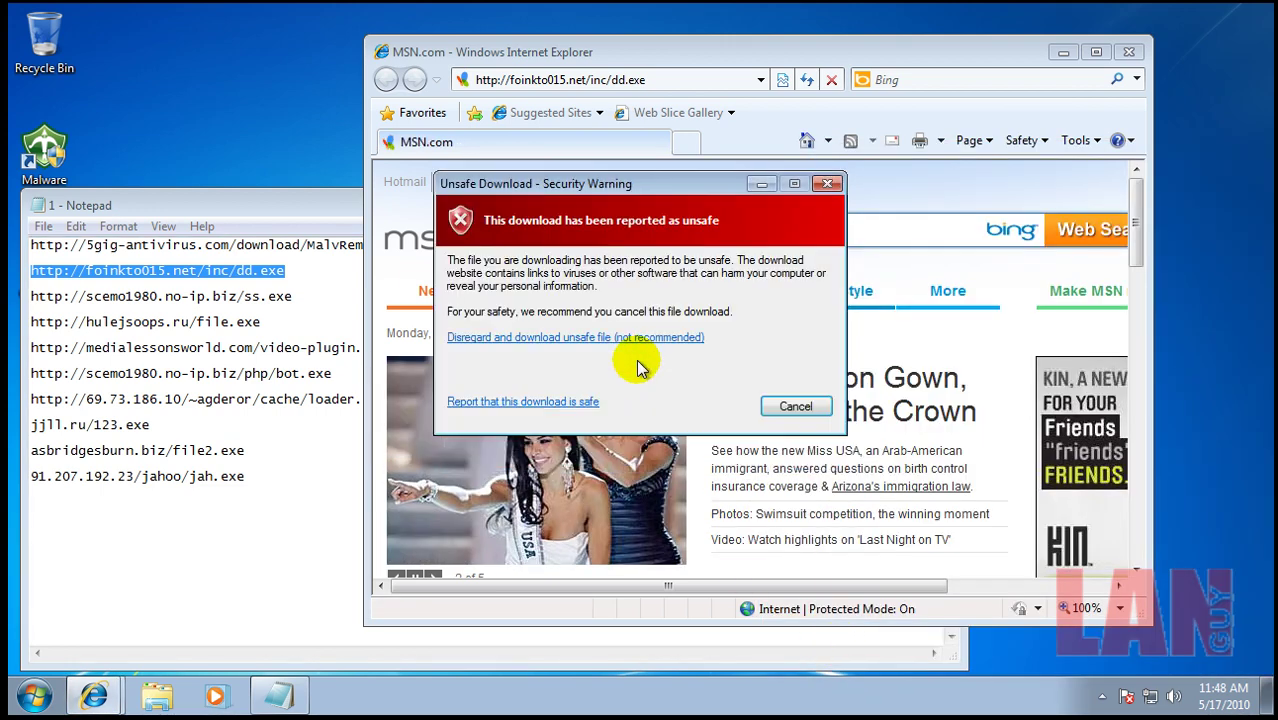
pyautogui.click(622, 338)
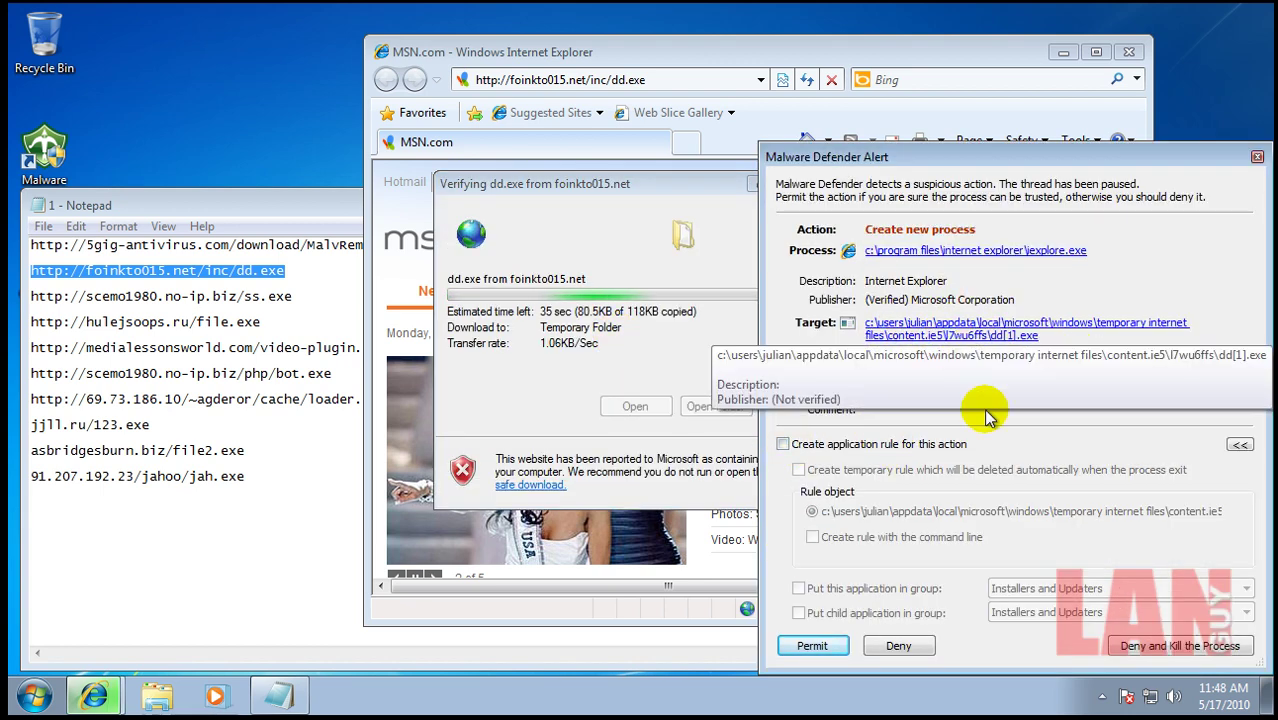
# Step: Deny dd.exe's launch and process actions, then clear the invalid-handle error
pyautogui.click(900, 645)
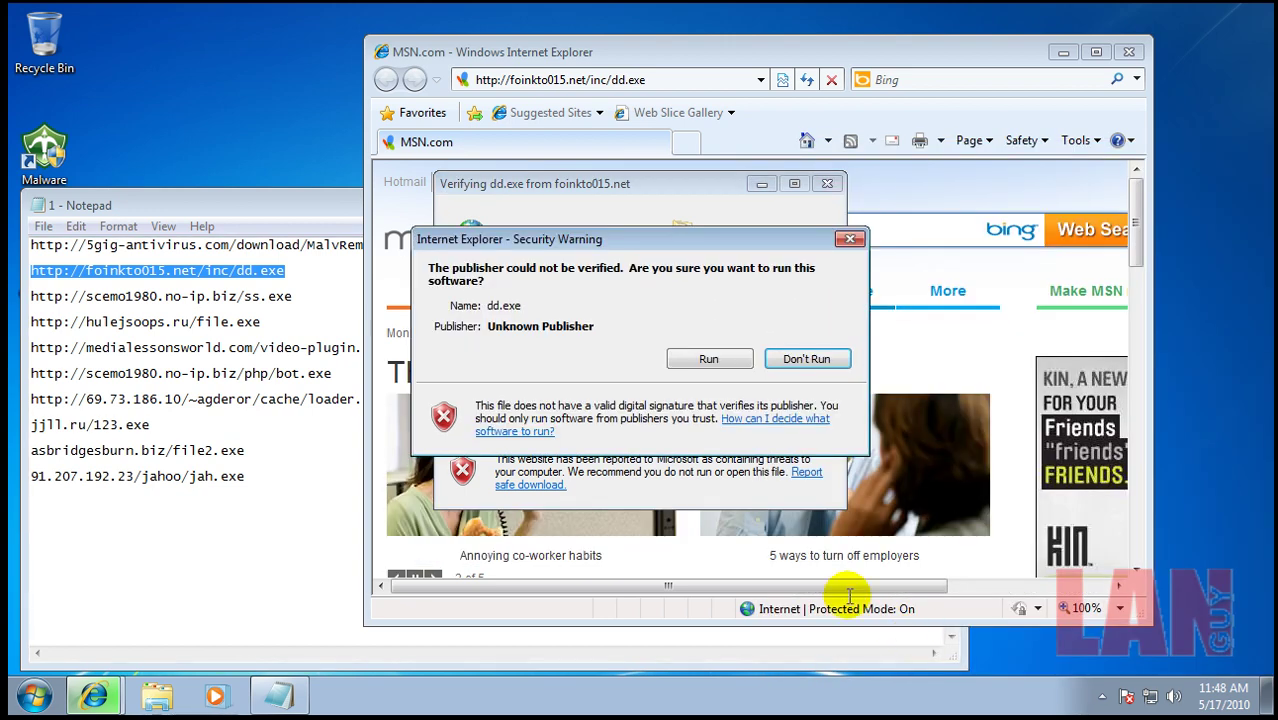
pyautogui.click(718, 358)
pyautogui.click(900, 647)
pyautogui.click(905, 645)
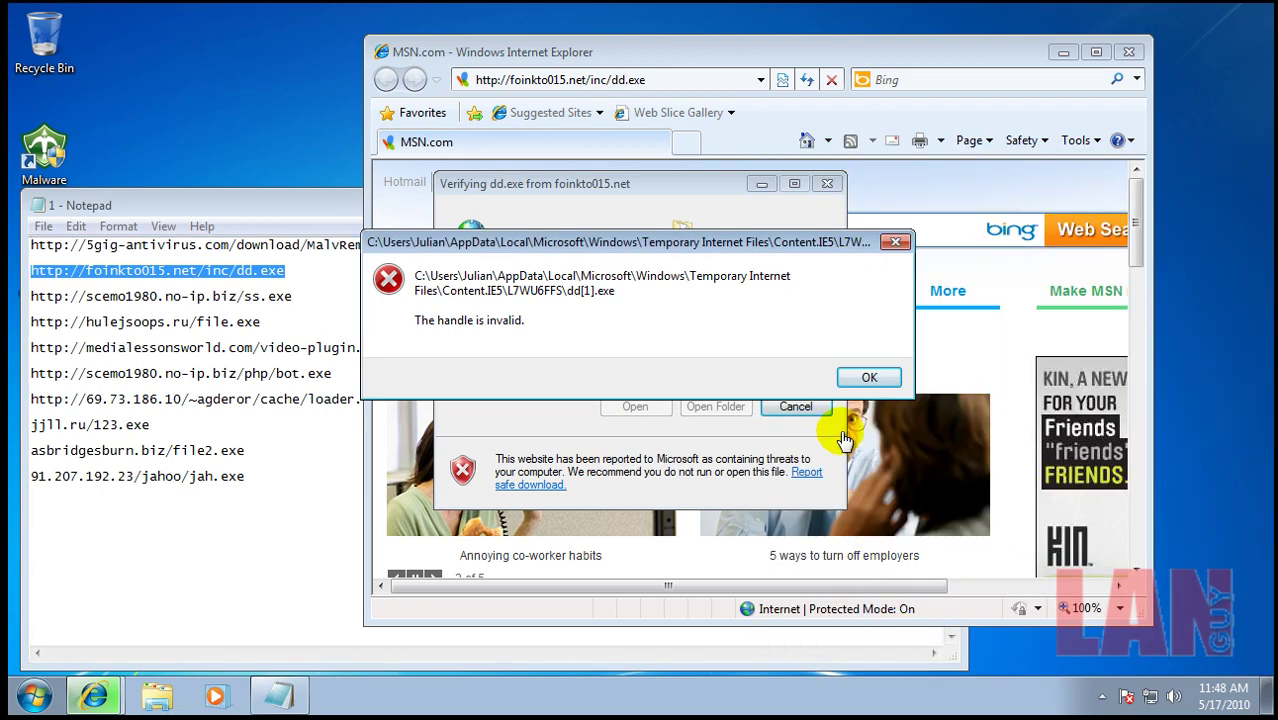
pyautogui.click(936, 374)
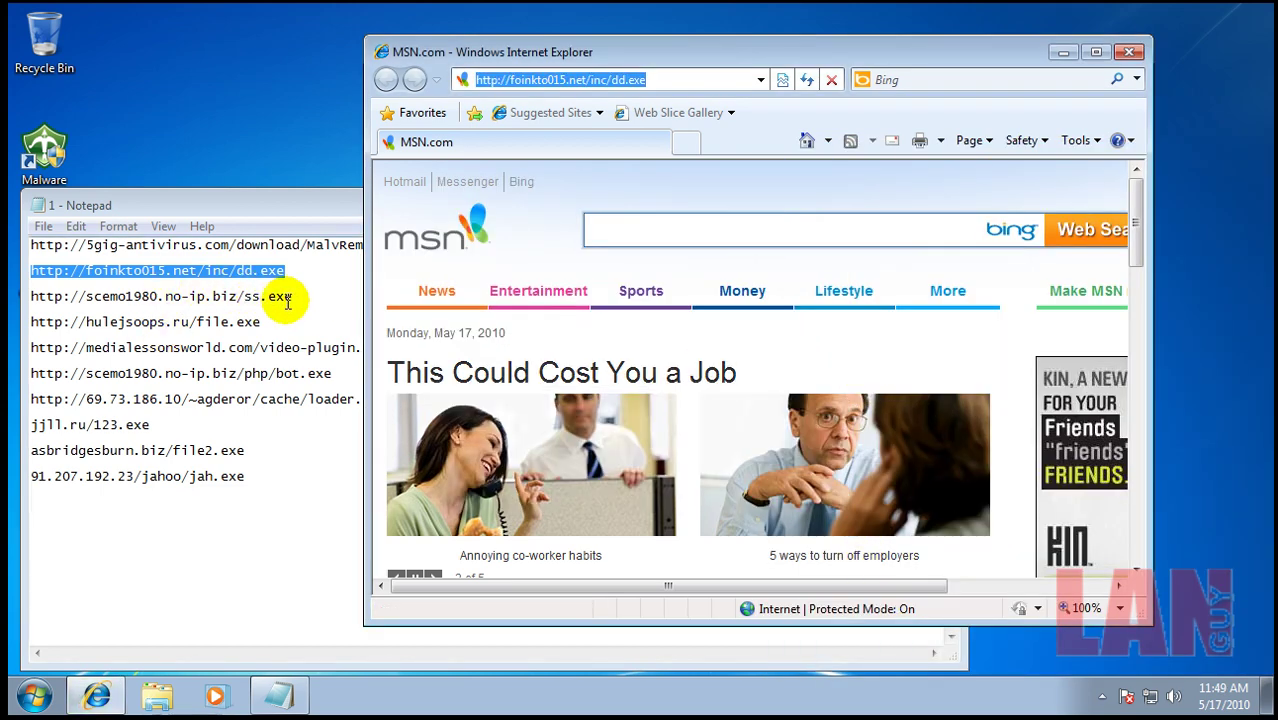
# Step: Select the ss.exe URL and permit the audiodg and services.exe alerts with an application rule
pyautogui.moveTo(292, 298); pyautogui.dragTo(17, 308)
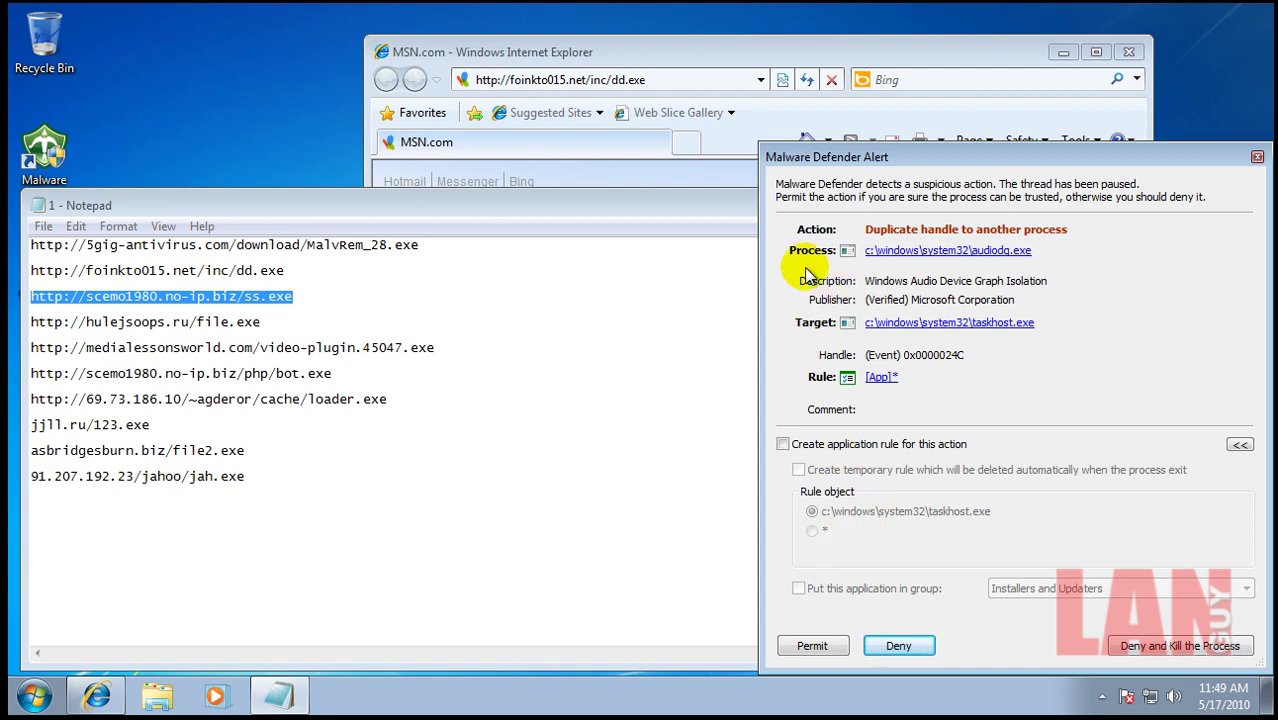
pyautogui.click(812, 645)
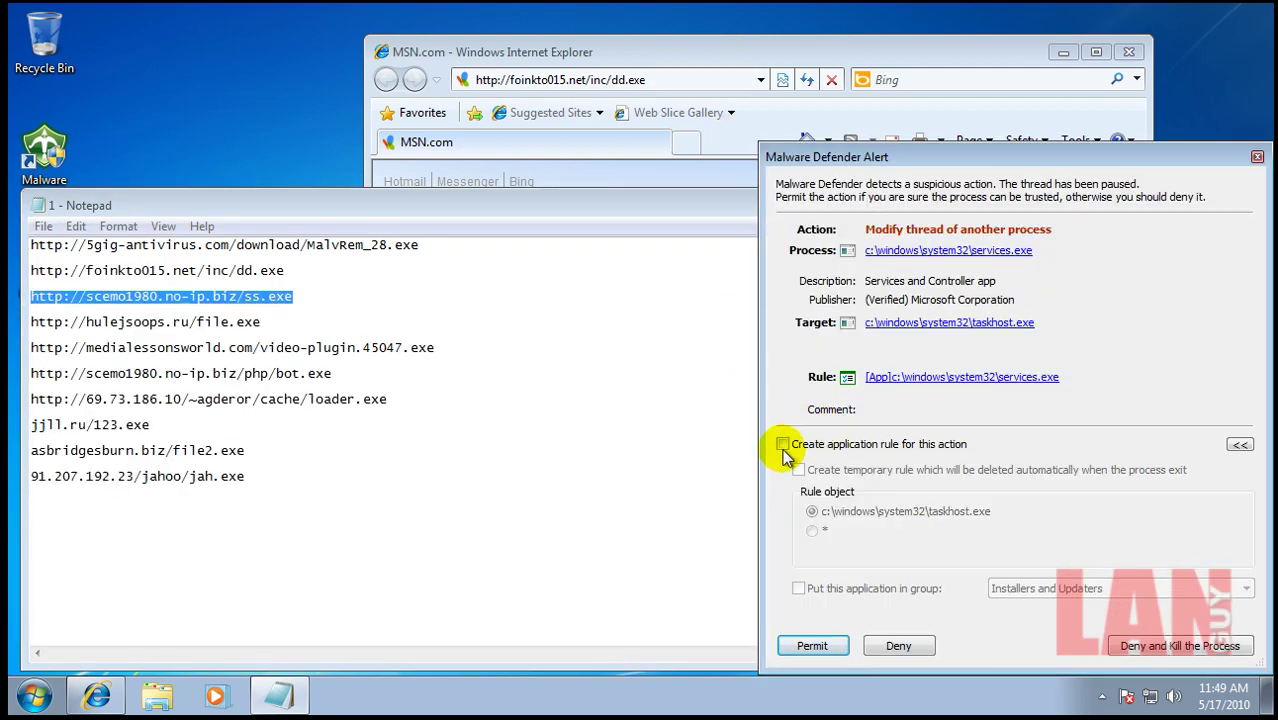
pyautogui.click(783, 446)
pyautogui.click(812, 648)
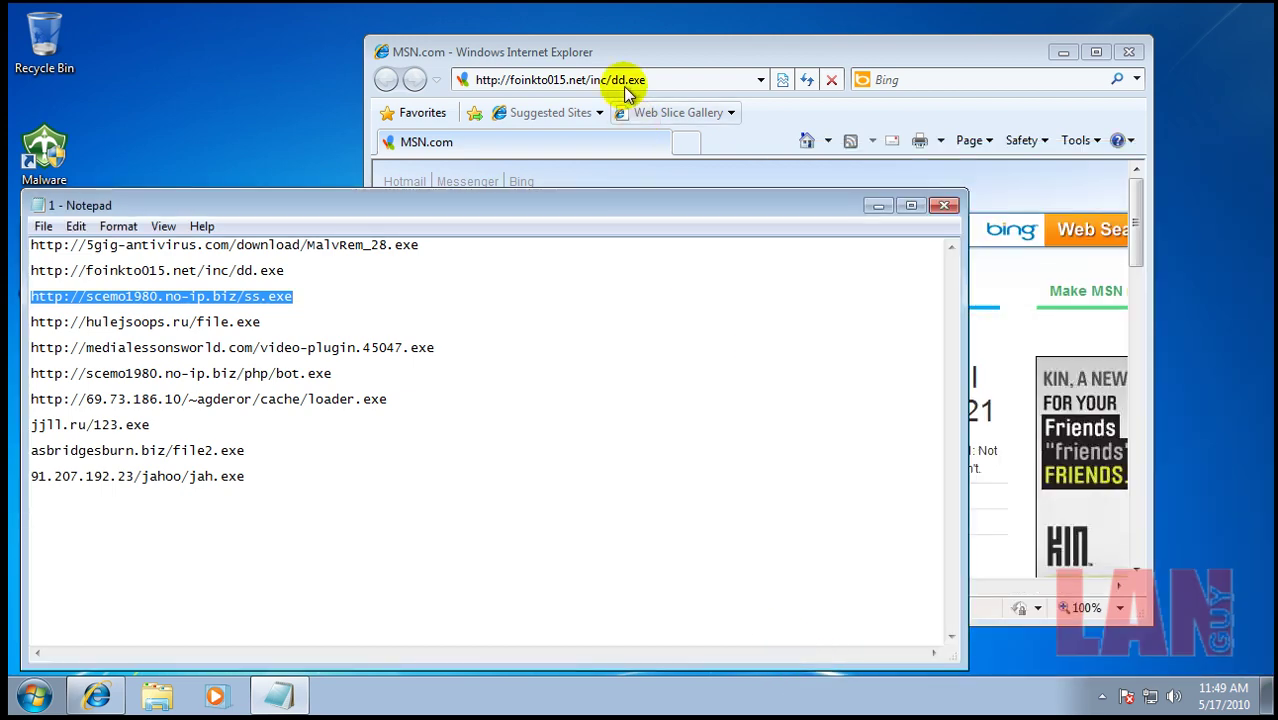
# Step: Reload the dd.exe address, permit Internet Explorer's mouse hook as a rule, and cancel the download
pyautogui.click(660, 79)
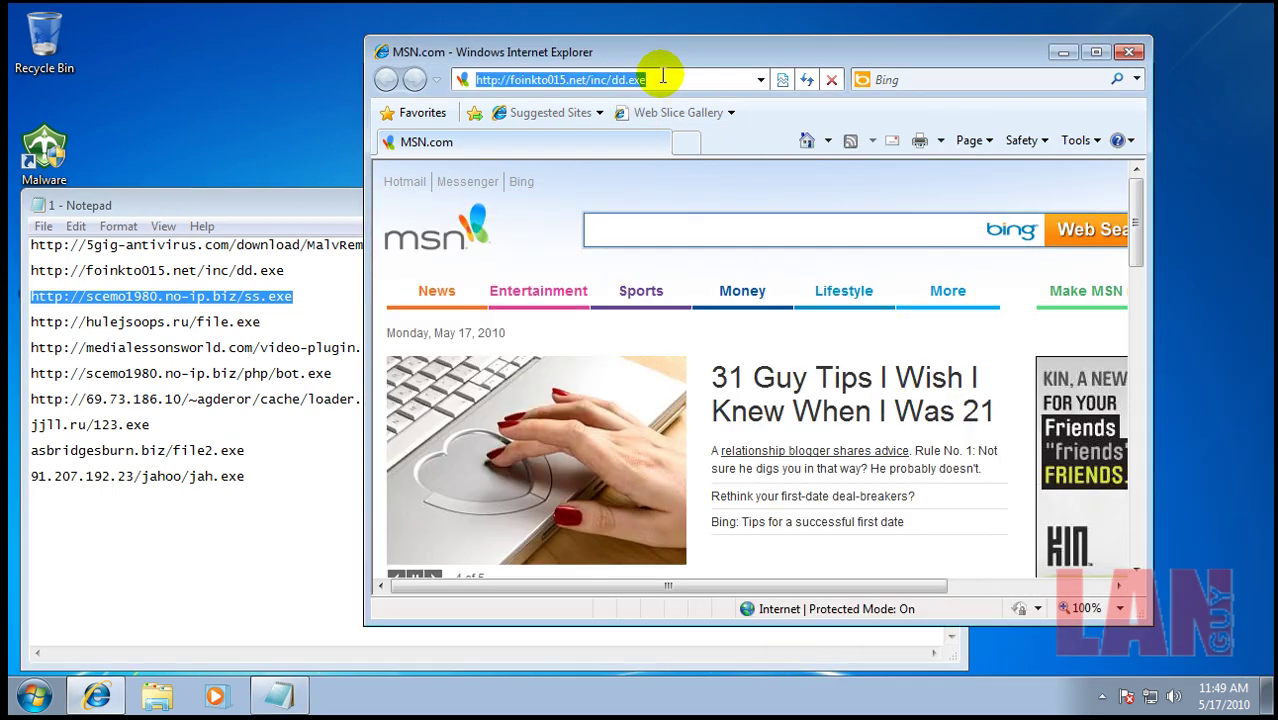
pyautogui.press('Return')
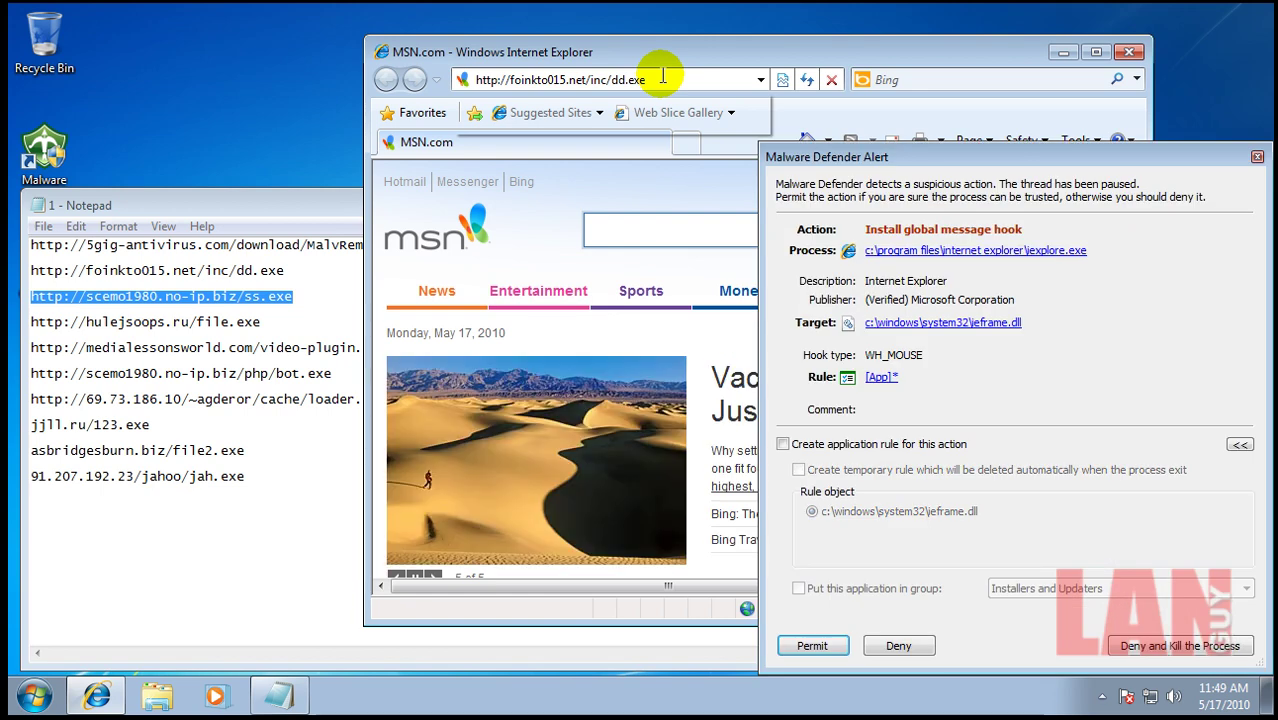
pyautogui.click(782, 444)
pyautogui.click(812, 645)
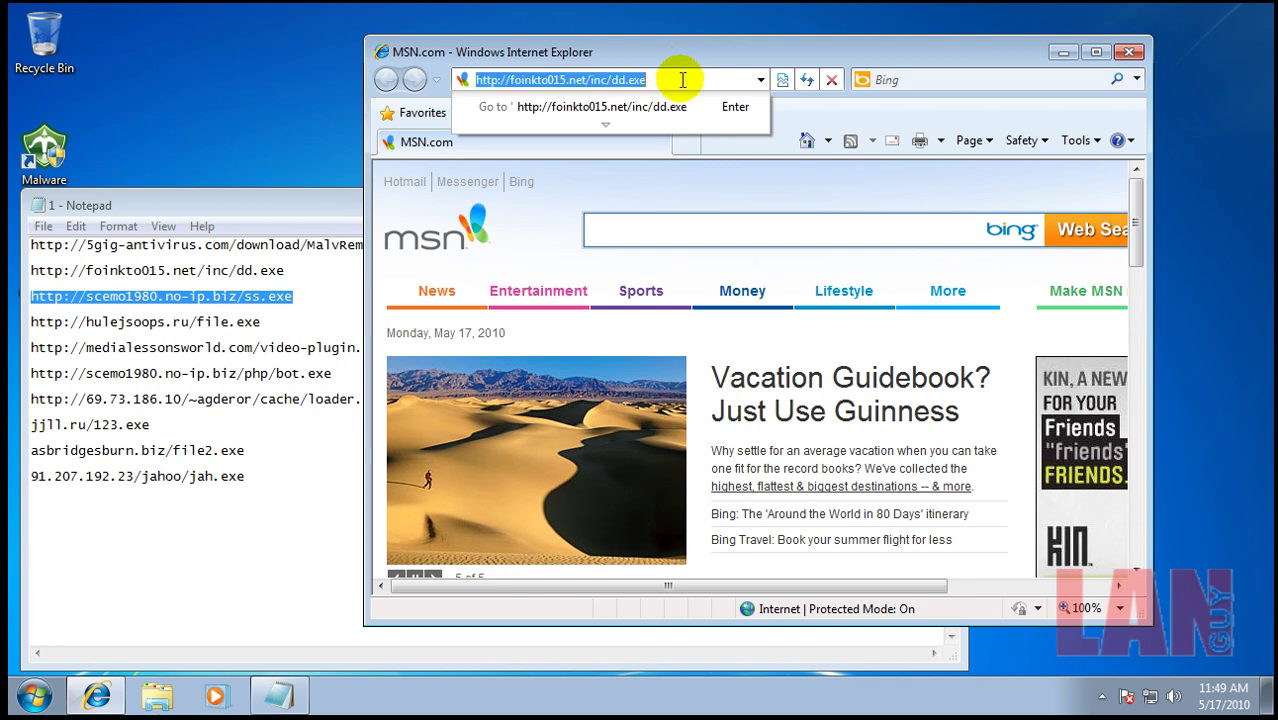
pyautogui.press('Return')
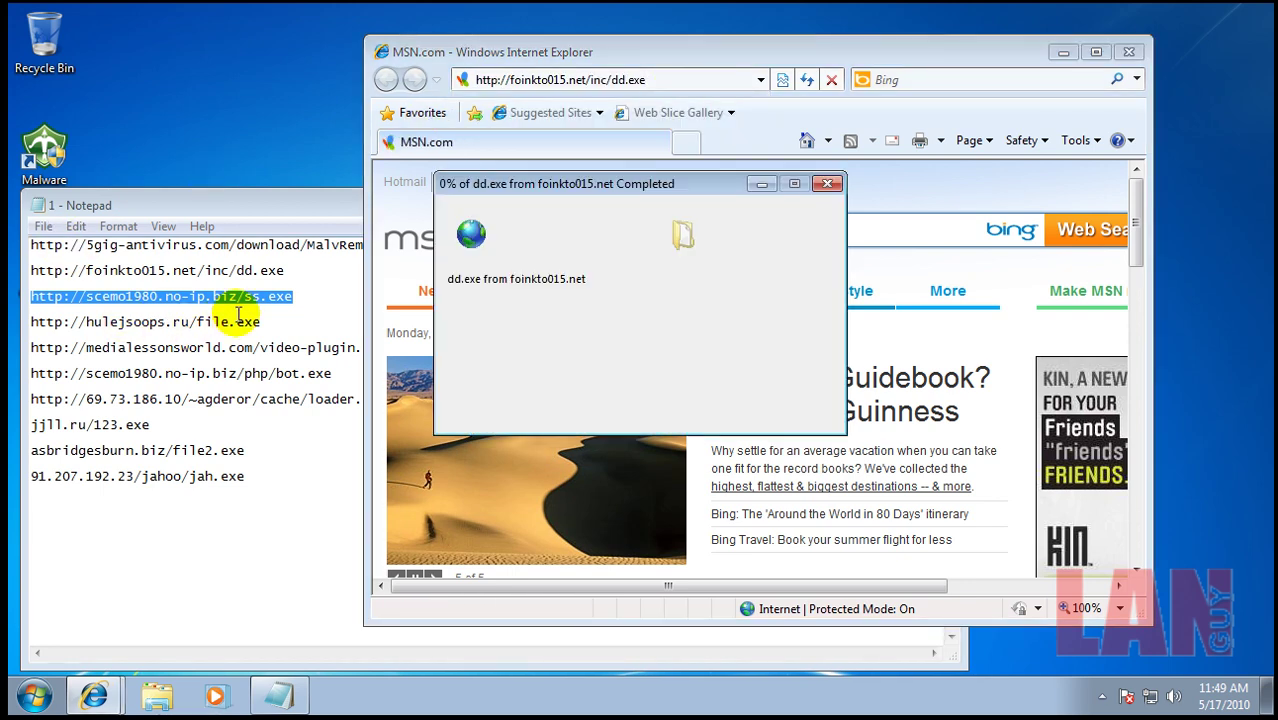
pyautogui.click(776, 361)
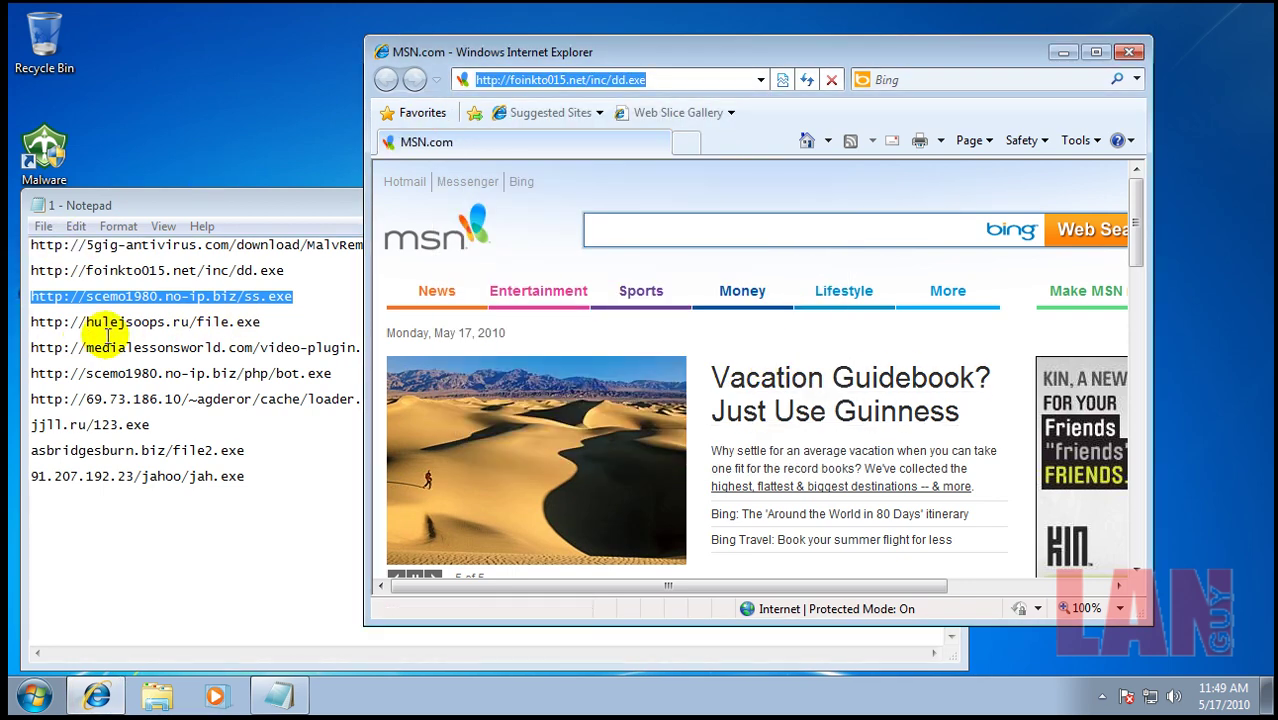
# Step: Copy the ss.exe URL from Notepad and load it in Internet Explorer
pyautogui.rightClick(268, 296)
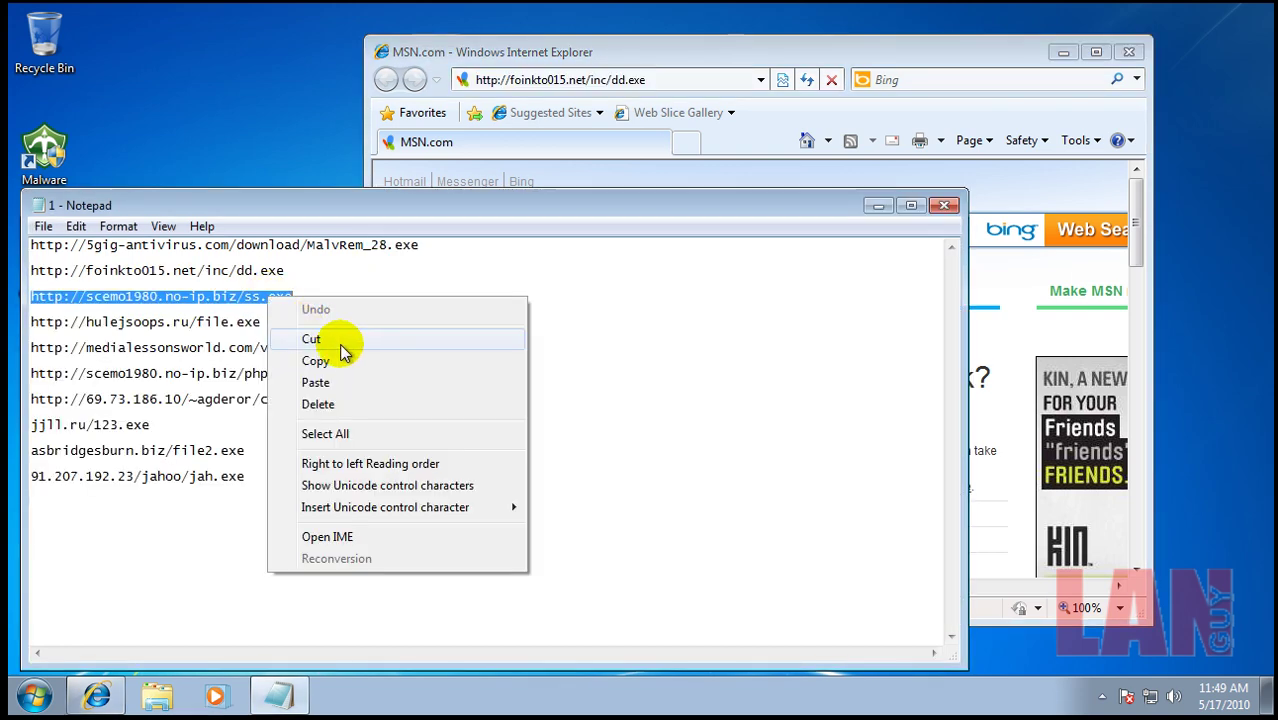
pyautogui.click(316, 361)
pyautogui.click(662, 80)
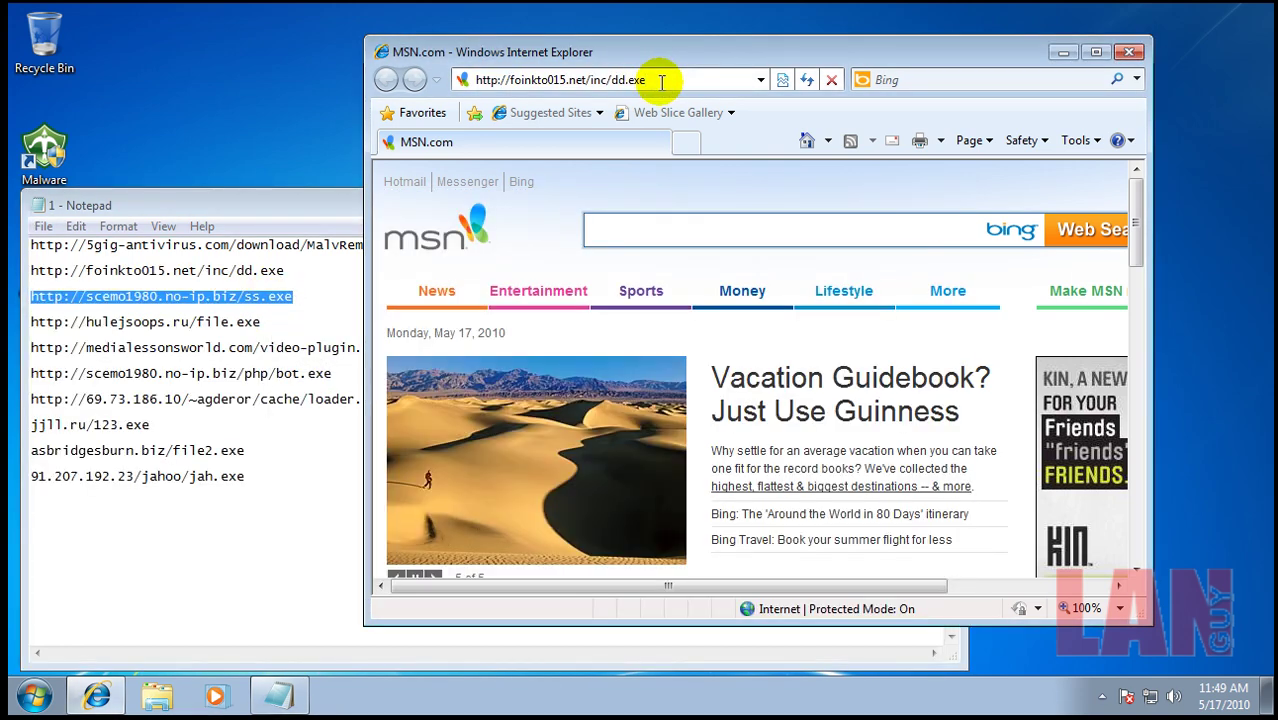
pyautogui.press('Return')
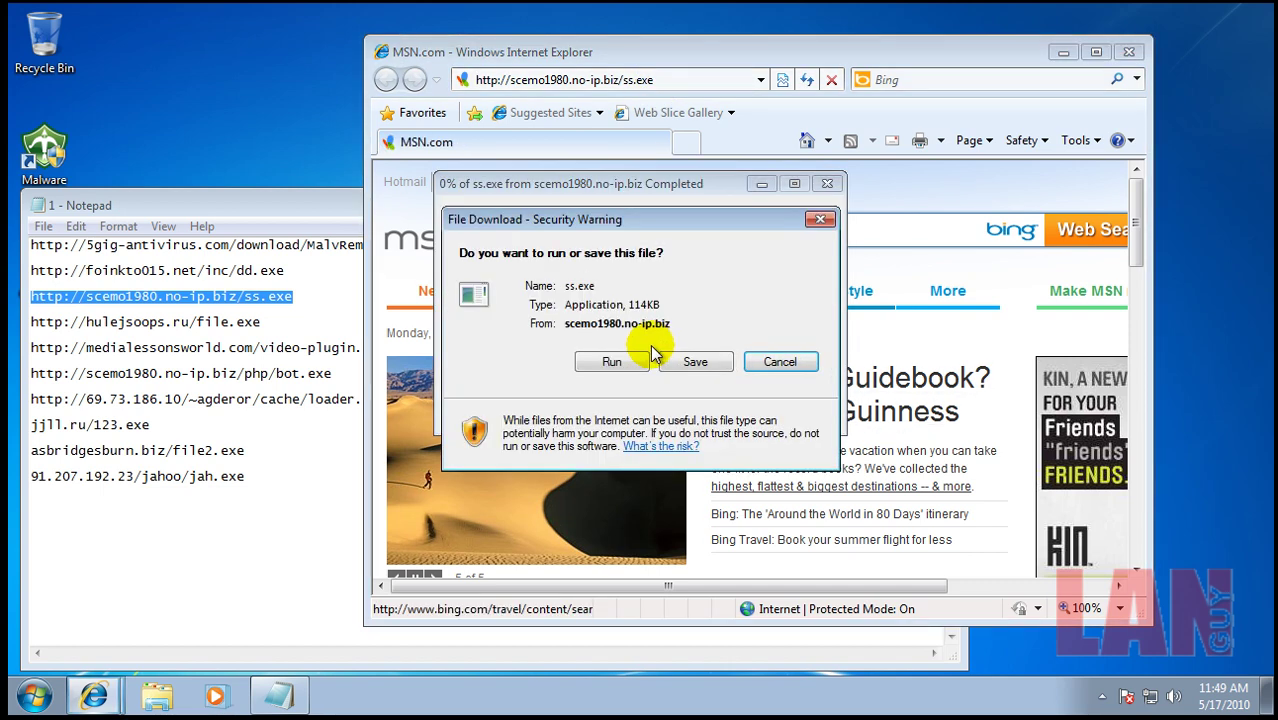
# Step: Run the downloaded ss.exe and permit the browser to launch it
pyautogui.click(612, 362)
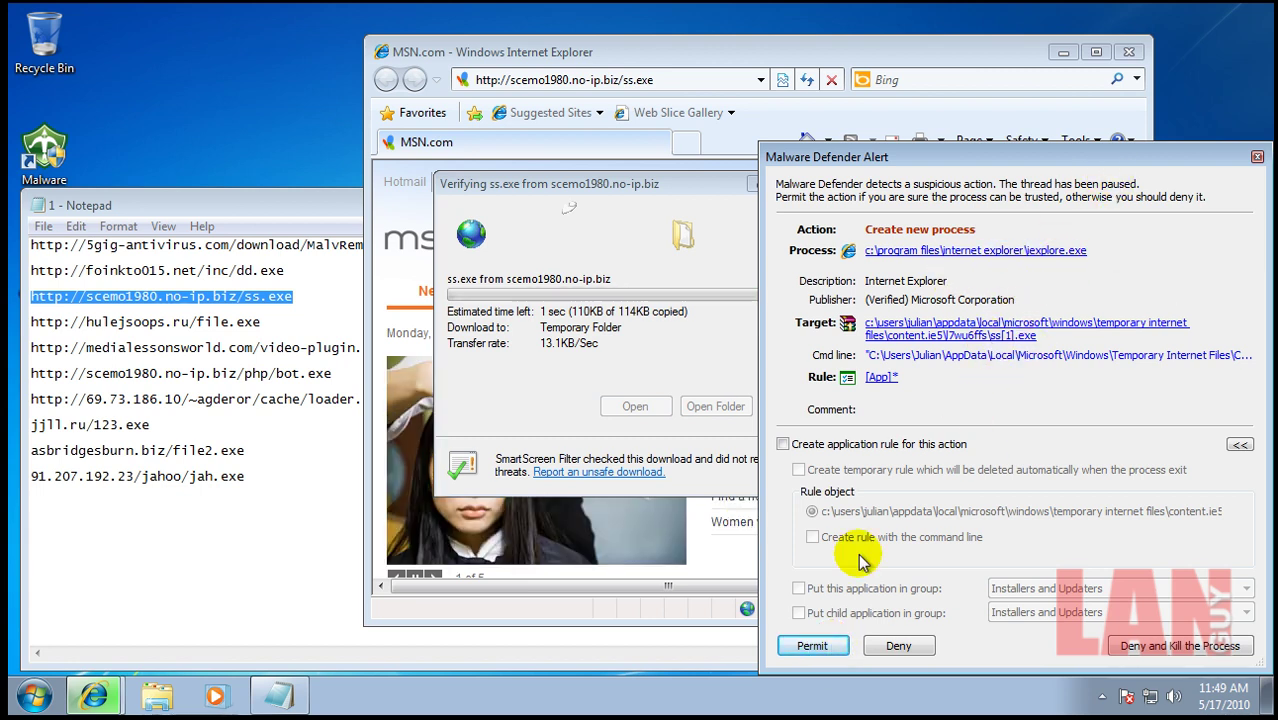
pyautogui.click(815, 646)
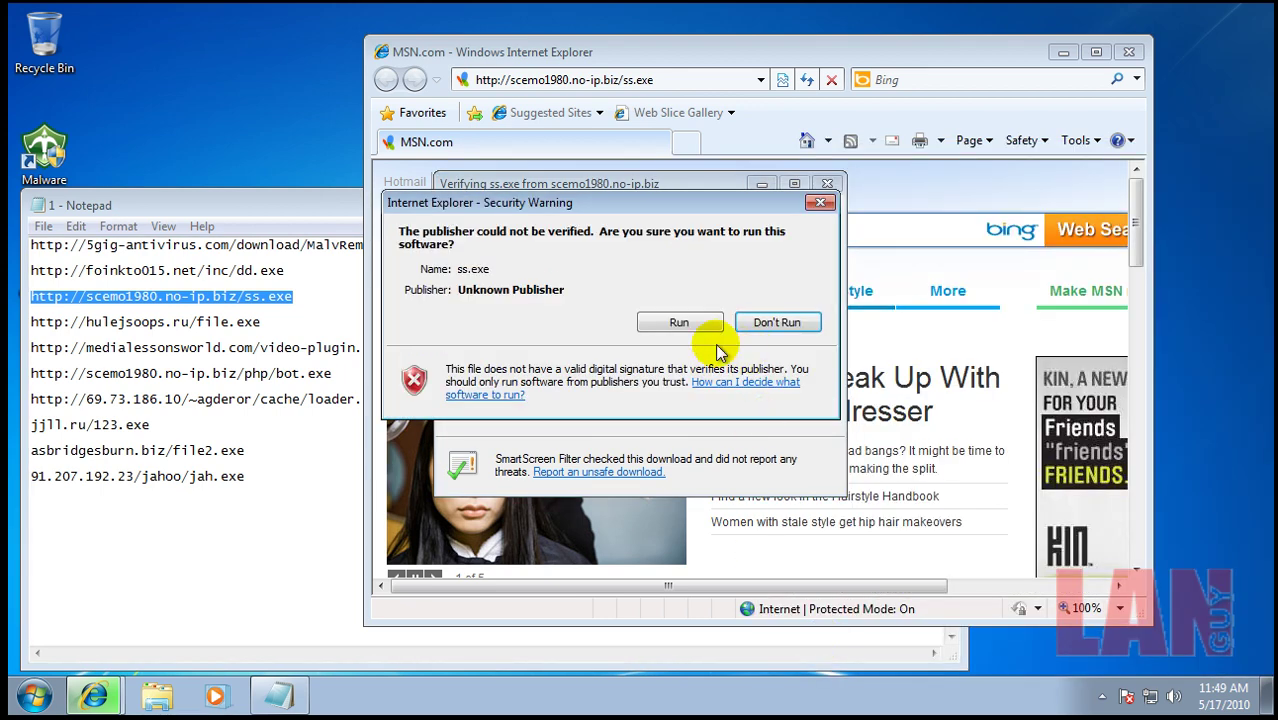
pyautogui.click(700, 322)
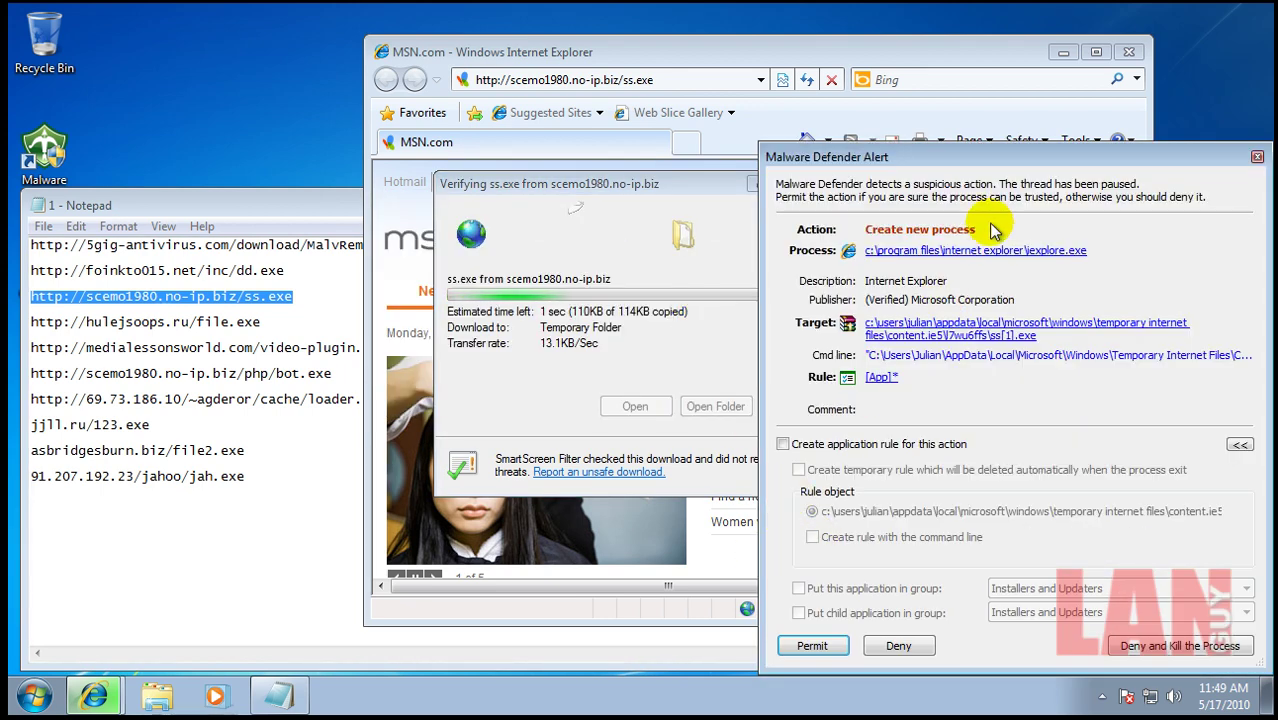
pyautogui.click(813, 646)
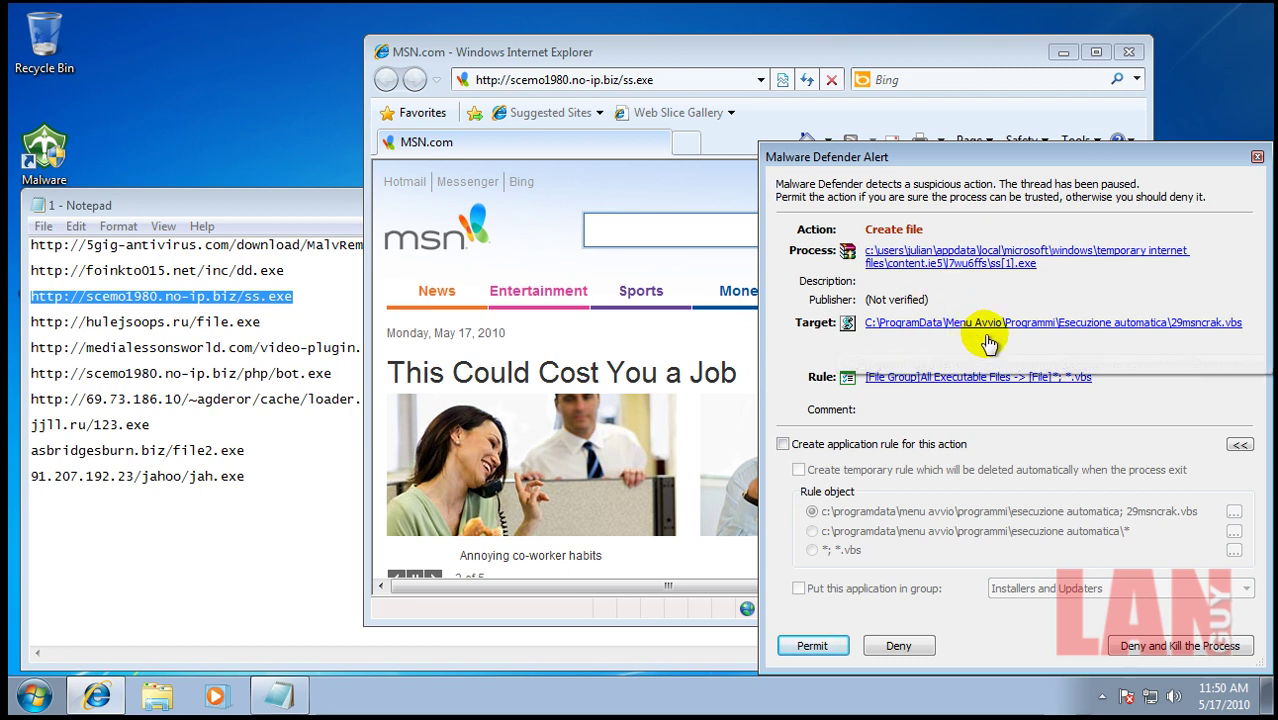
# Step: Deny ss.exe creating startup files like 29msncrak.vbs, 30msncrak.vbs and lancia.exe, saving rules
pyautogui.click(818, 447)
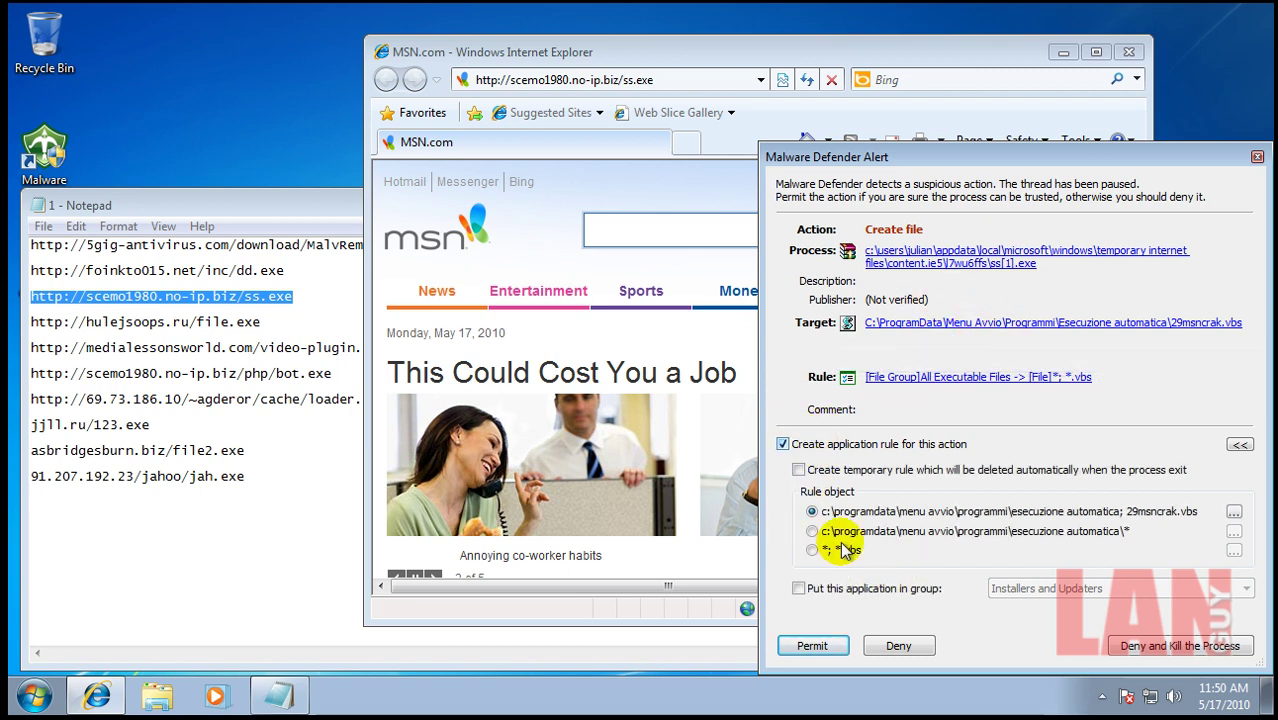
pyautogui.click(905, 652)
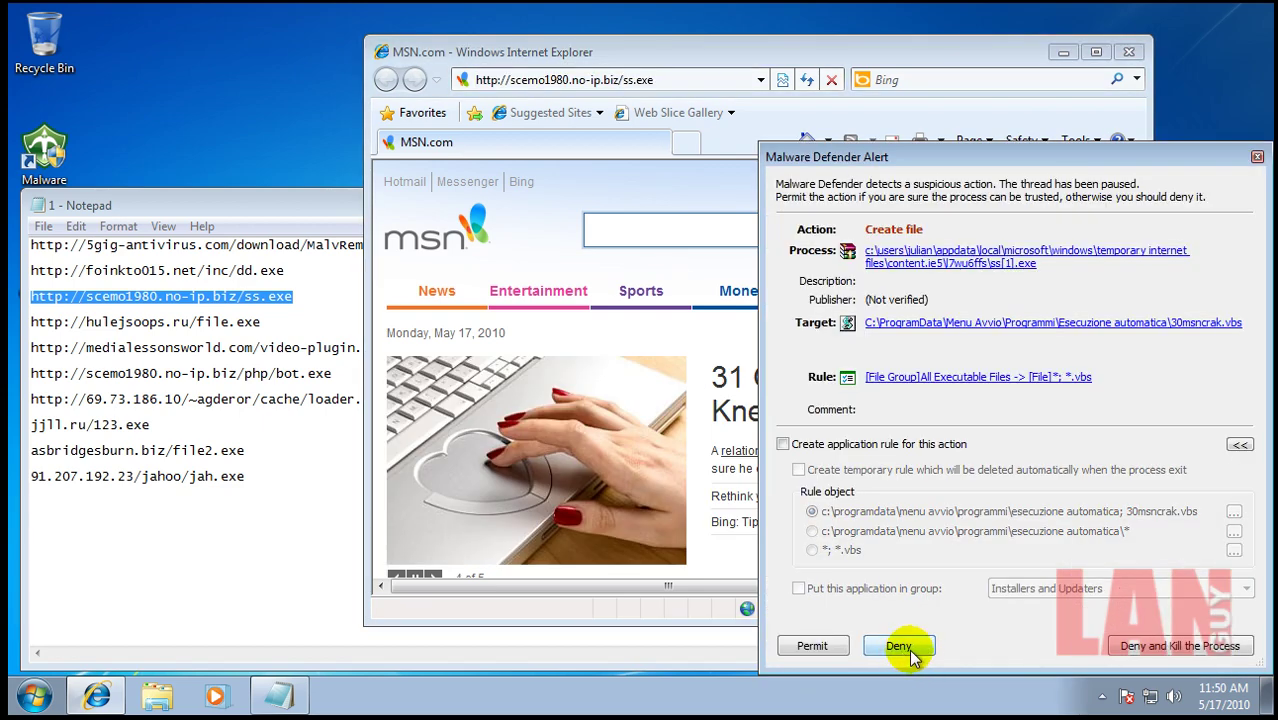
pyautogui.click(905, 652)
pyautogui.click(905, 652)
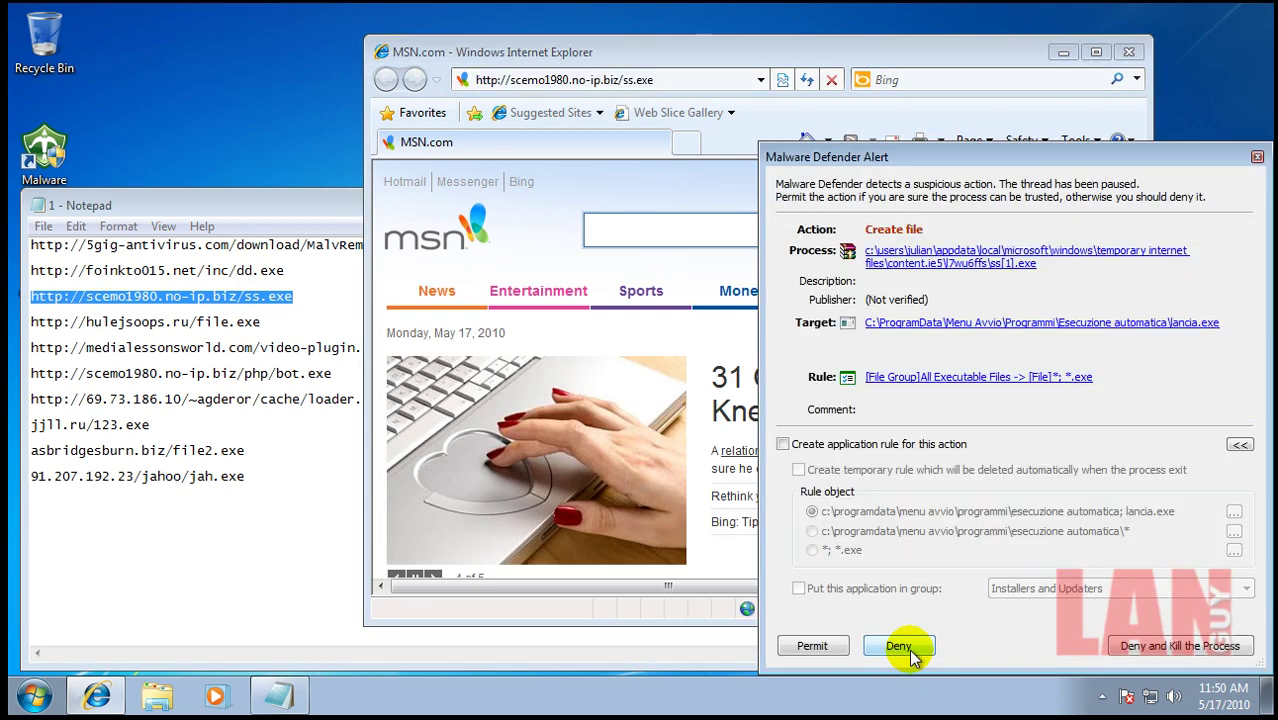
pyautogui.click(905, 650)
pyautogui.click(784, 444)
pyautogui.click(905, 650)
pyautogui.click(784, 444)
pyautogui.click(898, 646)
# Step: Deny creating 2msncrak.vbs and 3msncrak.vbs, assigning ss.exe to the Blocked Applications group
pyautogui.click(784, 444)
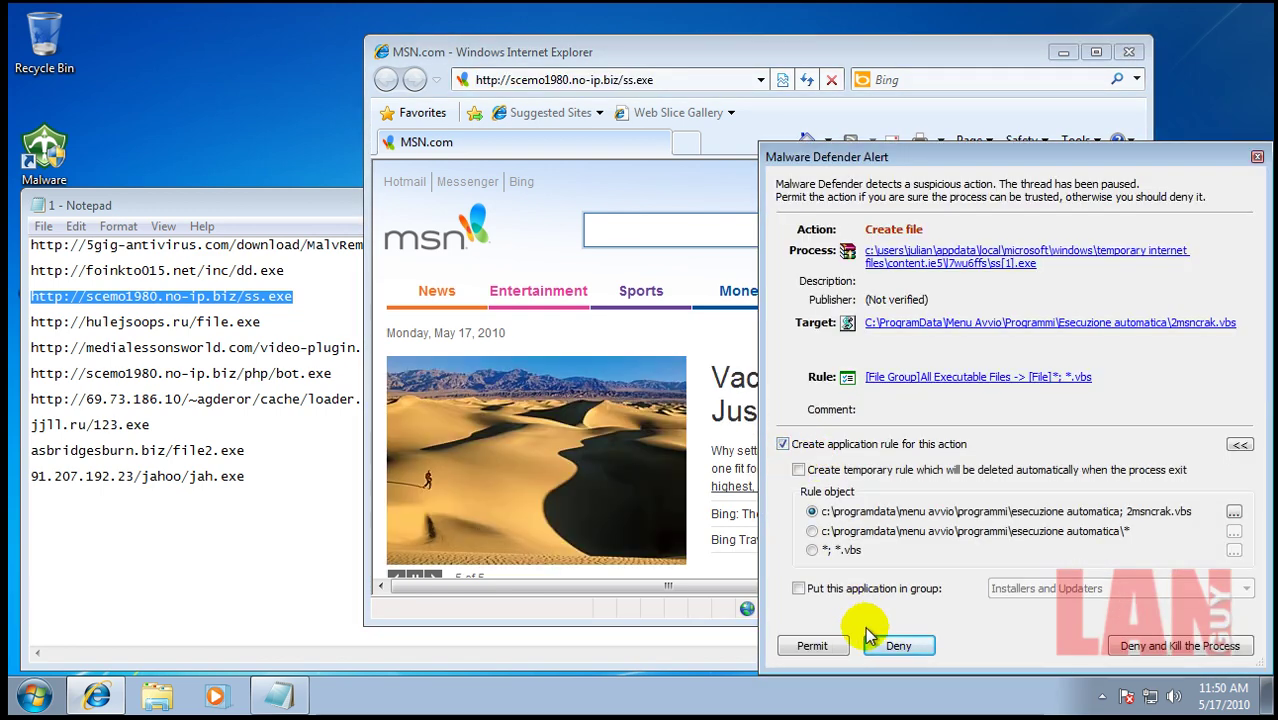
pyautogui.click(898, 646)
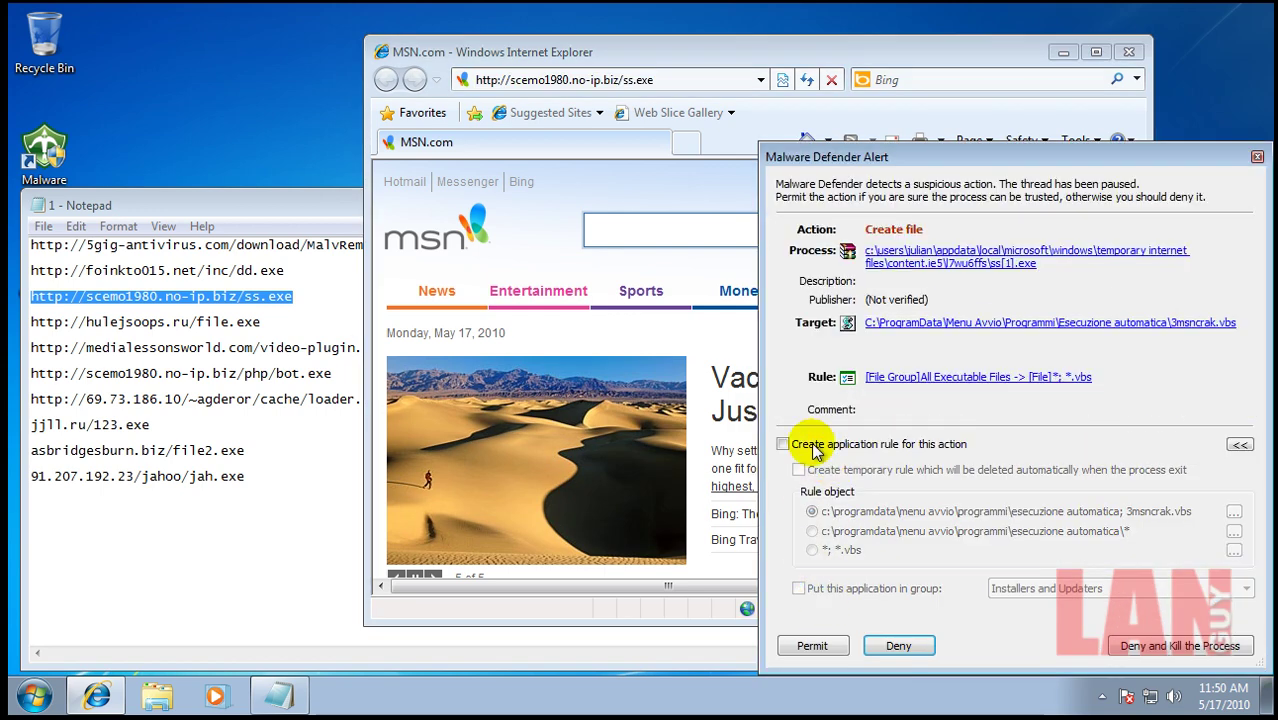
pyautogui.click(784, 444)
pyautogui.click(818, 595)
pyautogui.click(1060, 589)
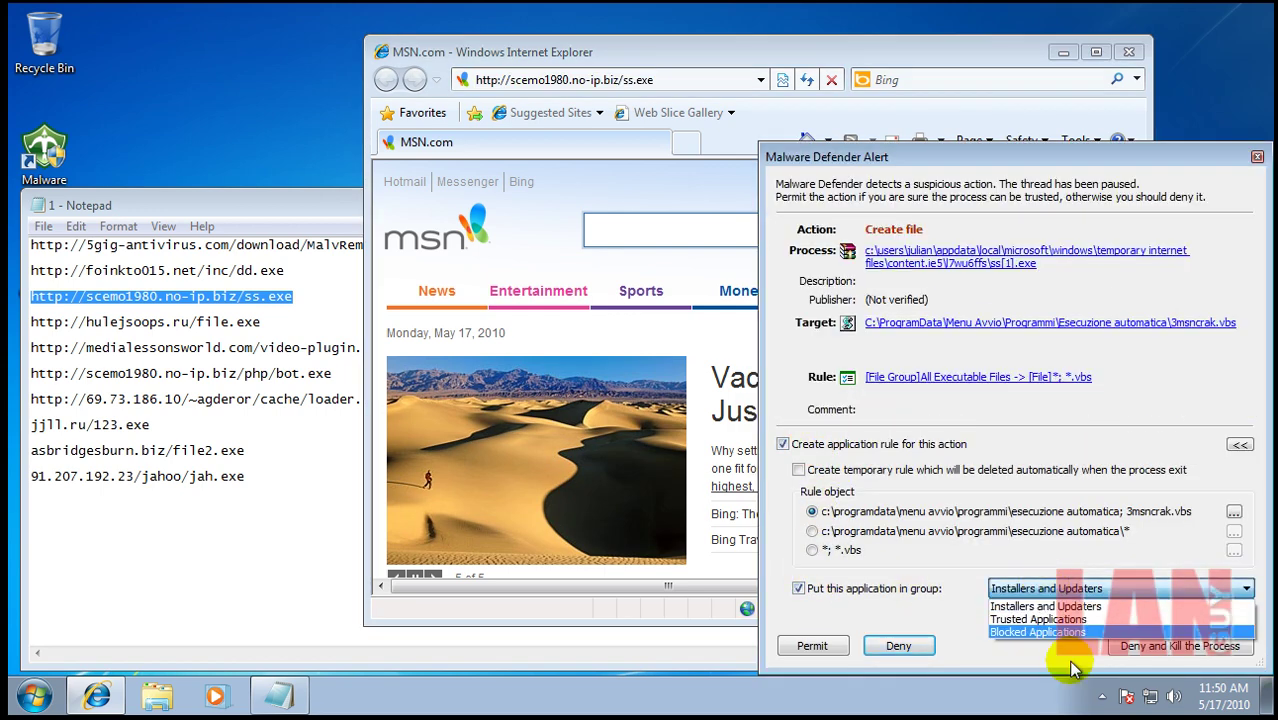
pyautogui.click(1062, 634)
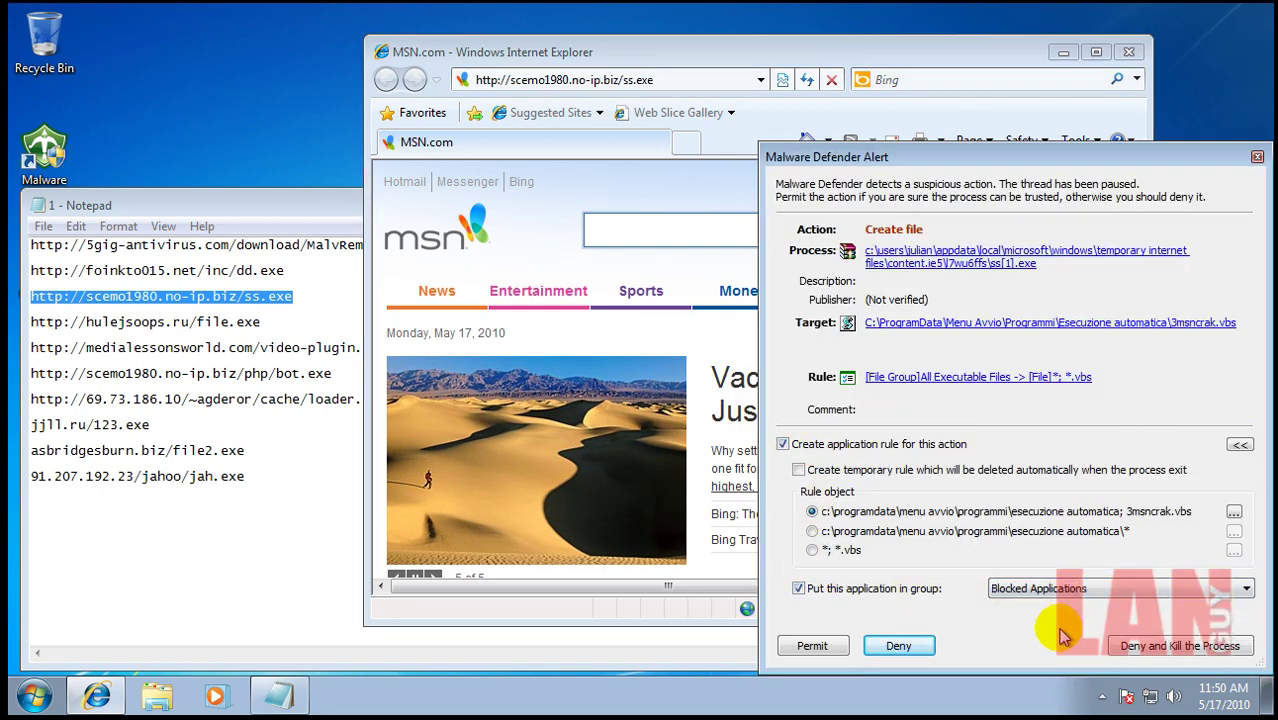
pyautogui.click(906, 647)
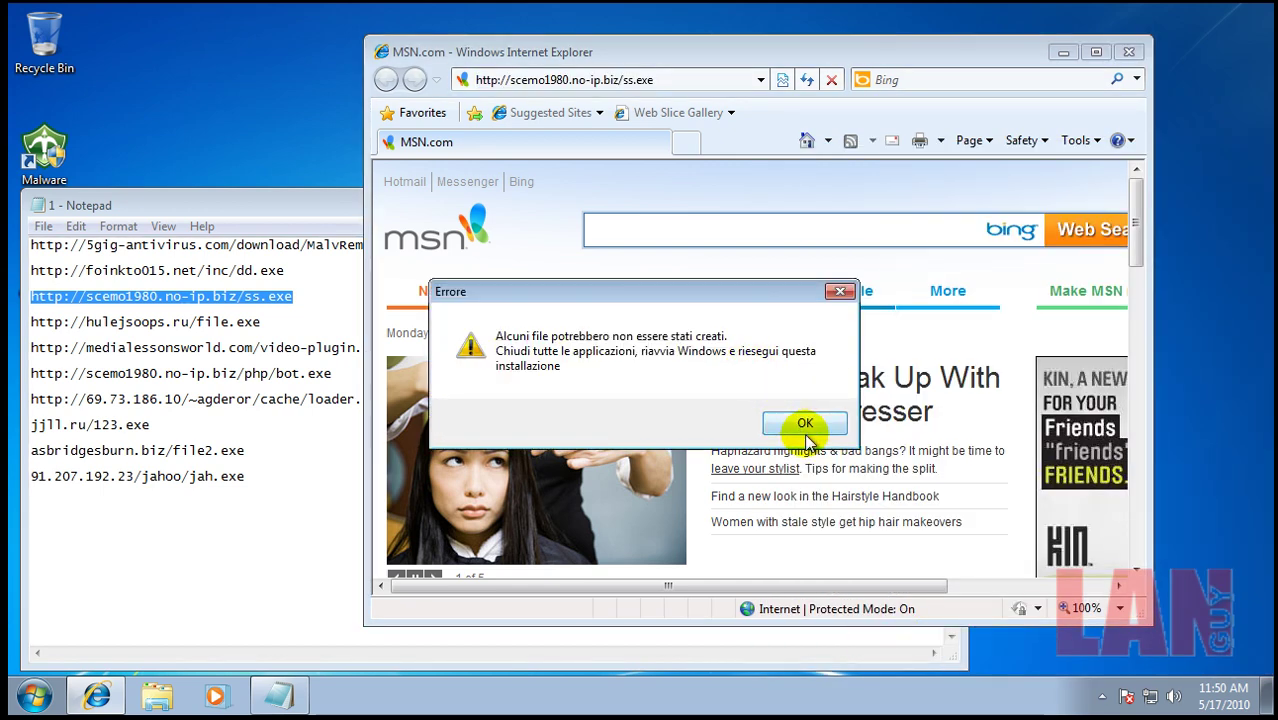
# Step: Dismiss the installer's error message and select the hulejsoops.ru/file.exe line in Notepad
pyautogui.click(806, 421)
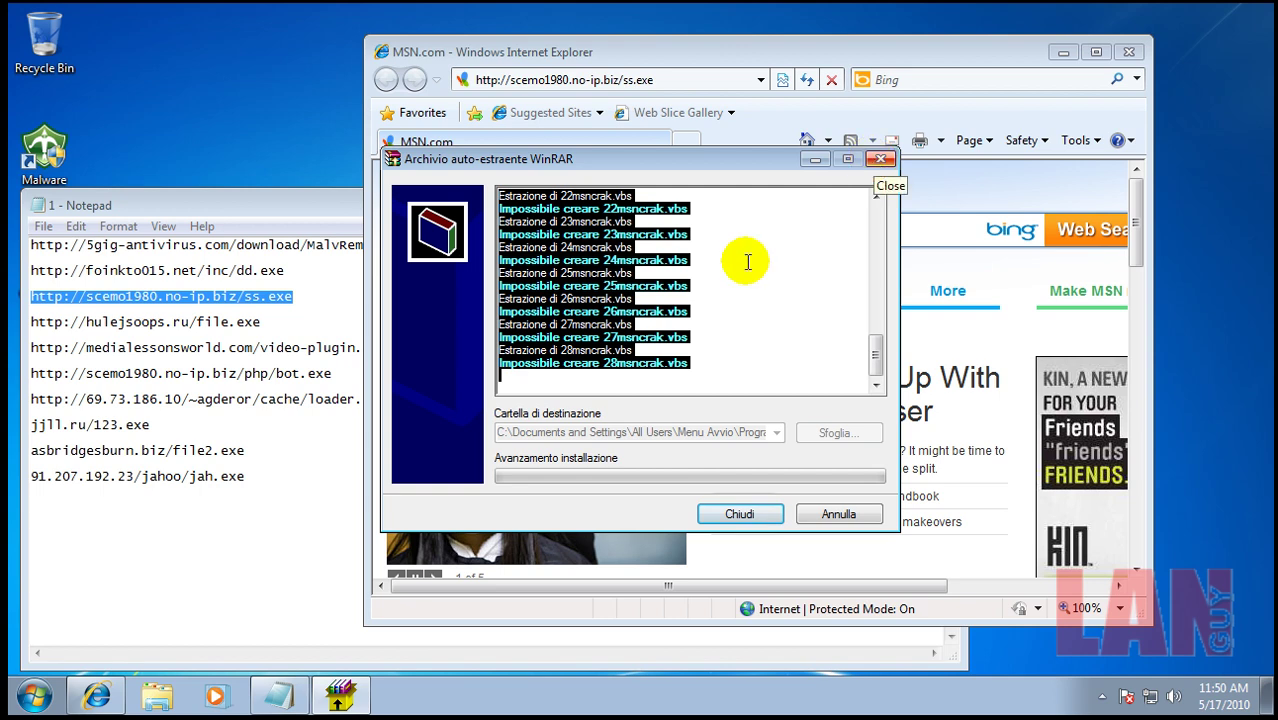
pyautogui.moveTo(874, 348)
pyautogui.mouseDown()
pyautogui.moveTo(874, 220)
pyautogui.moveTo(858, 360)
pyautogui.moveTo(870, 371)
pyautogui.mouseUp()
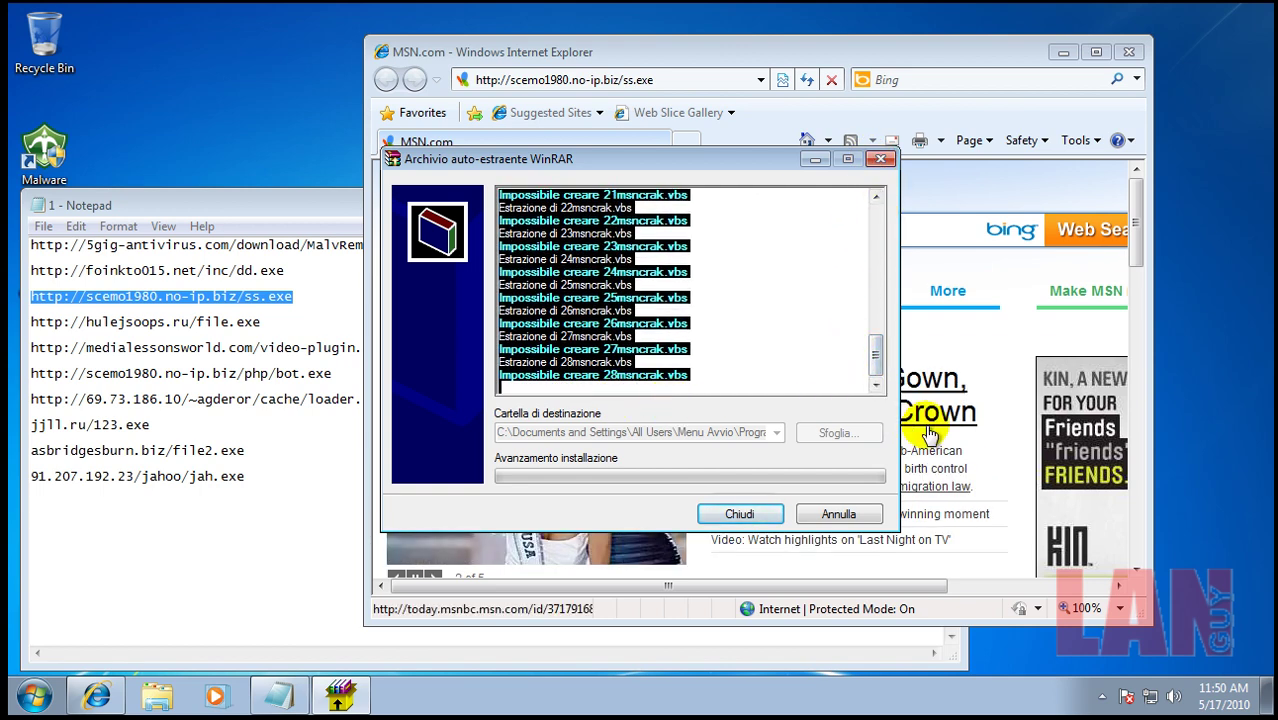
pyautogui.click(879, 159)
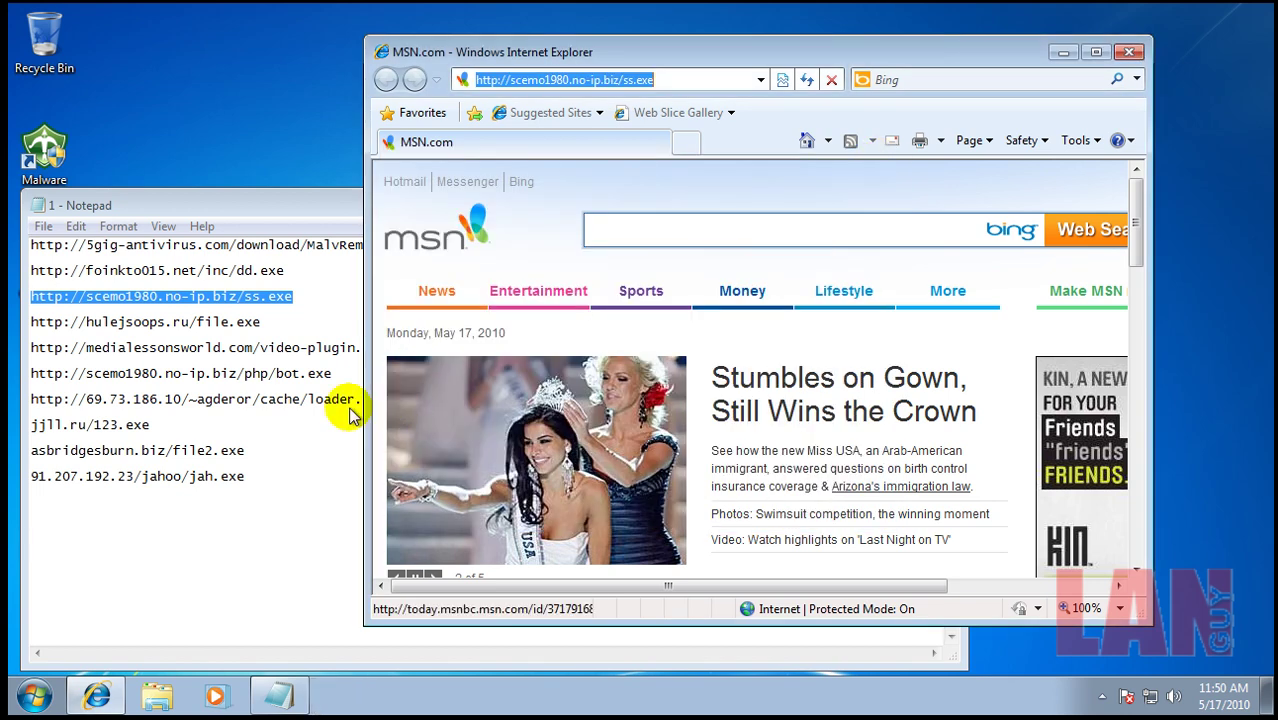
pyautogui.click(70, 334)
pyautogui.keyDown('shift'); pyautogui.click(36, 321); pyautogui.keyUp('shift')
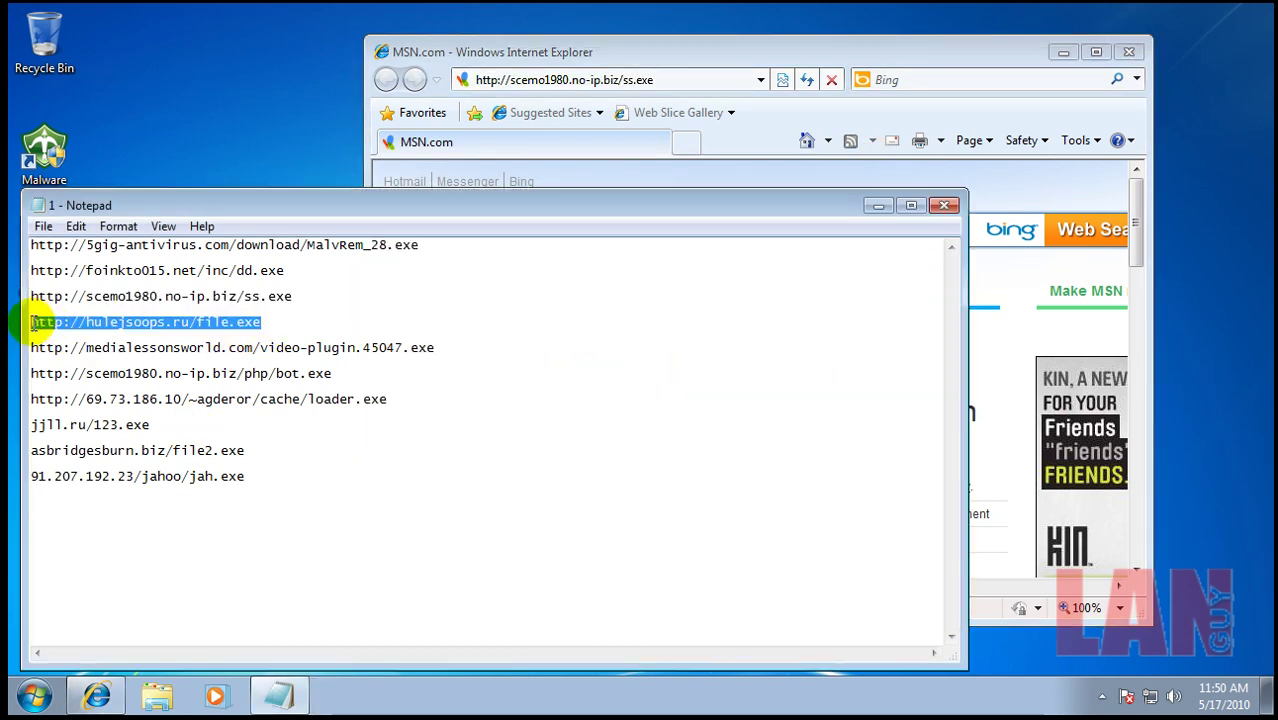
pyautogui.keyDown('shift'); pyautogui.click(31, 322); pyautogui.keyUp('shift')
# Step: Copy the hulejsoops.ru/file.exe address and return to Internet Explorer's address bar
pyautogui.rightClick(32, 322)
pyautogui.click(88, 381)
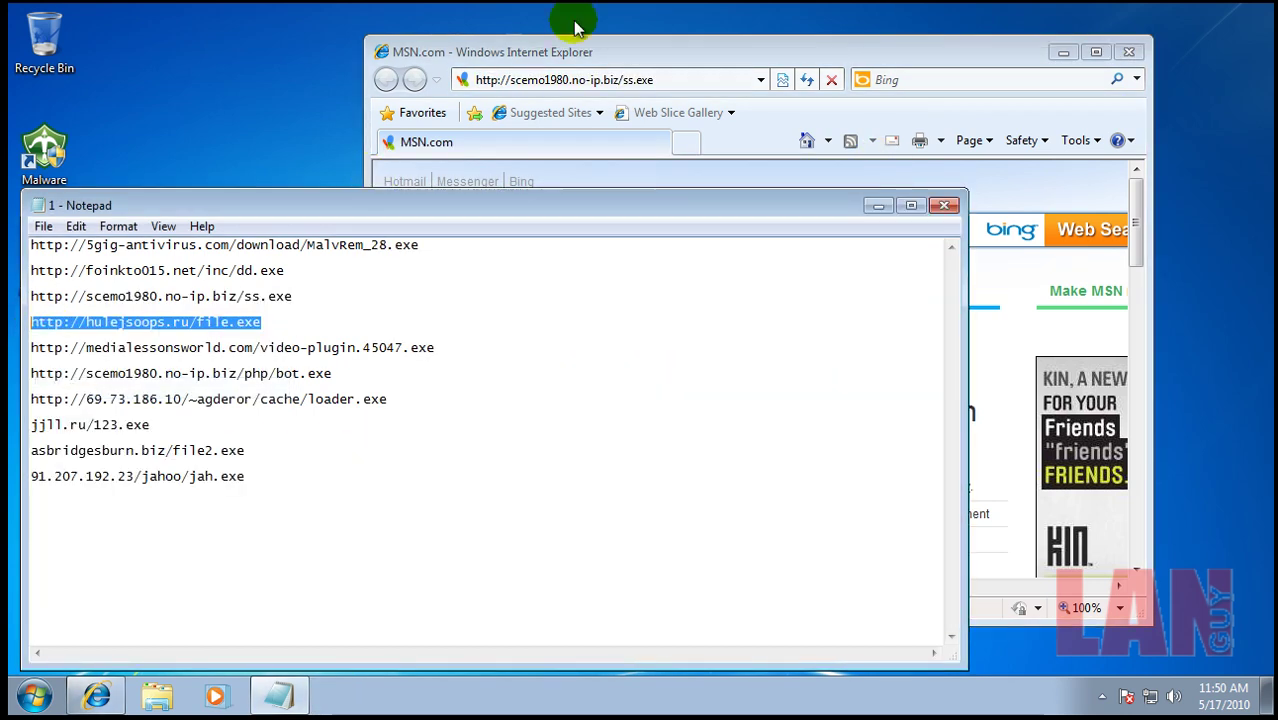
pyautogui.click(625, 80)
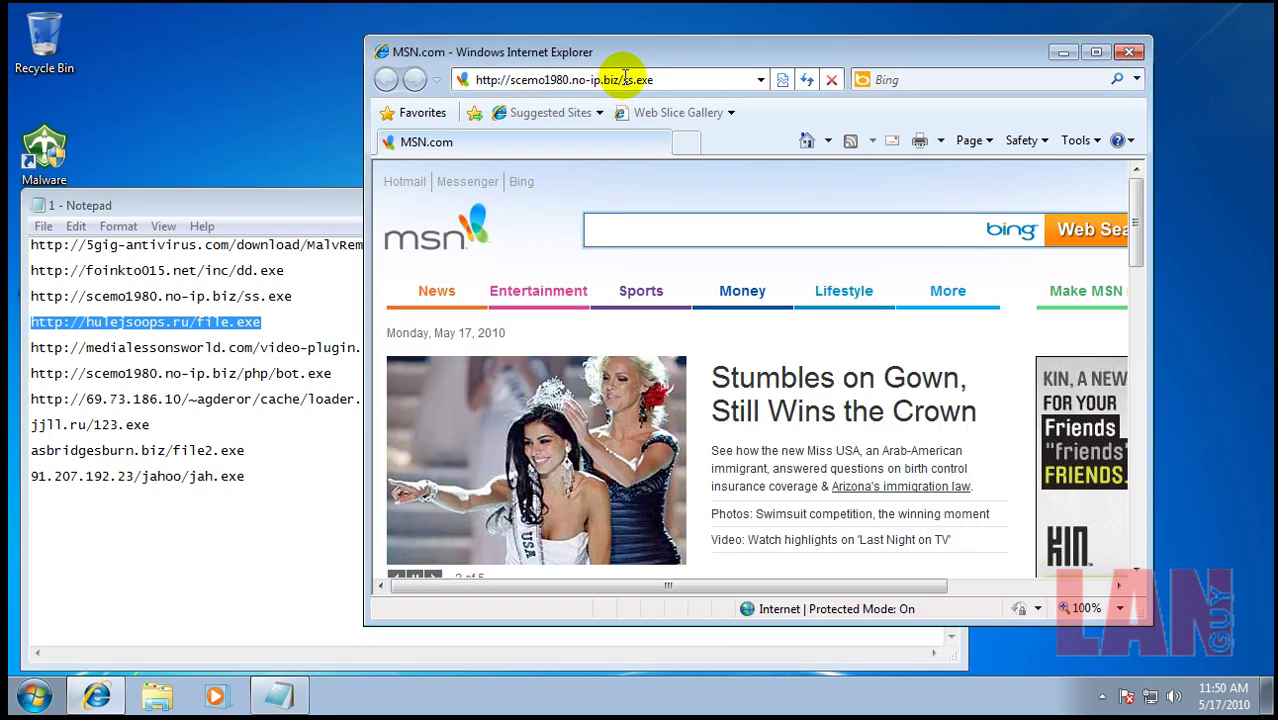
pyautogui.rightClick(625, 80)
pyautogui.press('Escape')
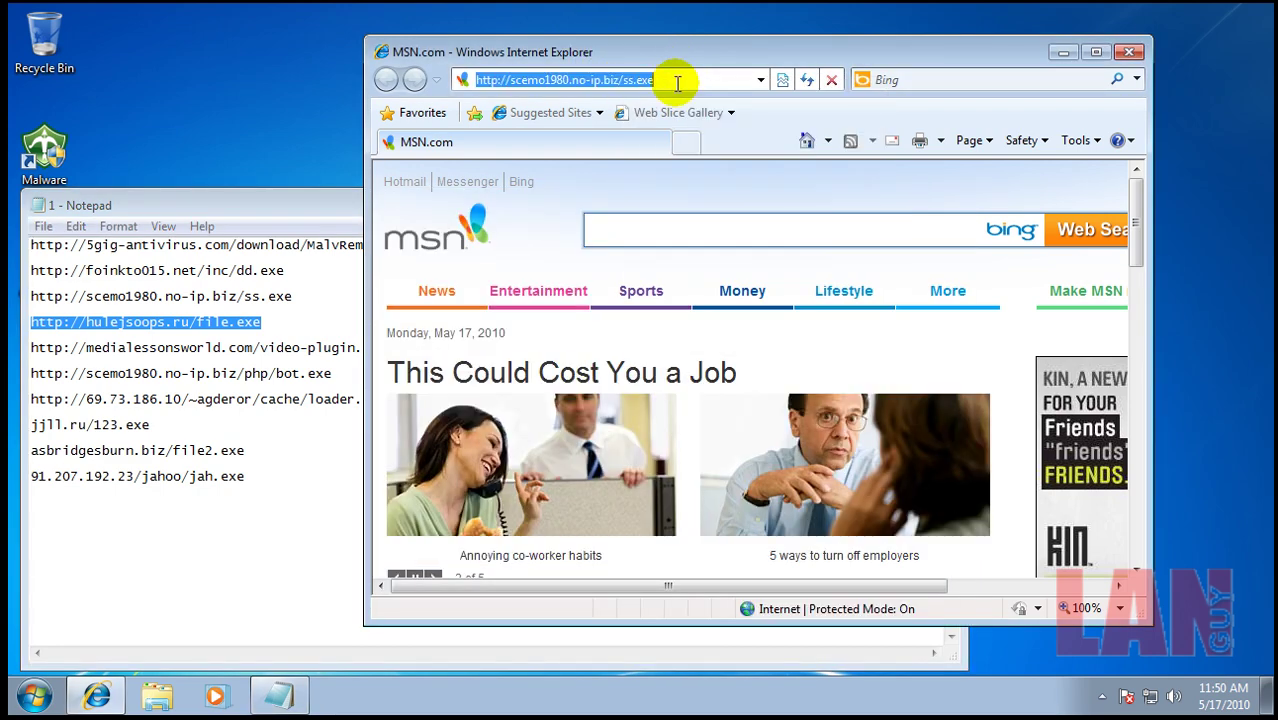
# Step: Load hulejsoops.ru/file.exe in Internet Explorer, run the download despite warnings, and permit the process alerts
pyautogui.press('Return')
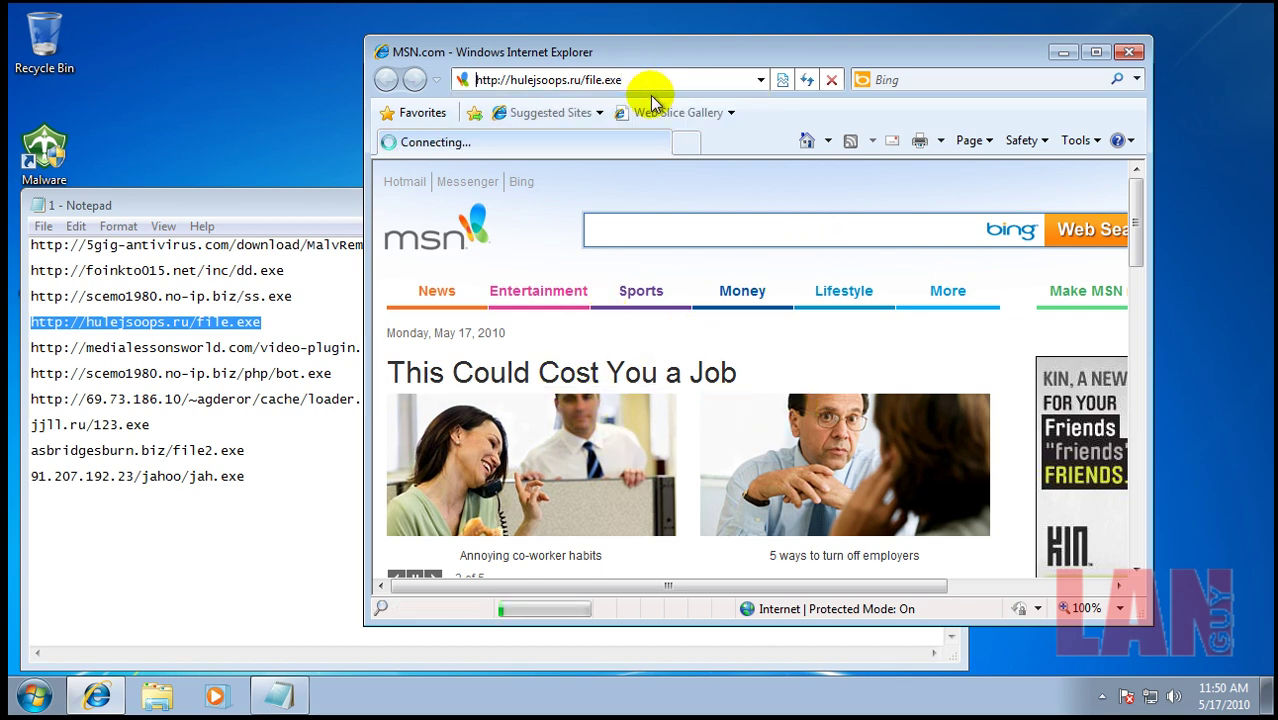
pyautogui.click(636, 358)
pyautogui.click(676, 338)
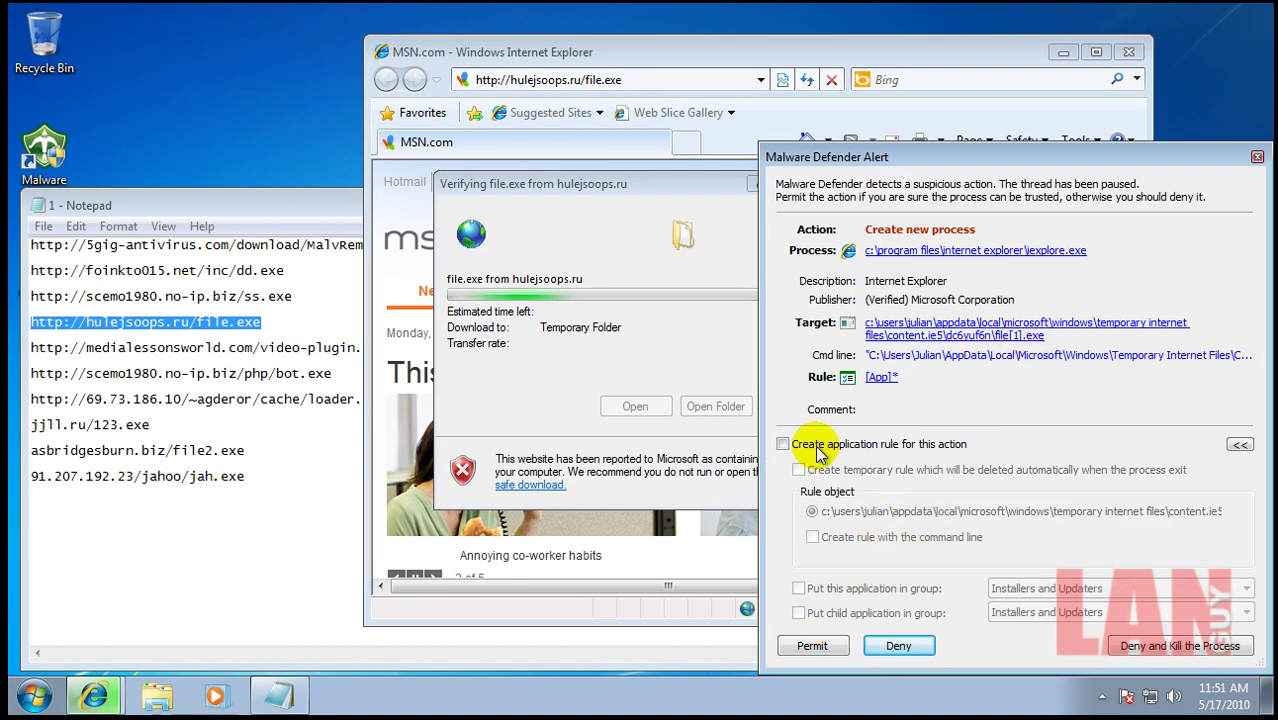
pyautogui.click(813, 646)
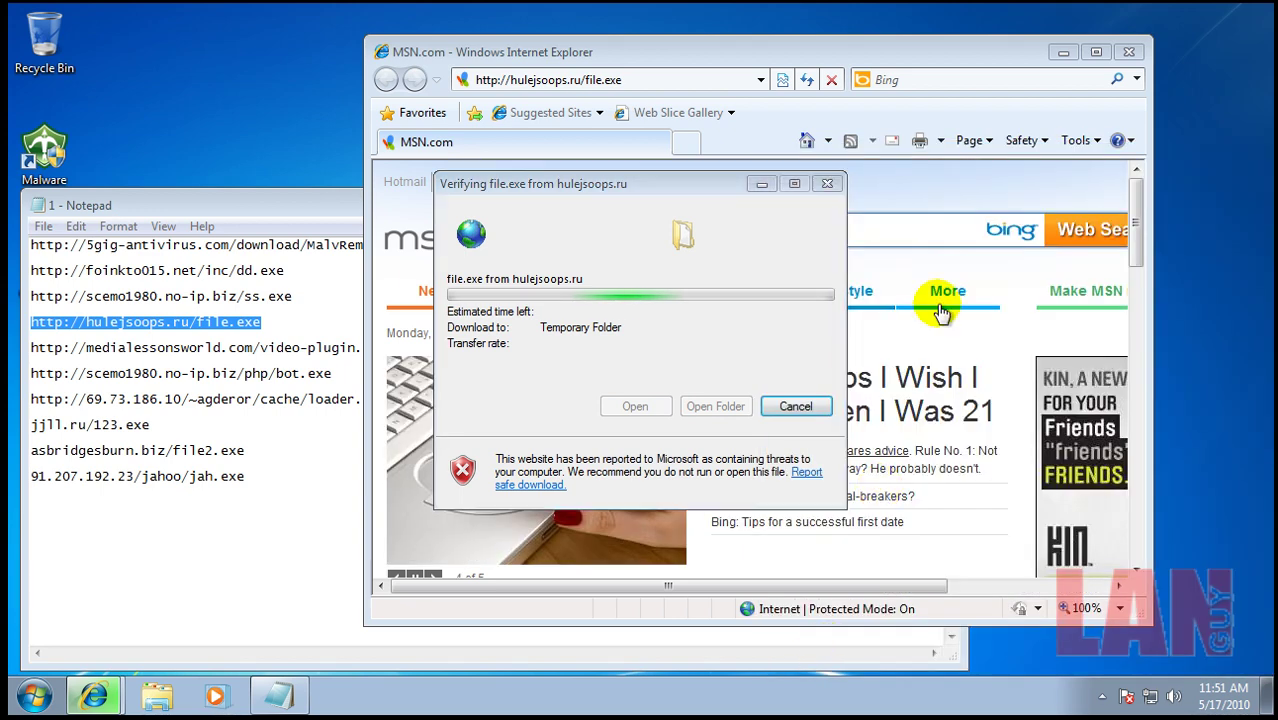
pyautogui.click(700, 350)
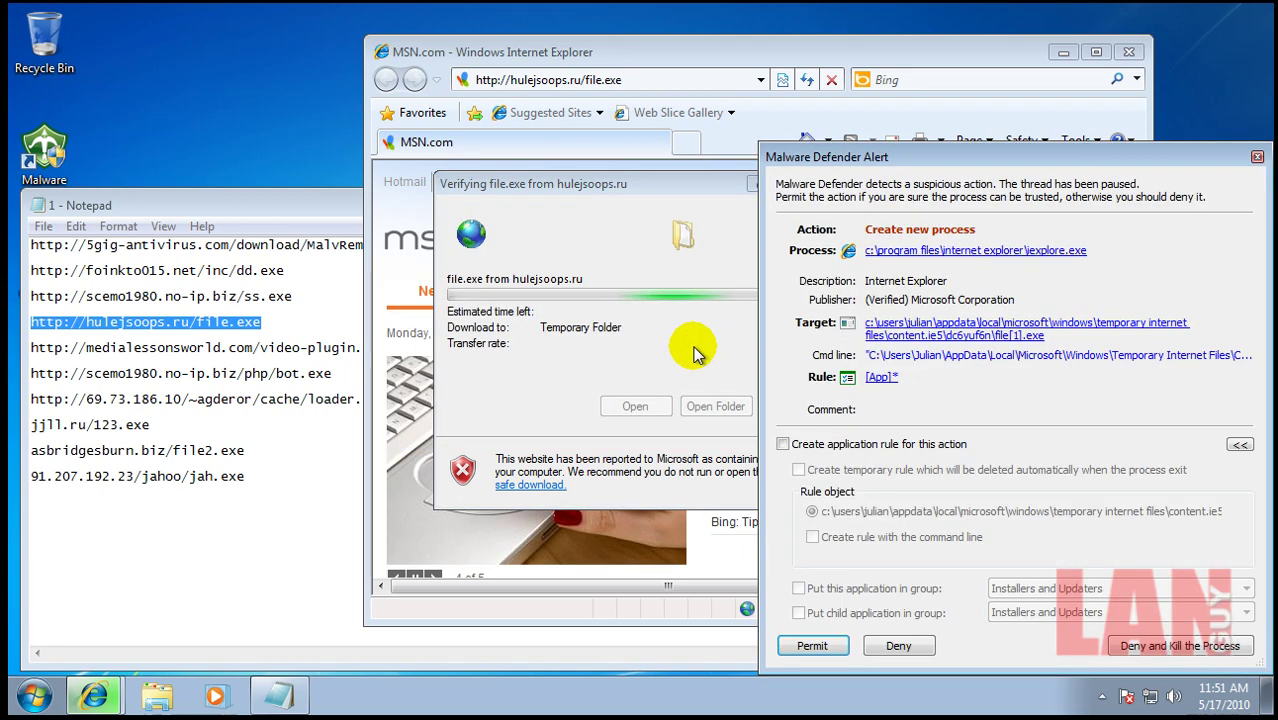
pyautogui.click(837, 650)
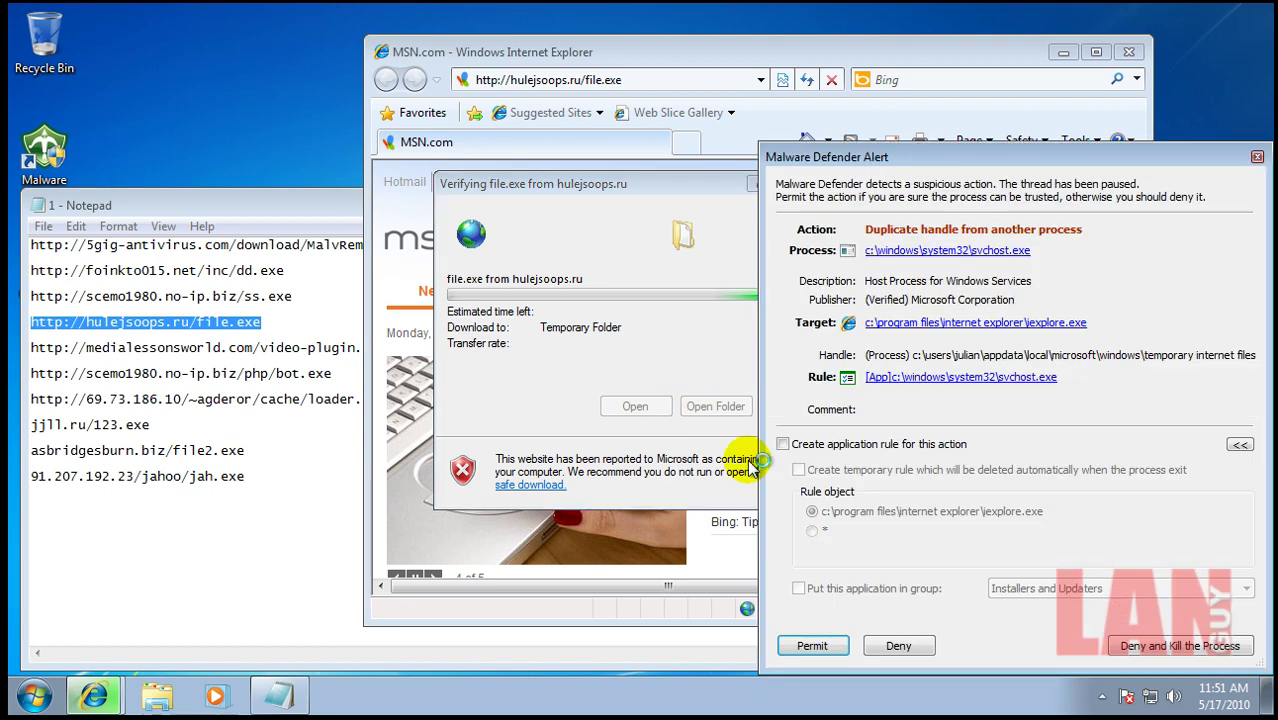
pyautogui.click(815, 647)
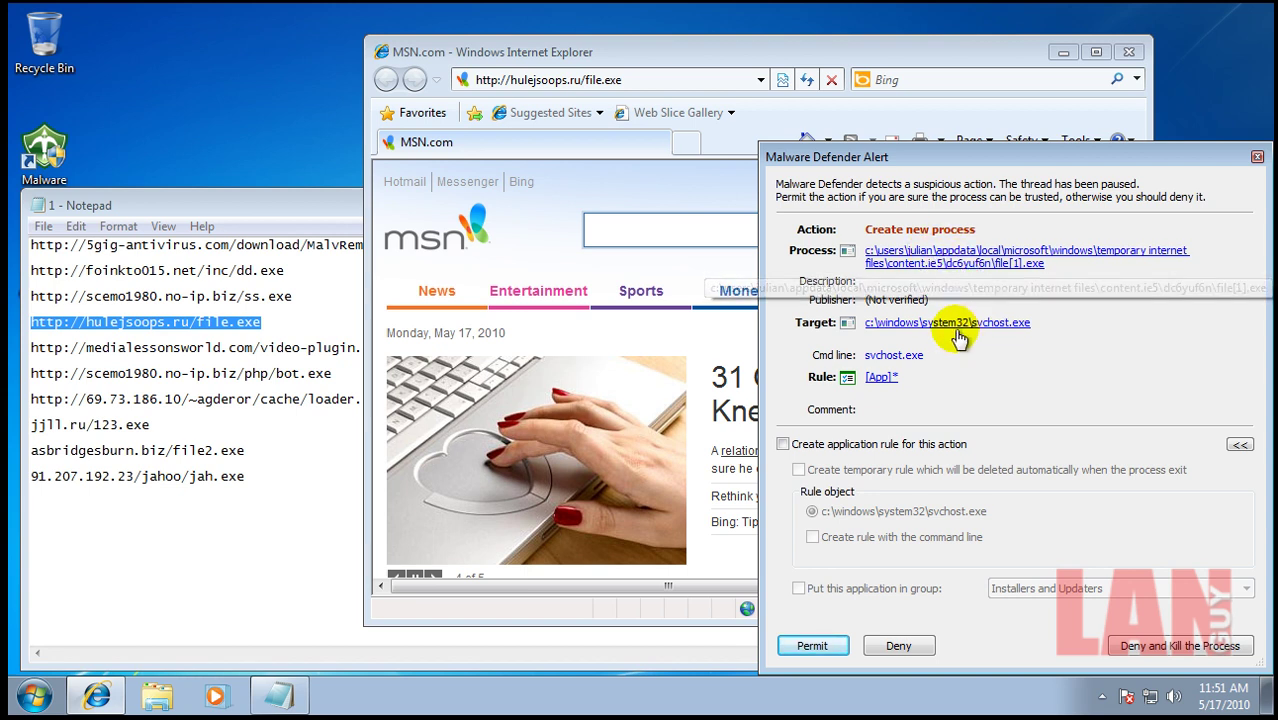
# Step: Permit the alert with a rule filed under Blocked Applications, then close the Notepad link list
pyautogui.click(783, 445)
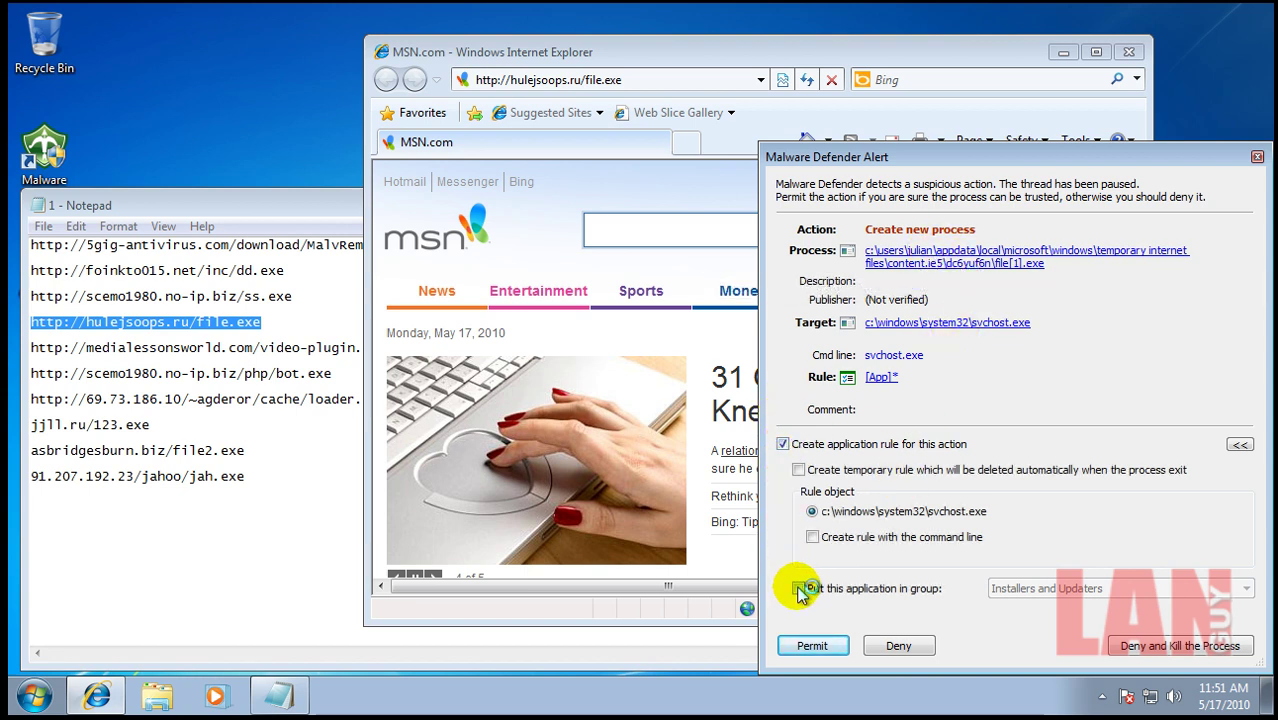
pyautogui.click(800, 590)
pyautogui.click(1010, 590)
pyautogui.click(1042, 645)
pyautogui.click(812, 646)
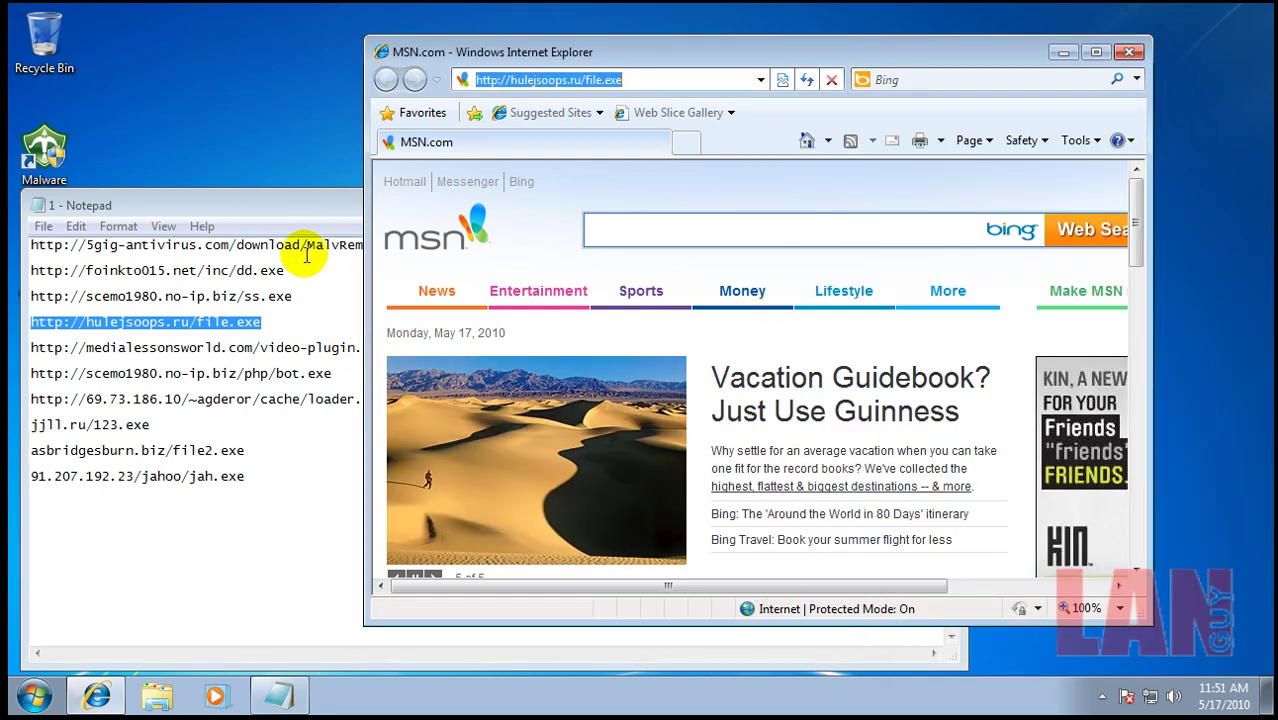
pyautogui.click(300, 207)
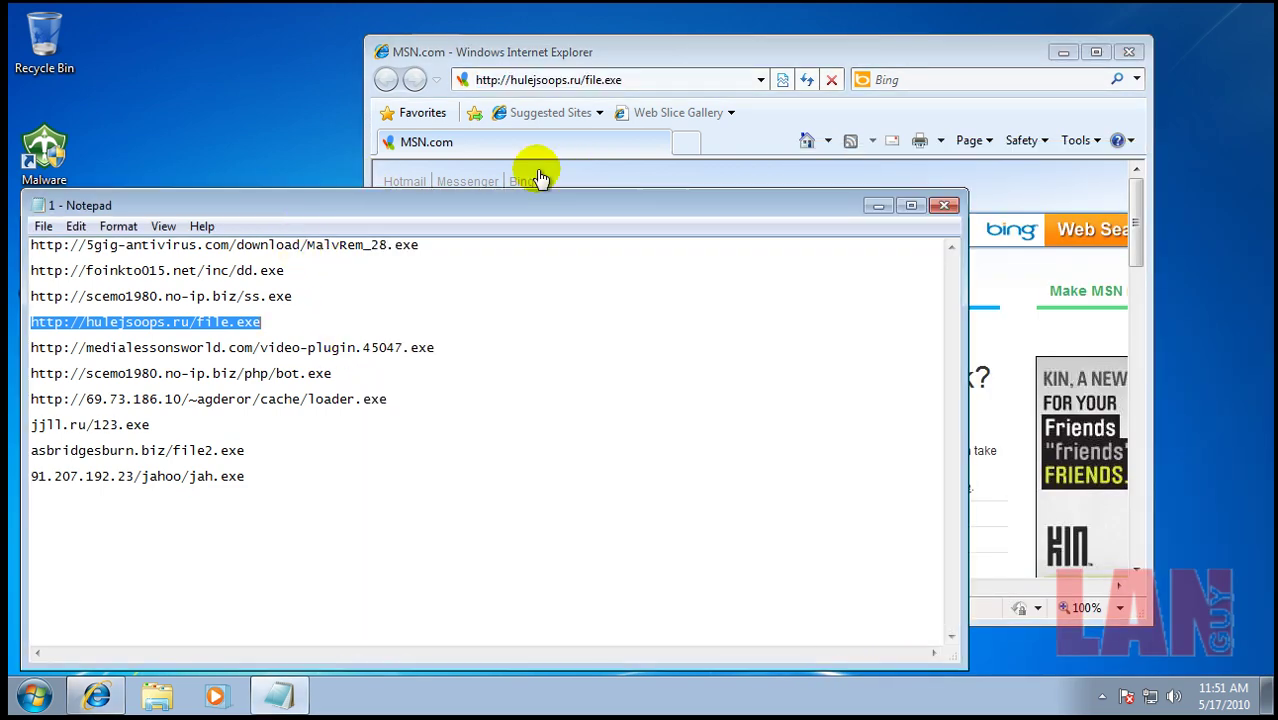
pyautogui.click(943, 206)
# Step: Launch Task Manager from the taskbar and permit its repeated messages to Internet Explorer
pyautogui.rightClick(478, 690)
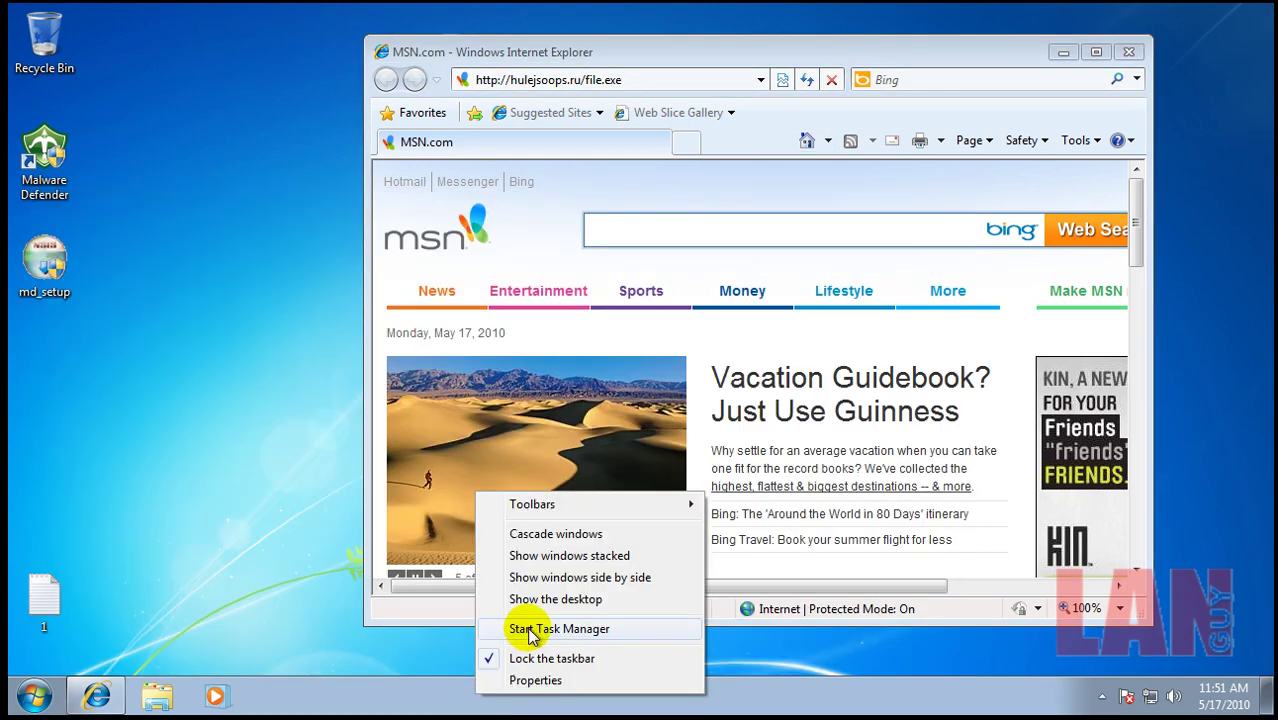
pyautogui.click(530, 632)
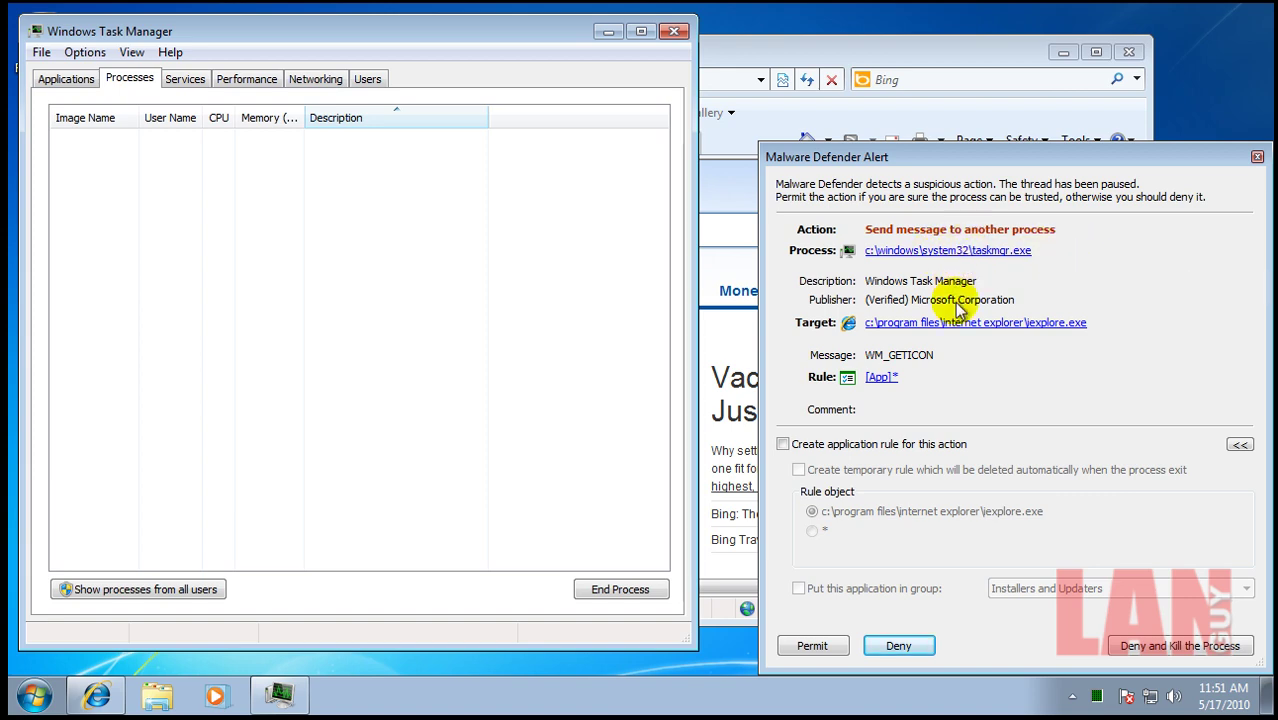
pyautogui.click(827, 647)
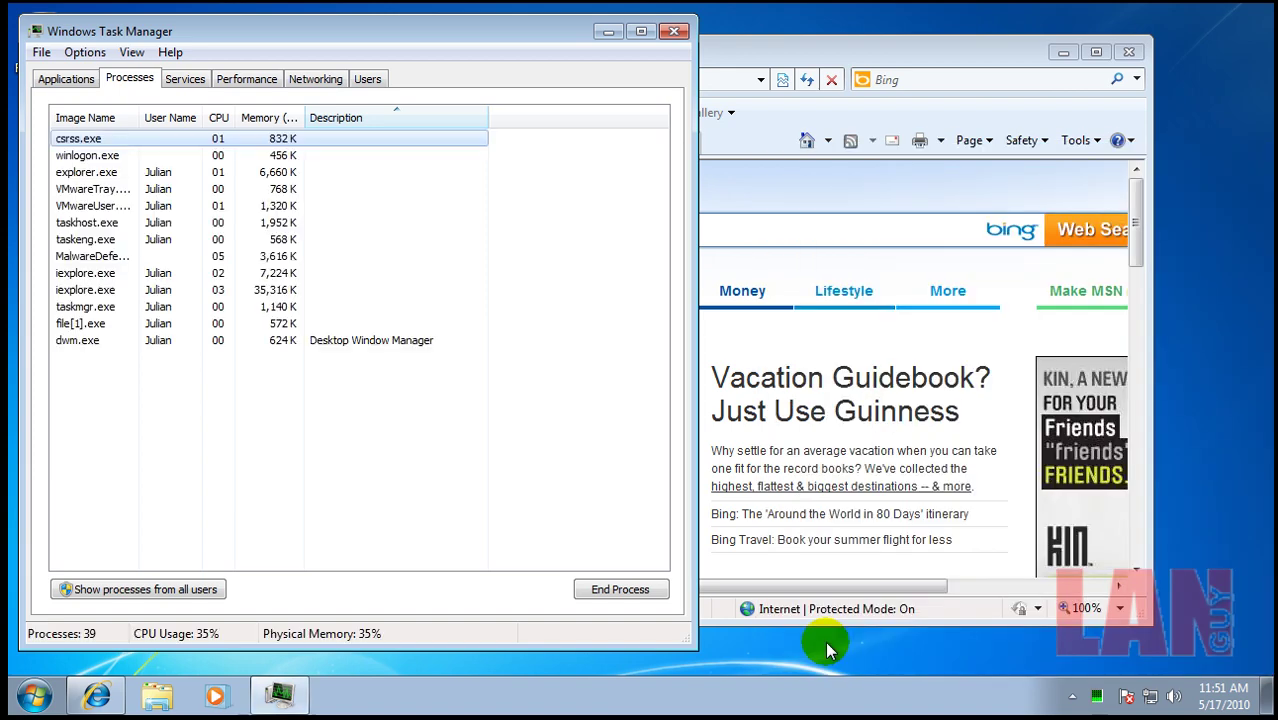
pyautogui.click(826, 646)
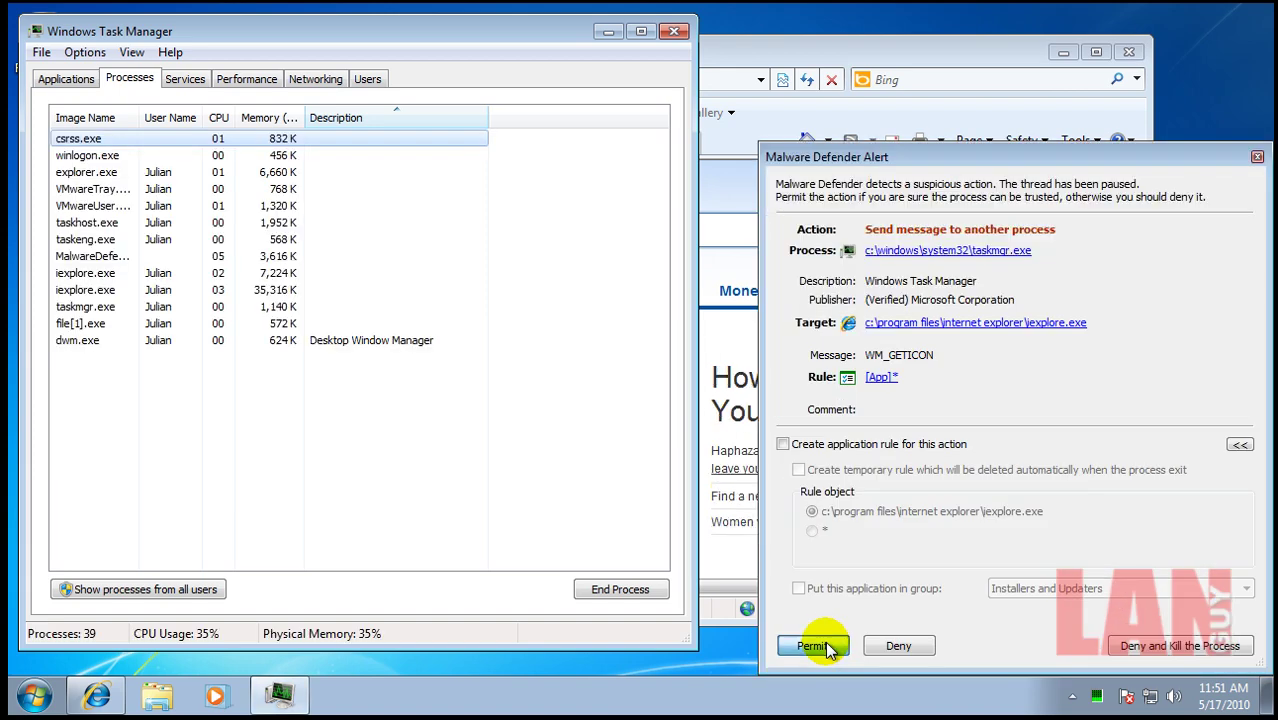
pyautogui.click(826, 646)
pyautogui.click(826, 646)
pyautogui.click(825, 646)
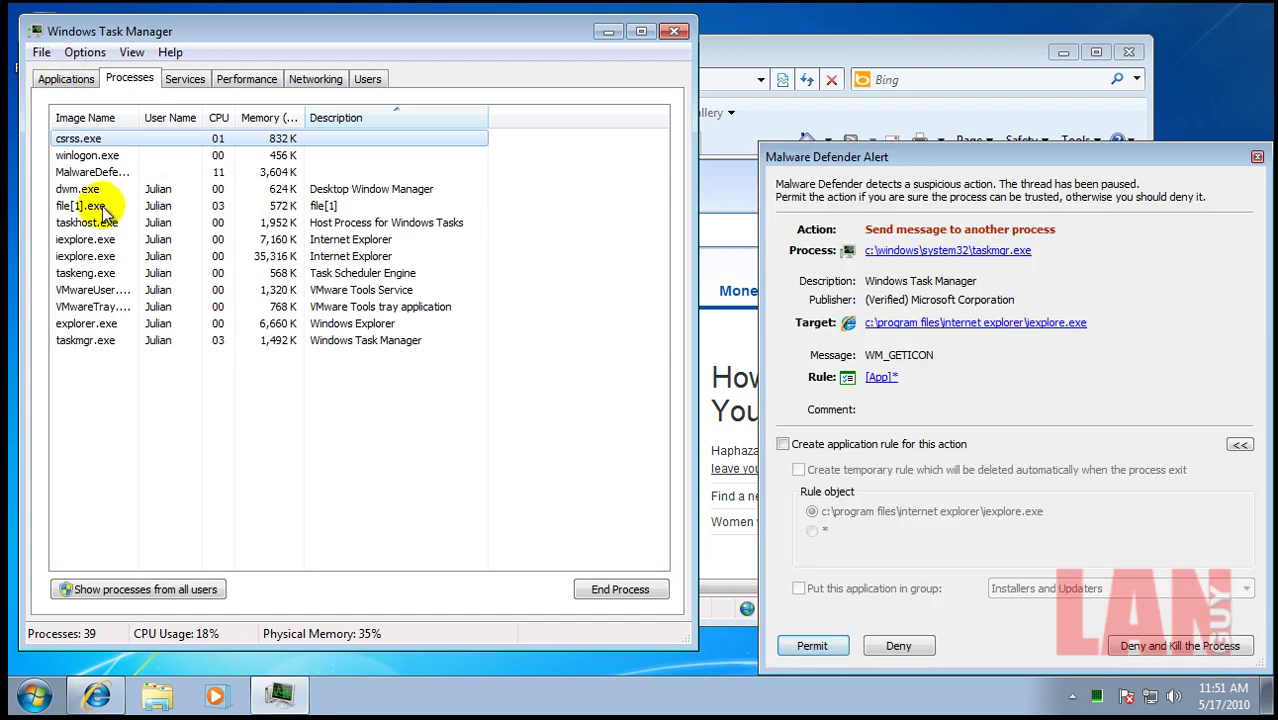
pyautogui.click(816, 647)
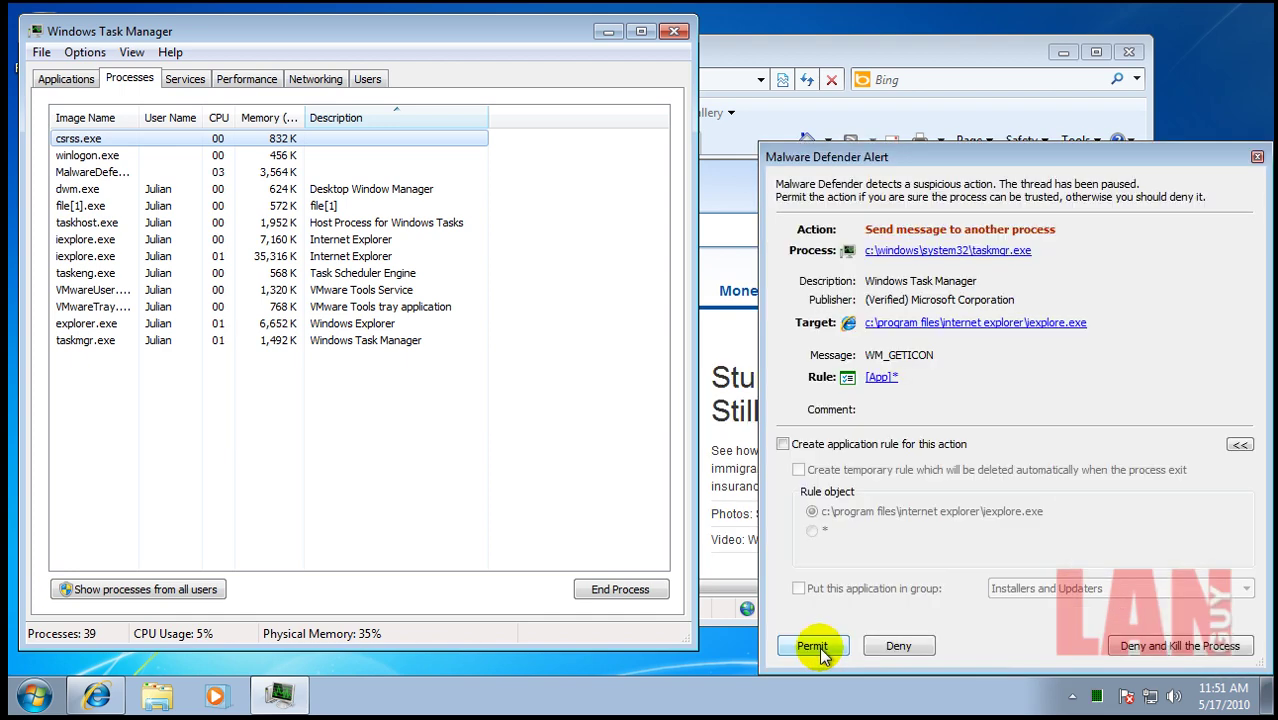
pyautogui.click(819, 650)
pyautogui.click(817, 645)
pyautogui.click(817, 645)
pyautogui.click(817, 645)
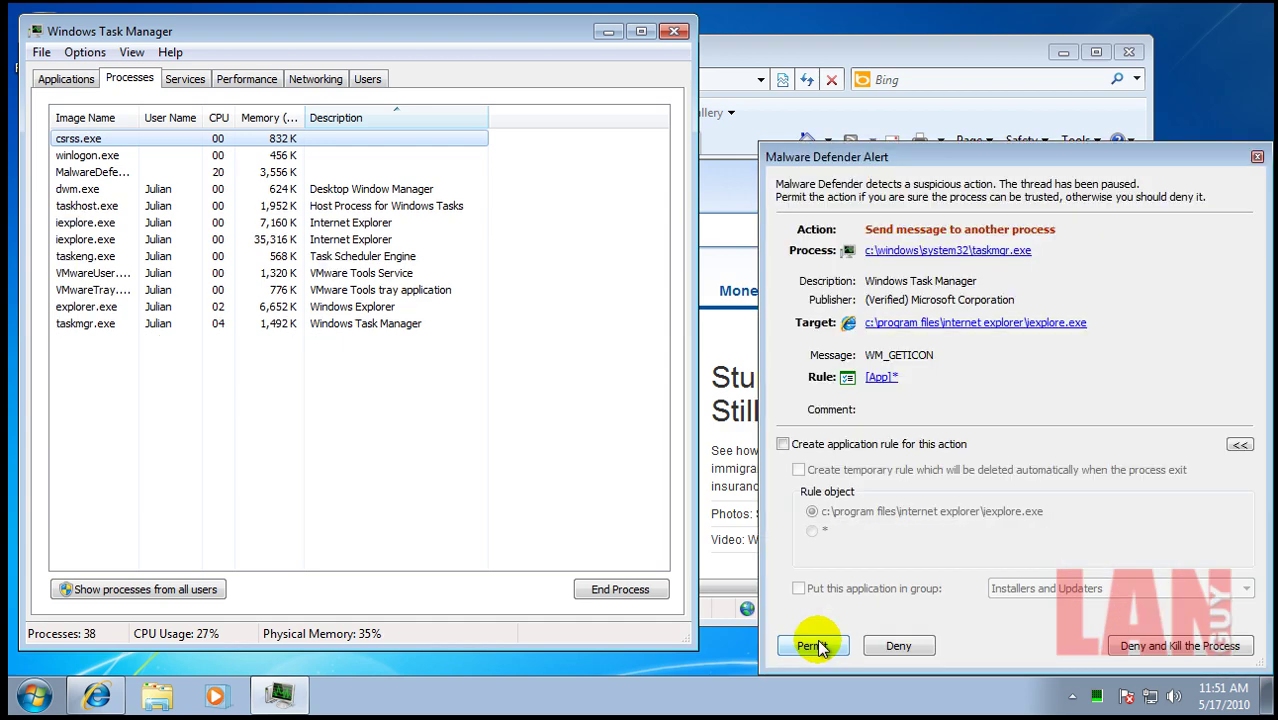
pyautogui.click(817, 645)
pyautogui.click(817, 645)
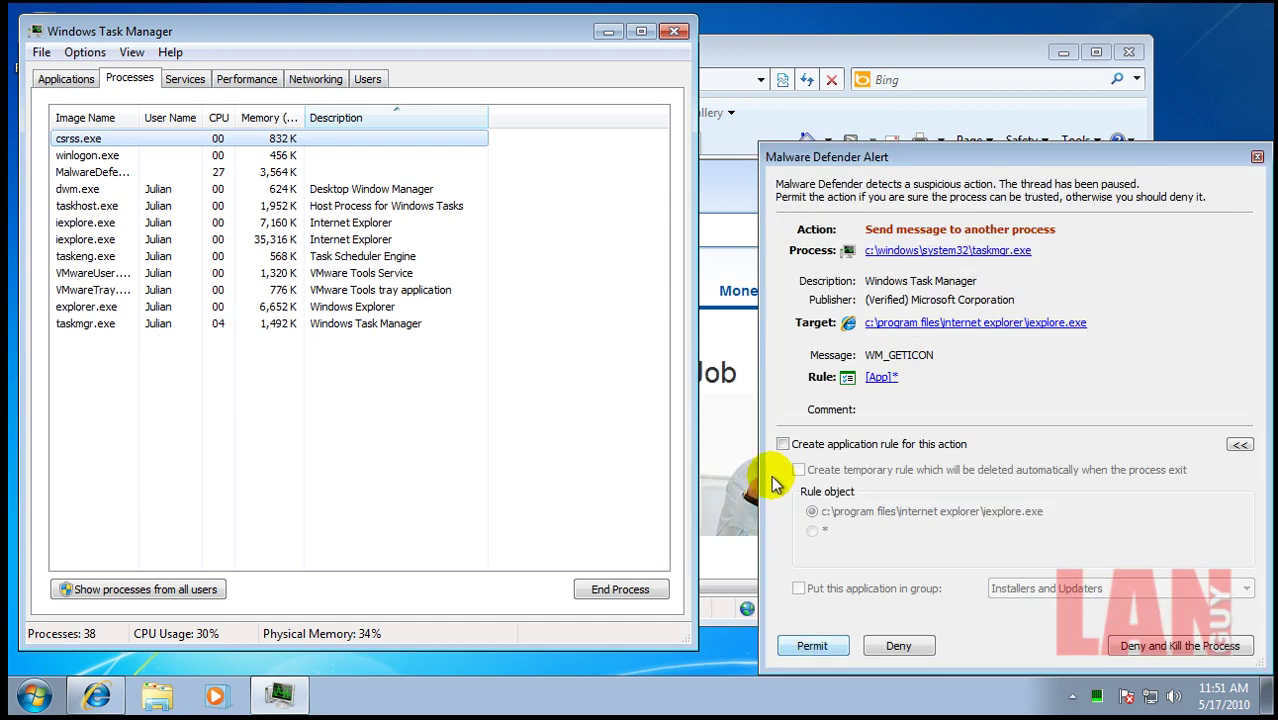
# Step: Permit Task Manager's message with a rule placing it in the Trusted Applications group
pyautogui.click(784, 447)
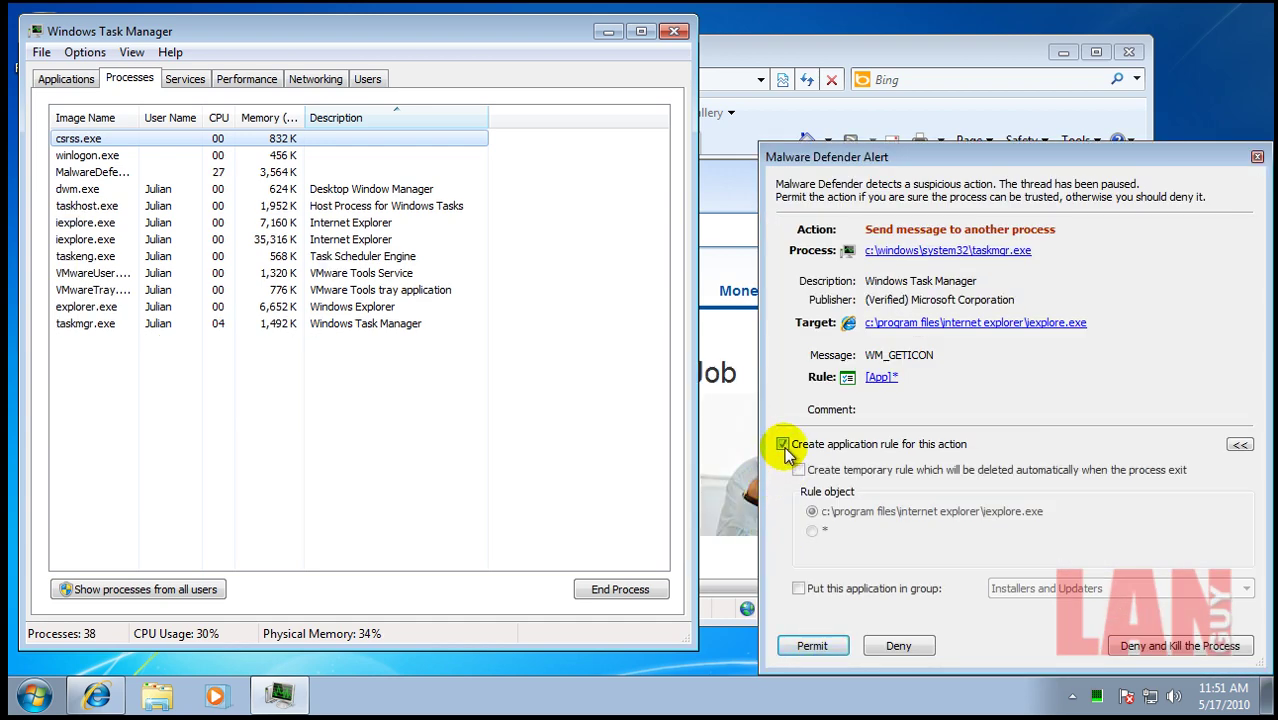
pyautogui.click(920, 590)
pyautogui.click(1098, 588)
pyautogui.click(1084, 606)
pyautogui.click(834, 655)
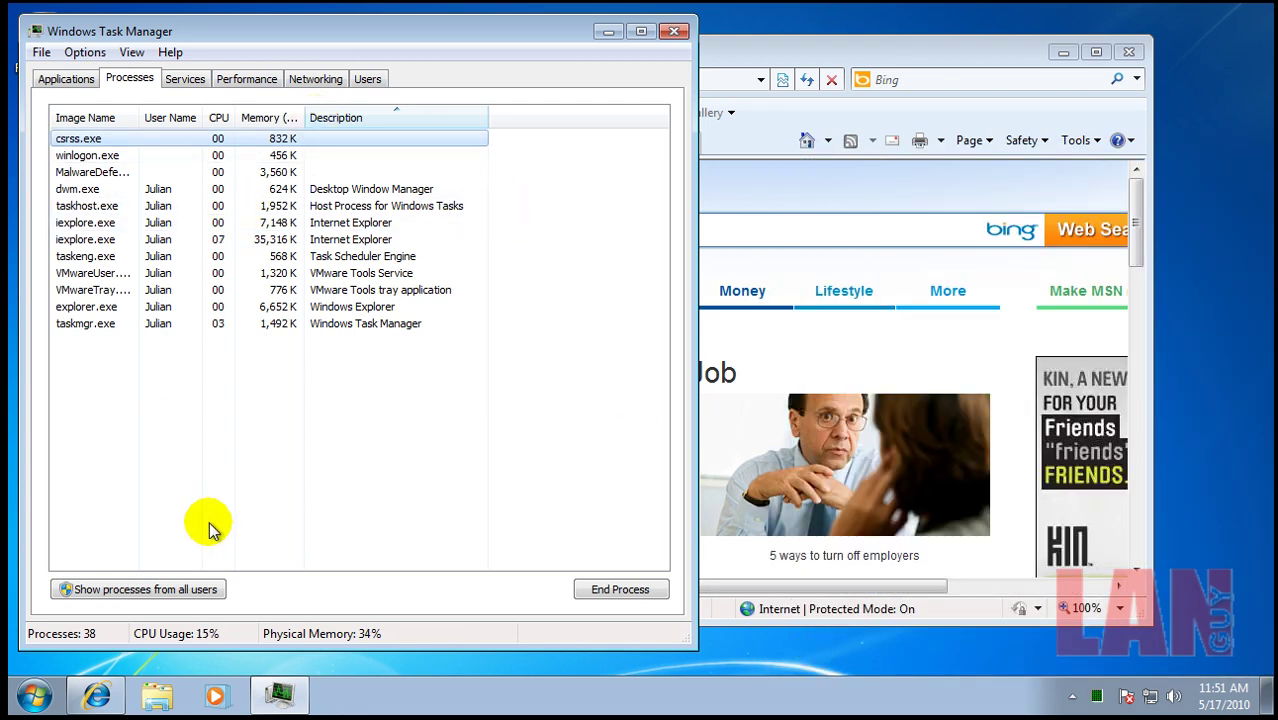
# Step: Show processes from all users, then close Task Manager
pyautogui.click(218, 590)
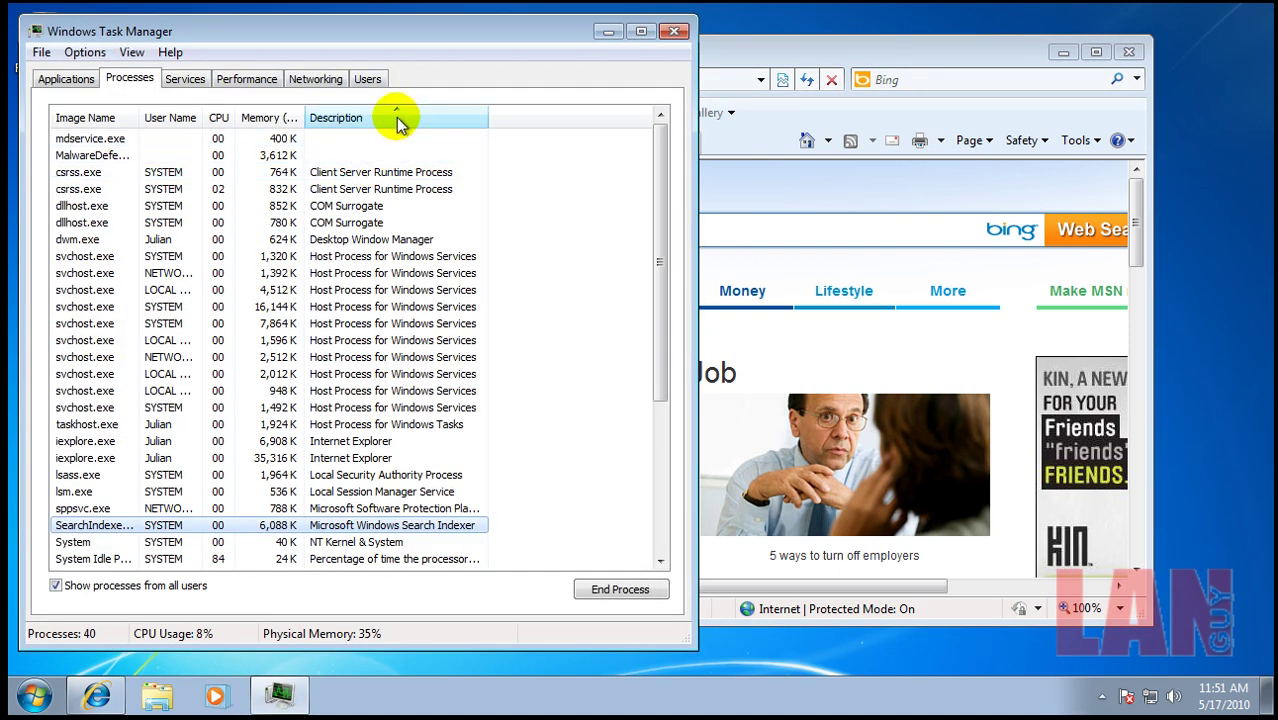
pyautogui.moveTo(666, 177); pyautogui.dragTo(648, 345)
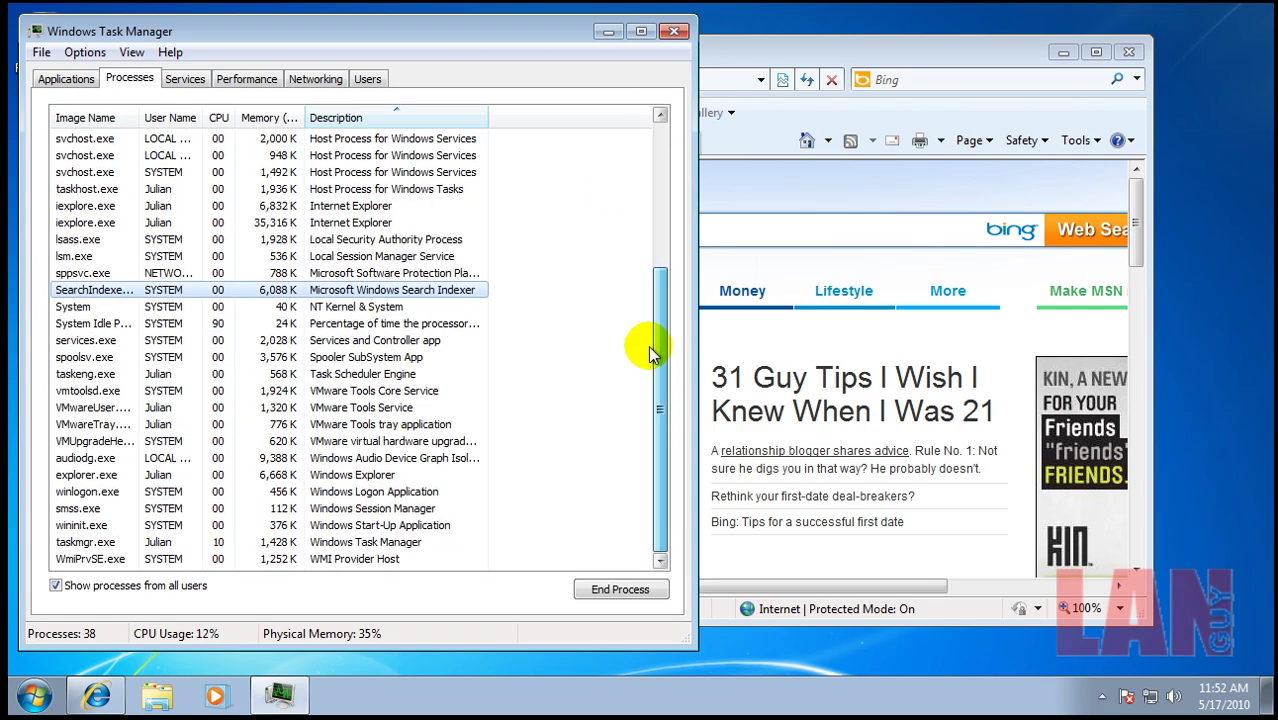
pyautogui.click(678, 31)
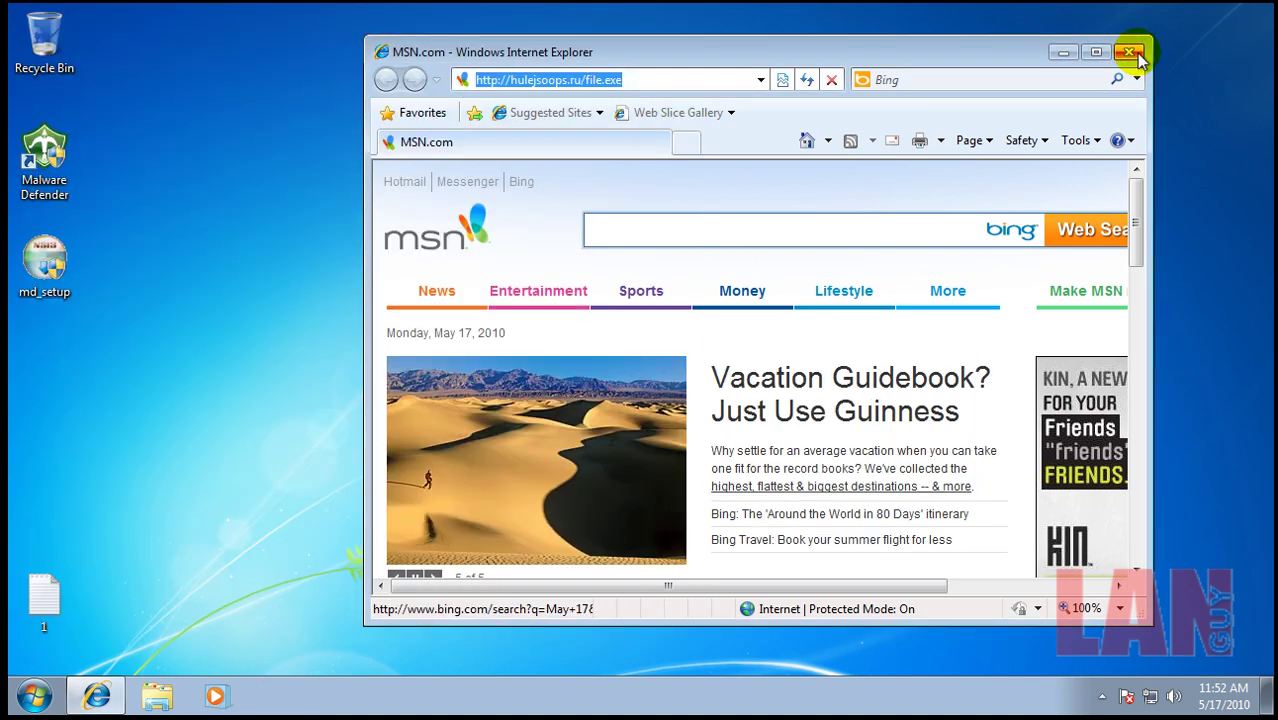
# Step: Close the browser, dismiss the scan-complete notice, and widen result columns to read B28C.tmp's Temp path
pyautogui.click(1132, 54)
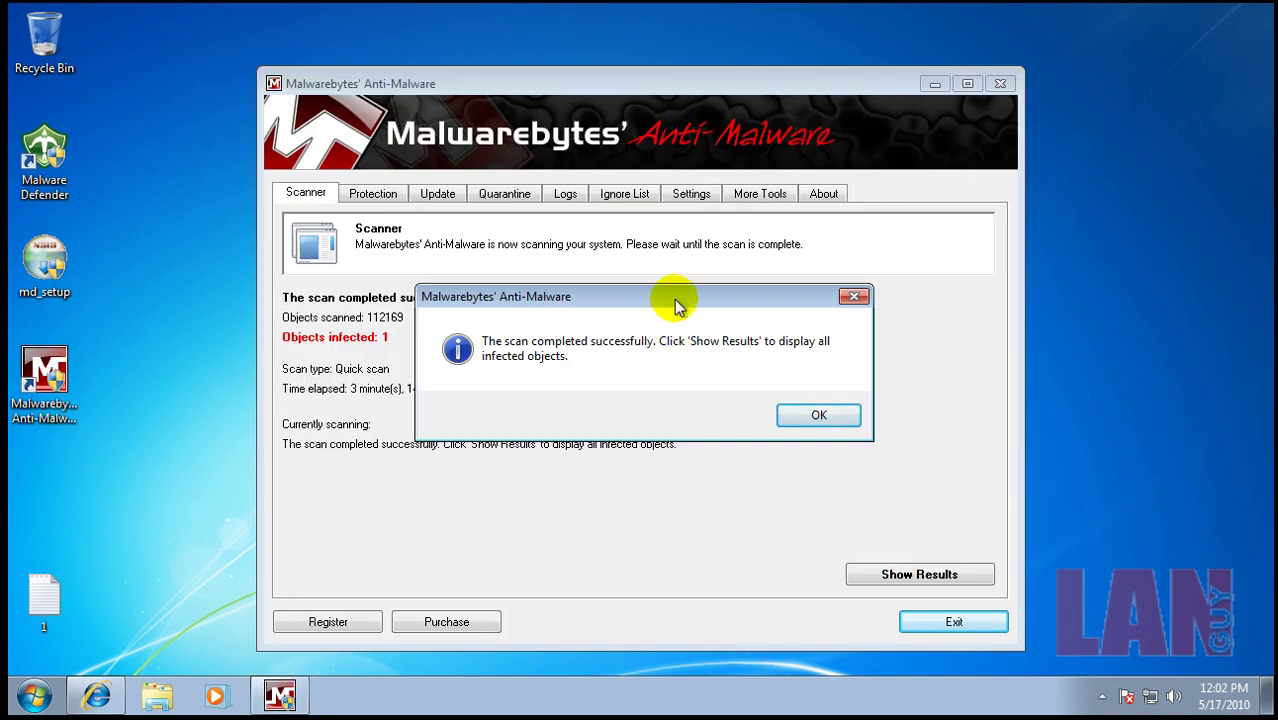
pyautogui.click(825, 424)
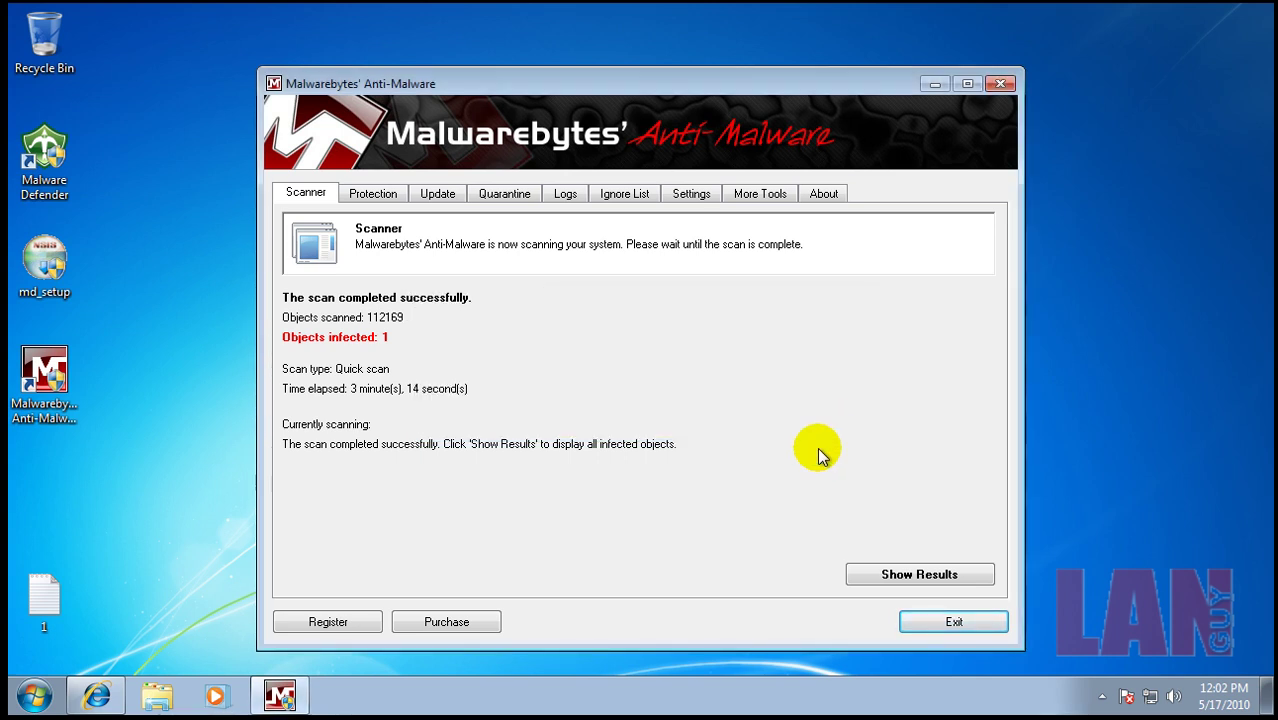
pyautogui.click(867, 572)
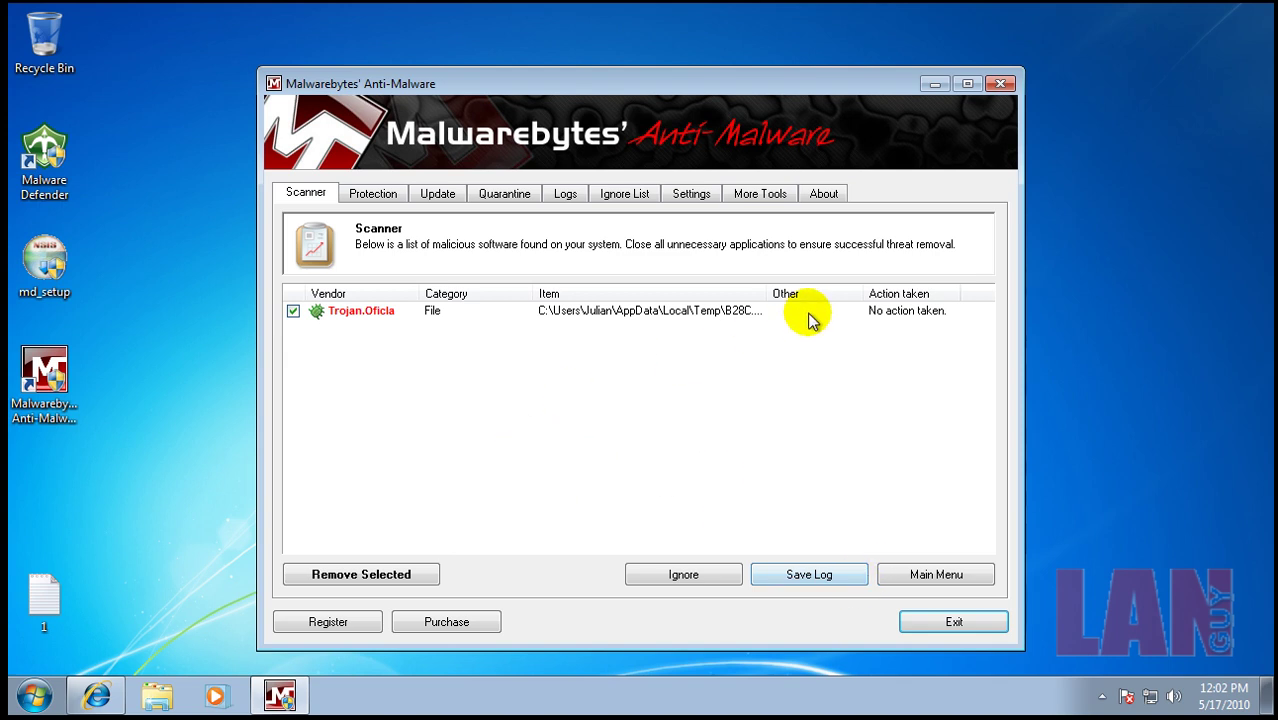
pyautogui.moveTo(765, 292); pyautogui.dragTo(807, 290)
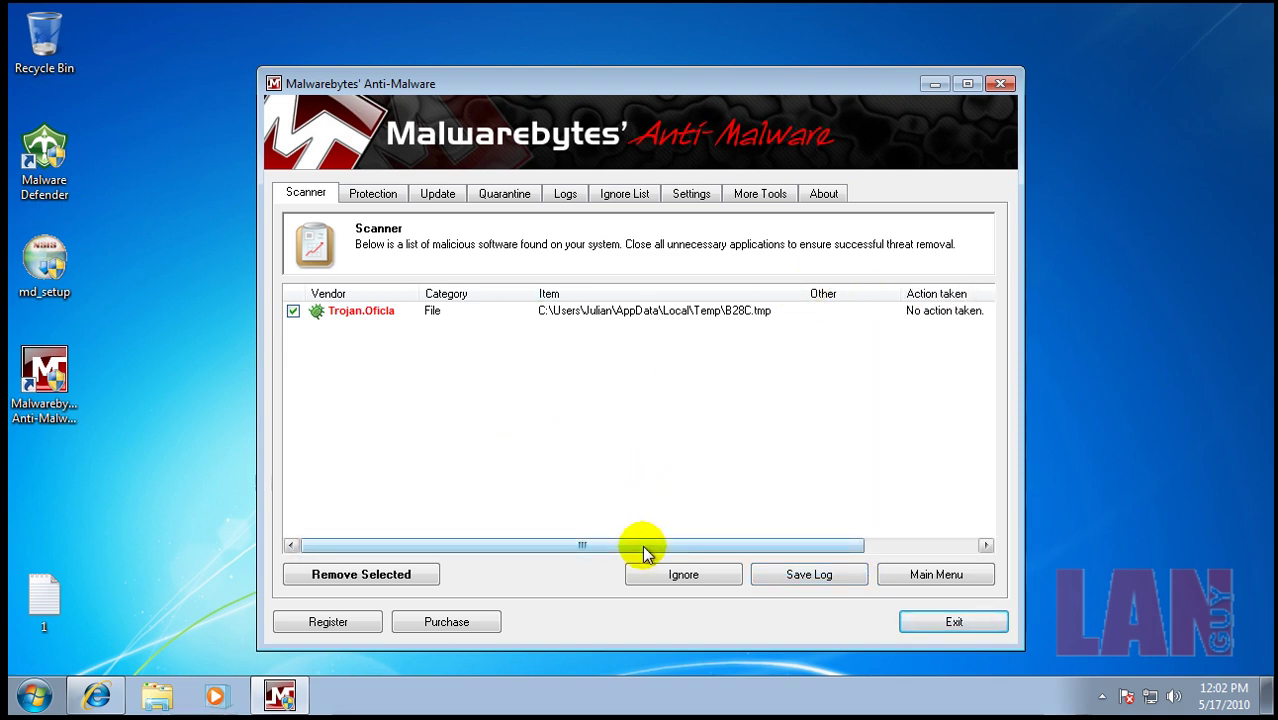
pyautogui.moveTo(642, 546); pyautogui.dragTo(513, 553)
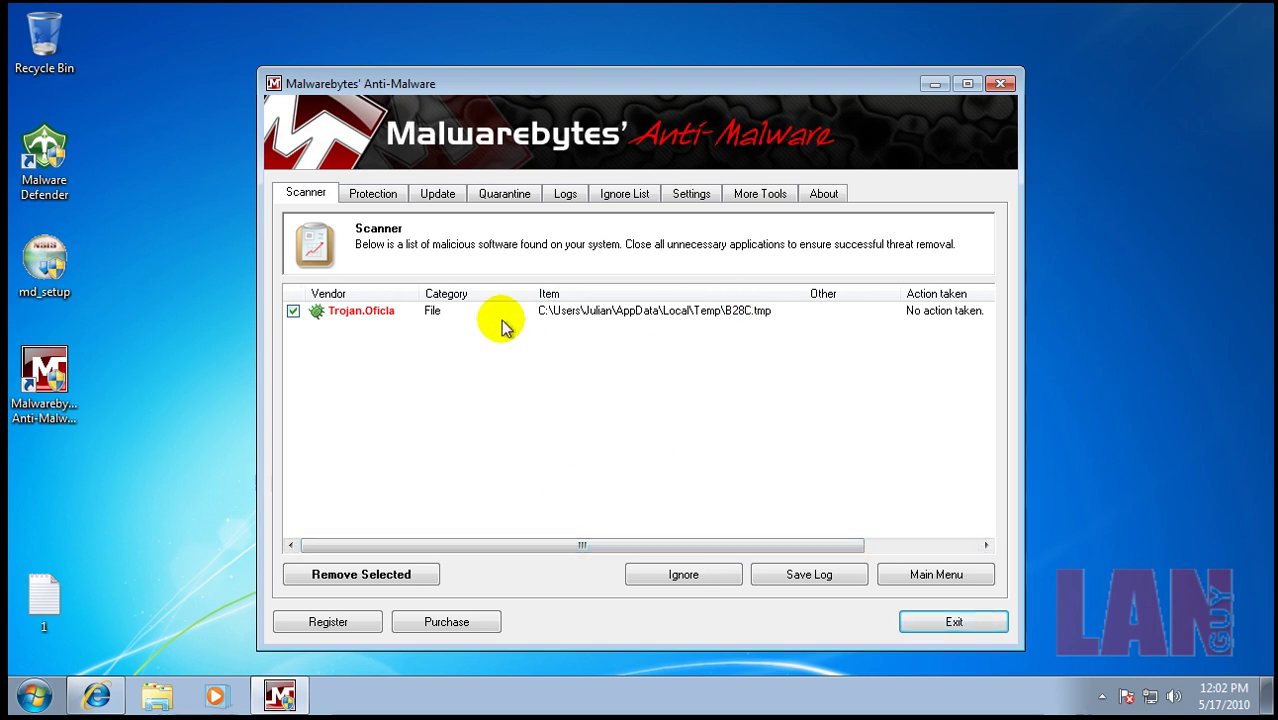
pyautogui.moveTo(419, 292); pyautogui.dragTo(424, 293)
pyautogui.rightClick(590, 699)
pyautogui.click(645, 648)
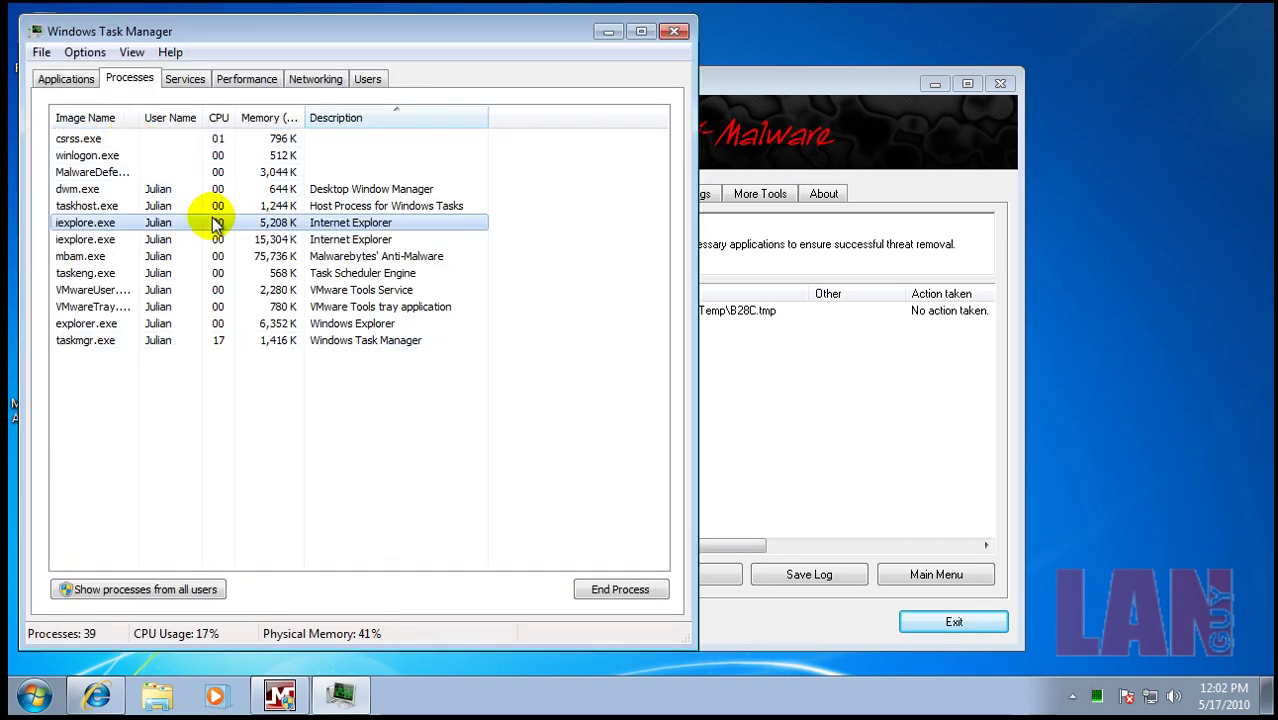
pyautogui.click(118, 589)
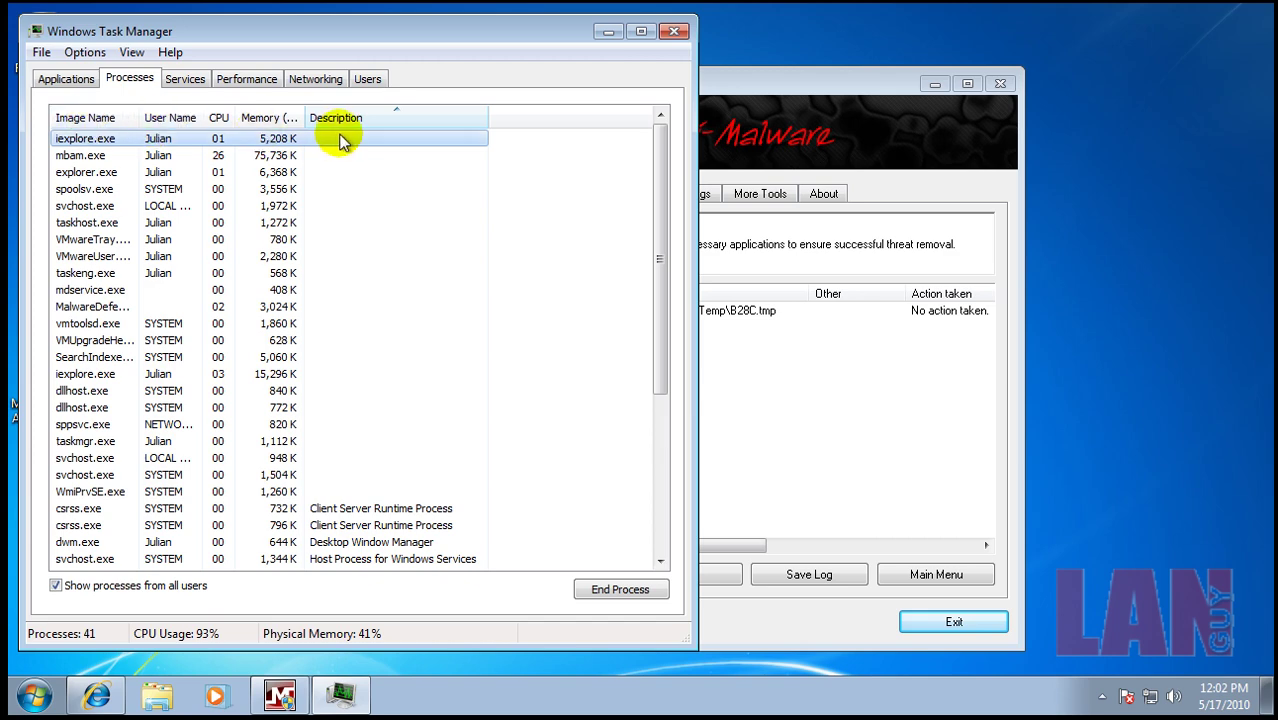
pyautogui.click(98, 124)
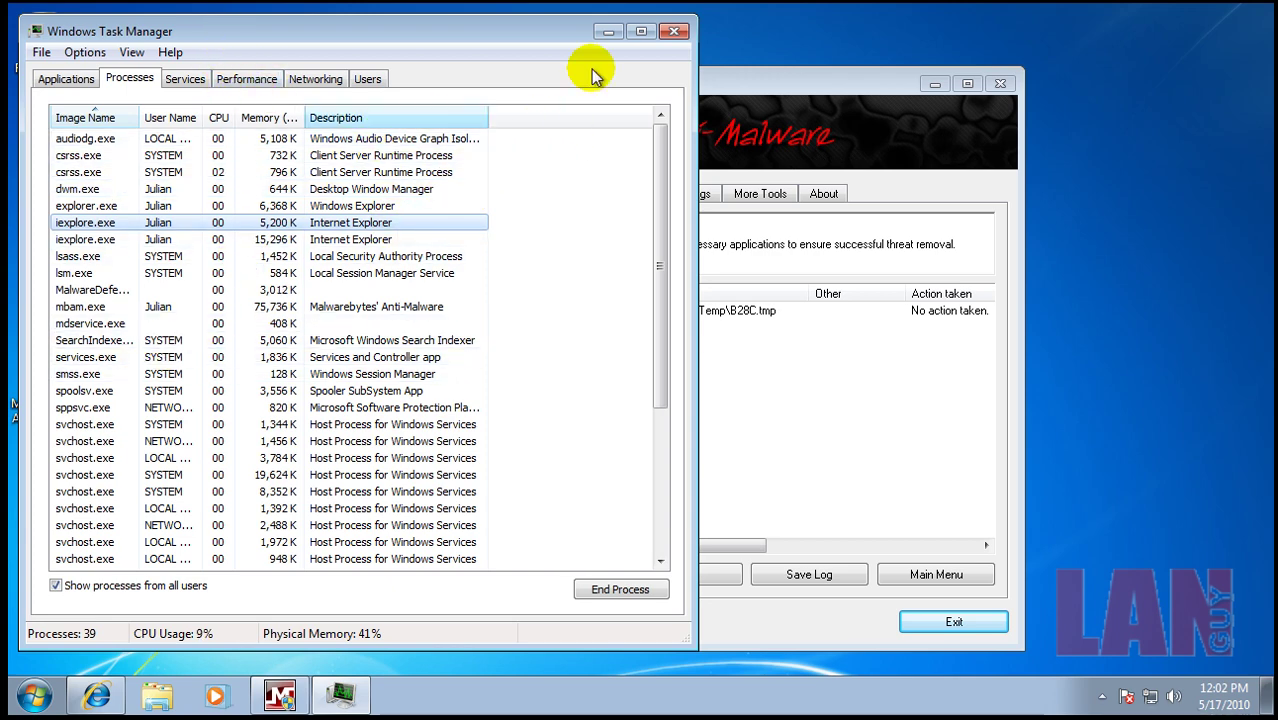
pyautogui.click(672, 36)
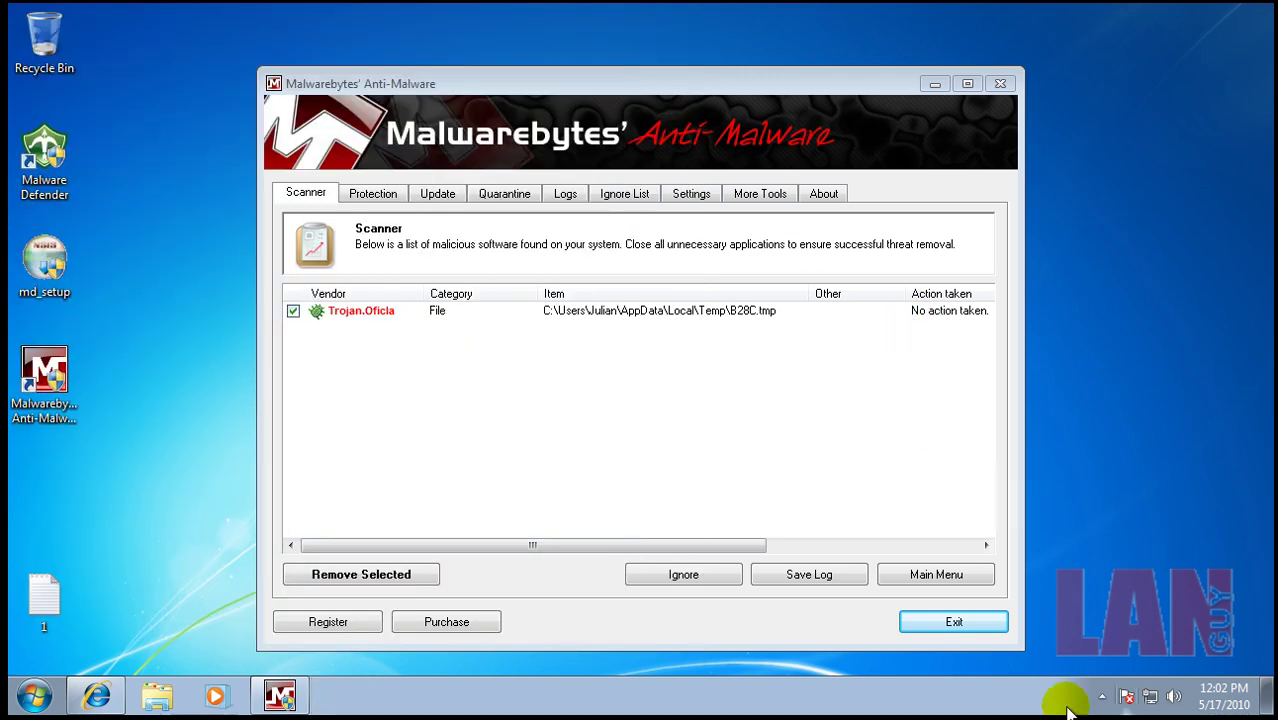
# Step: Remove the Trojan.Oficla detection, permit the alert, close the scan log, and decline the restart
pyautogui.click(1101, 696)
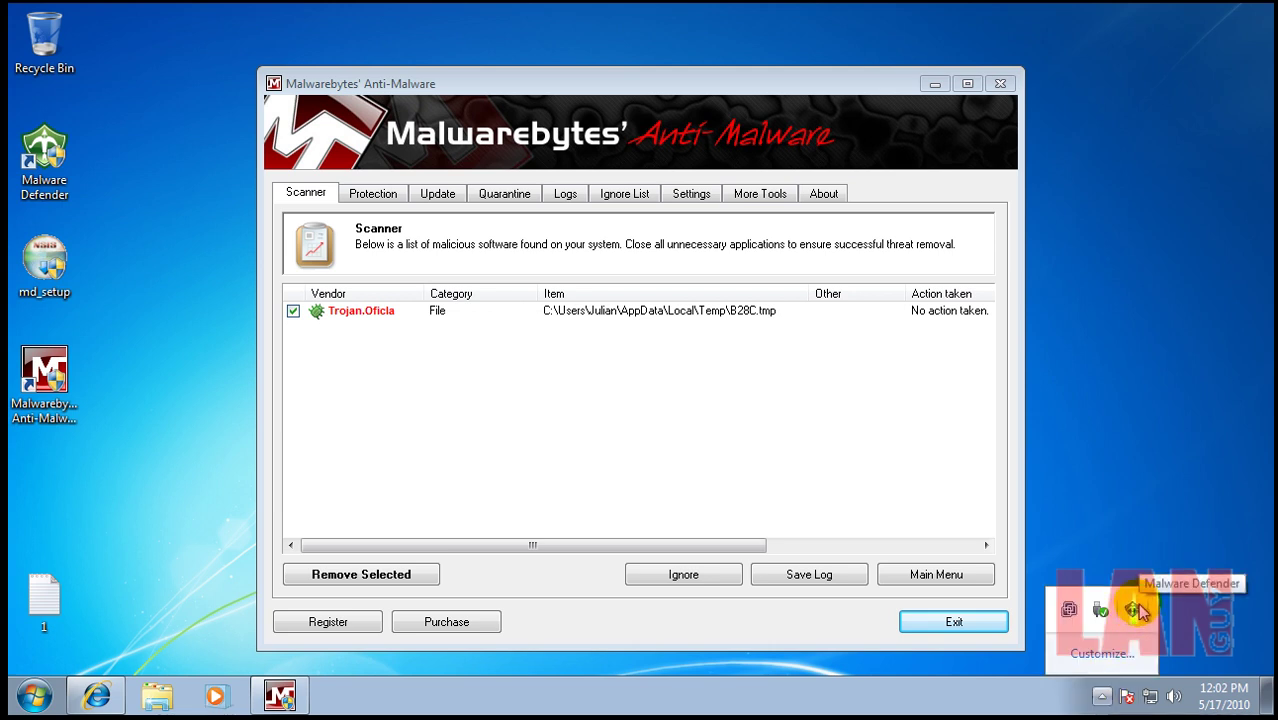
pyautogui.click(1137, 611)
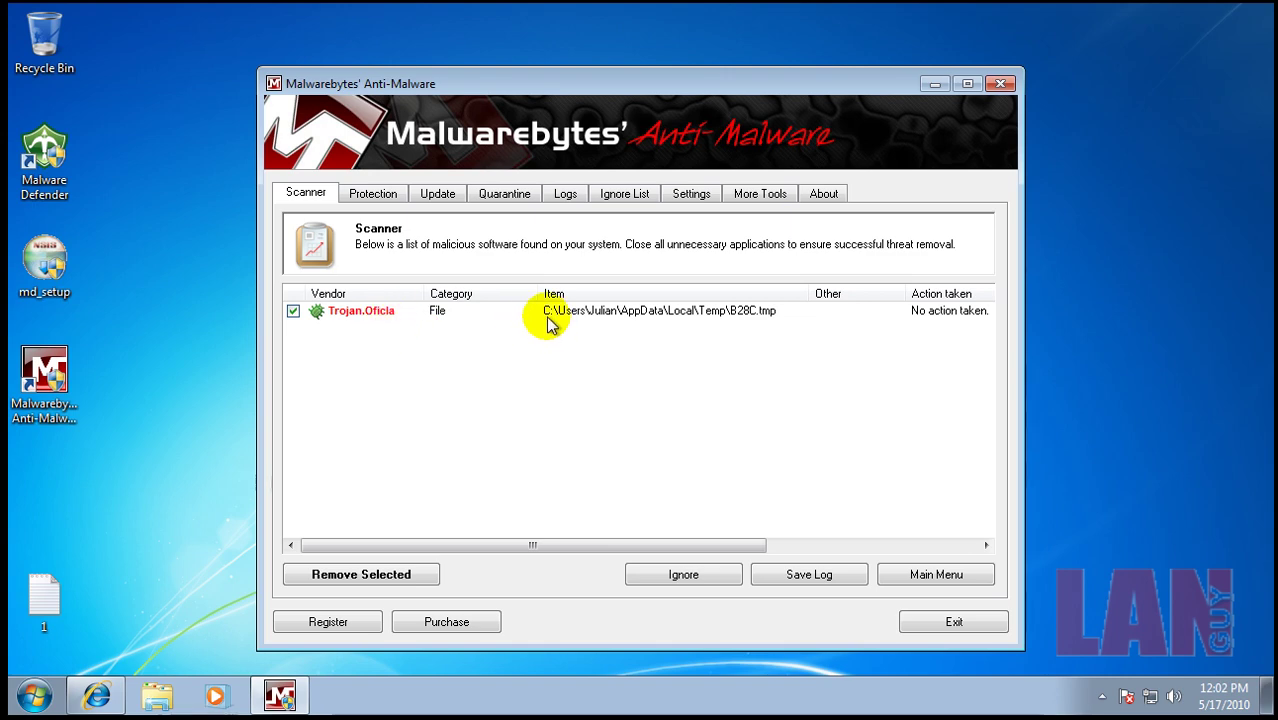
pyautogui.click(630, 315)
pyautogui.click(398, 575)
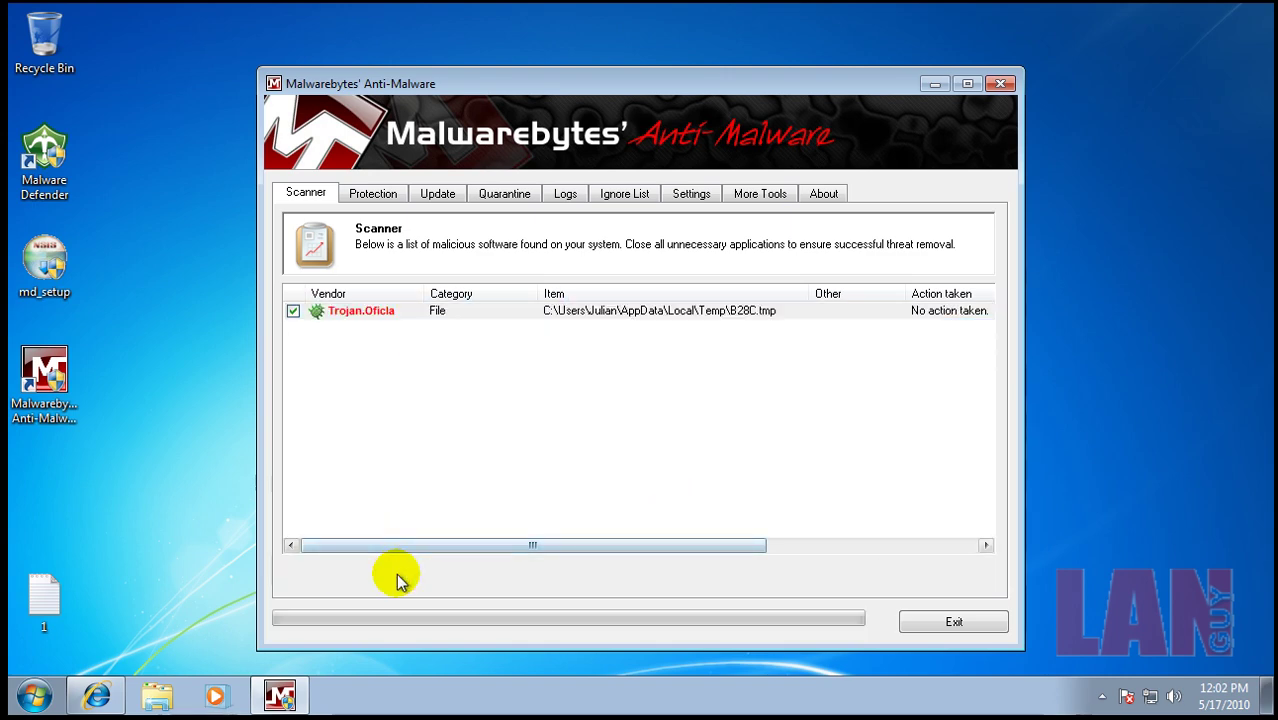
pyautogui.click(810, 645)
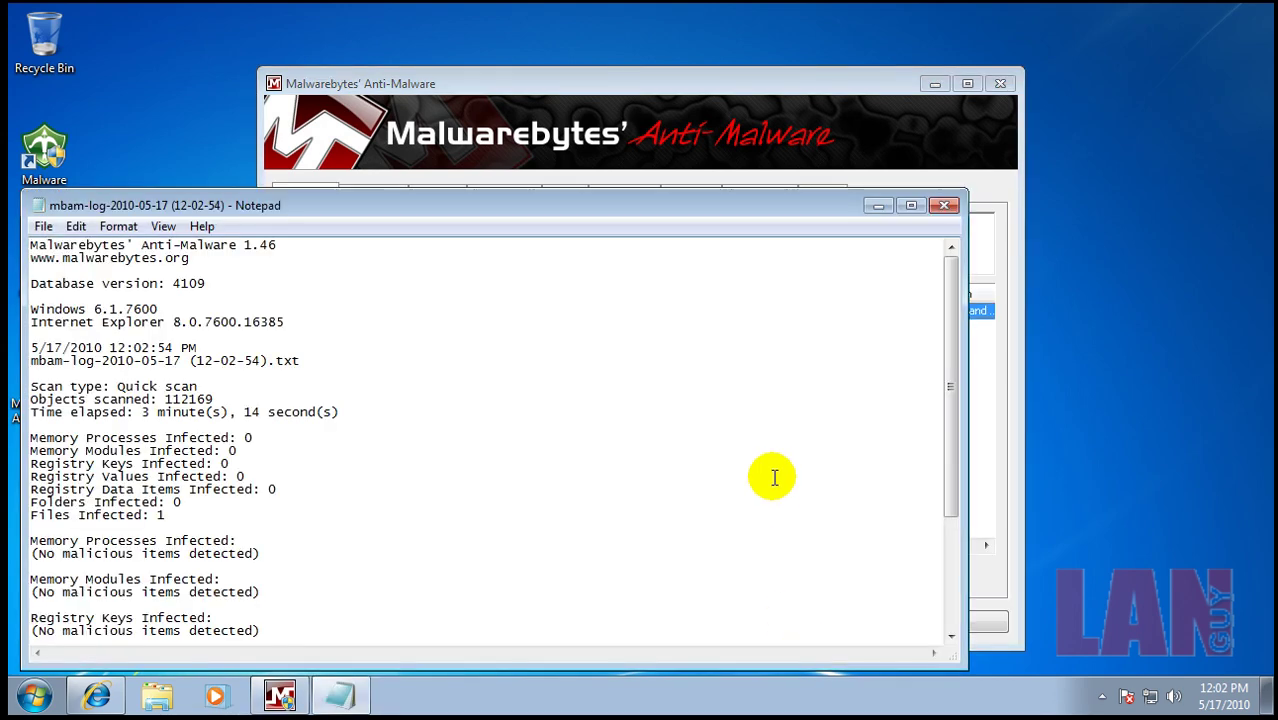
pyautogui.click(939, 204)
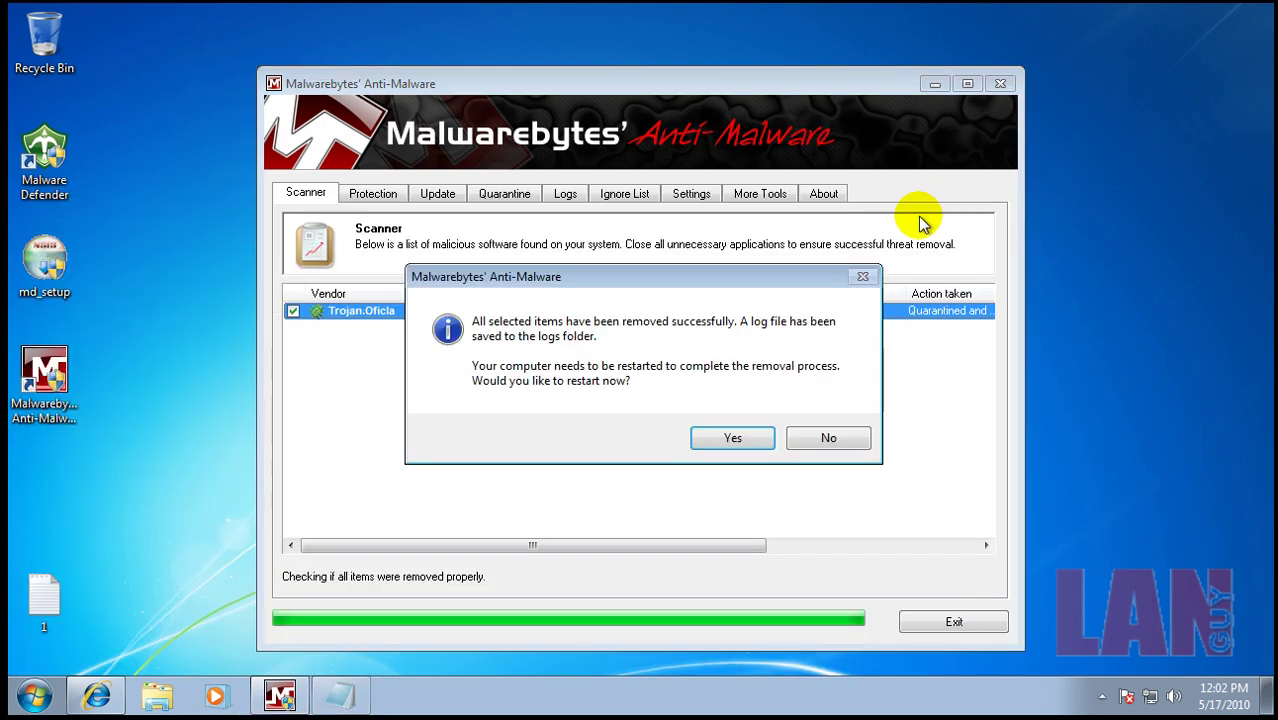
pyautogui.click(815, 432)
# Step: Close Malwarebytes, bring back the FileHippo browser window, and start a web search
pyautogui.click(1001, 84)
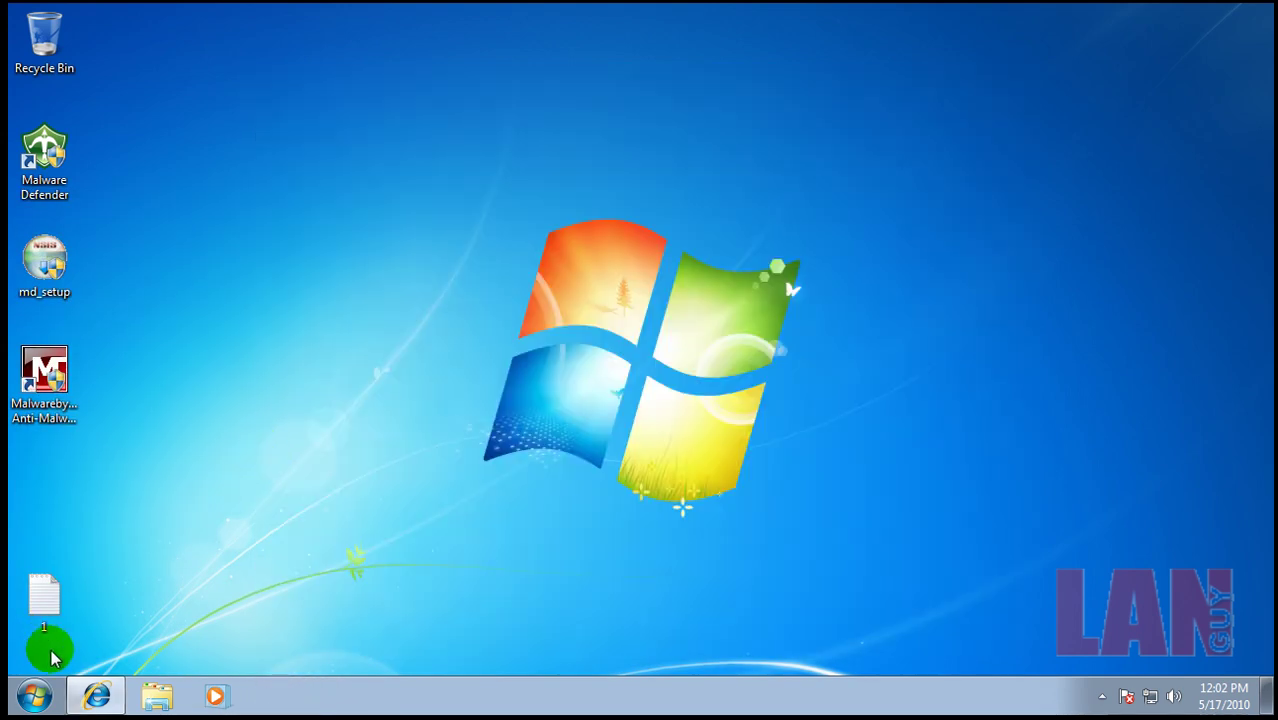
pyautogui.click(97, 694)
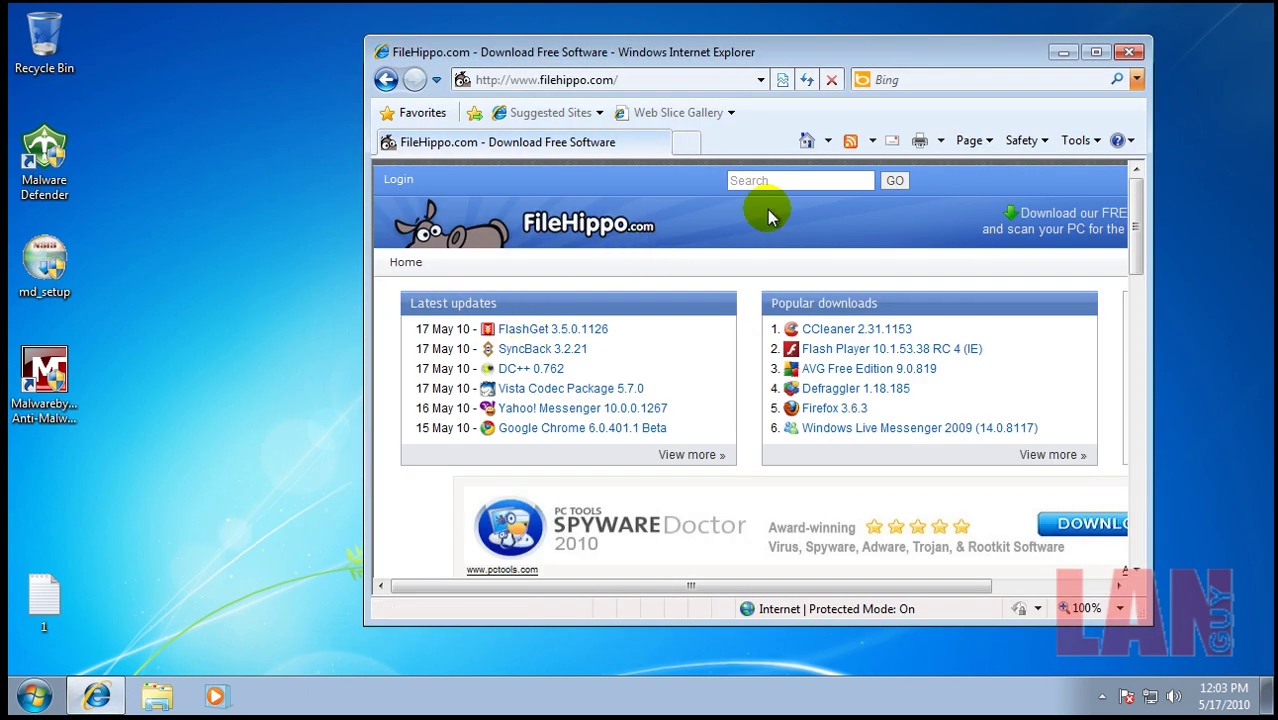
pyautogui.click(921, 77)
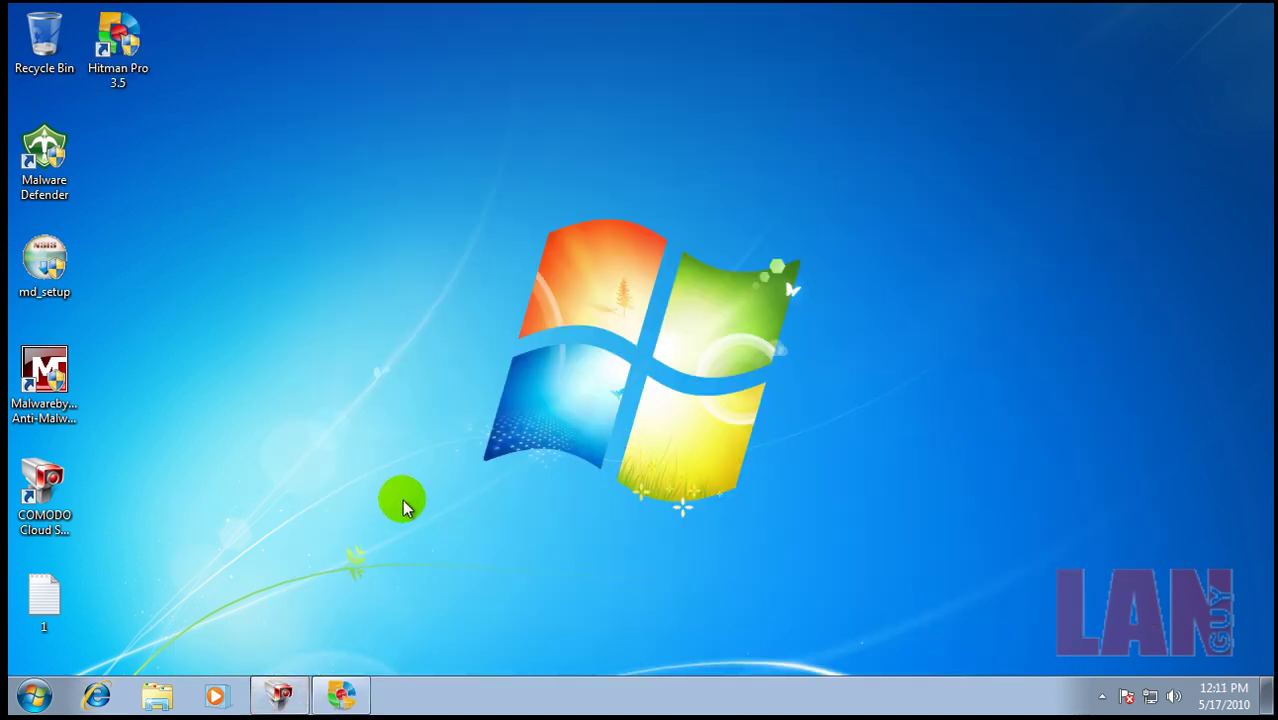
pyautogui.click(282, 694)
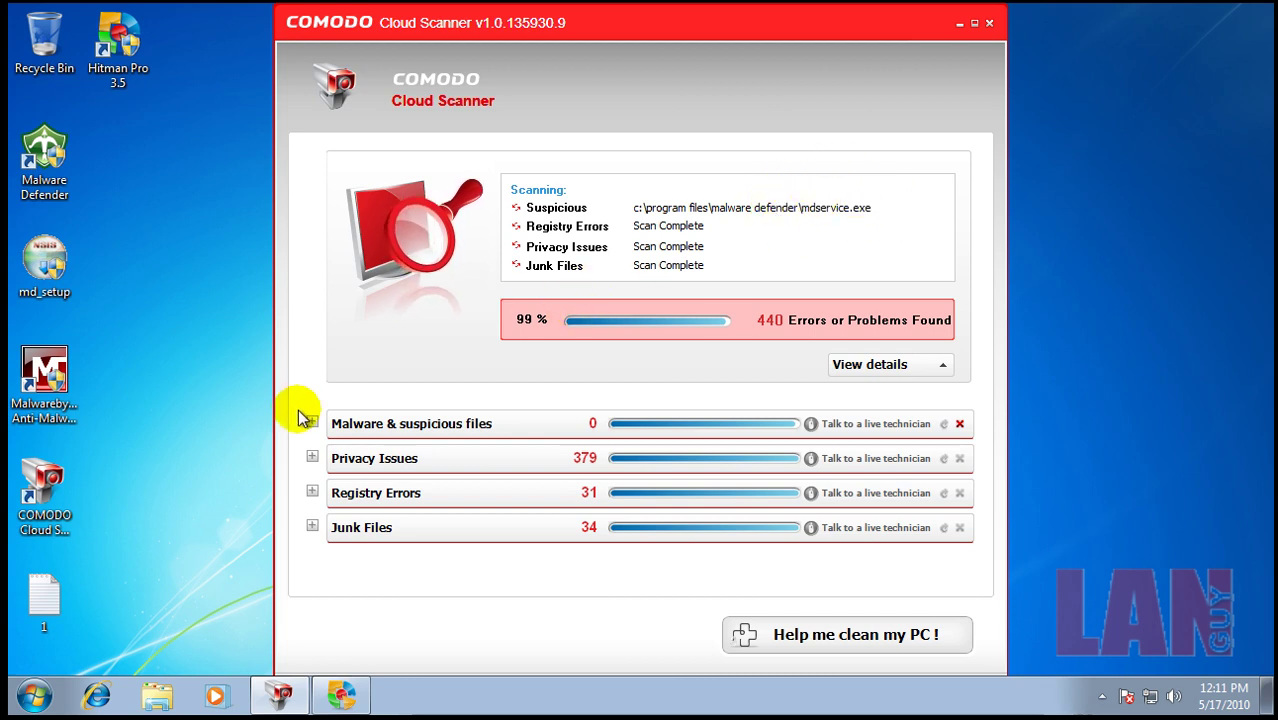
# Step: Minimize COMODO and expand bdgeo.sys in Hitman Pro's results to show Trojan.Win32.Agent!IK
pyautogui.click(959, 24)
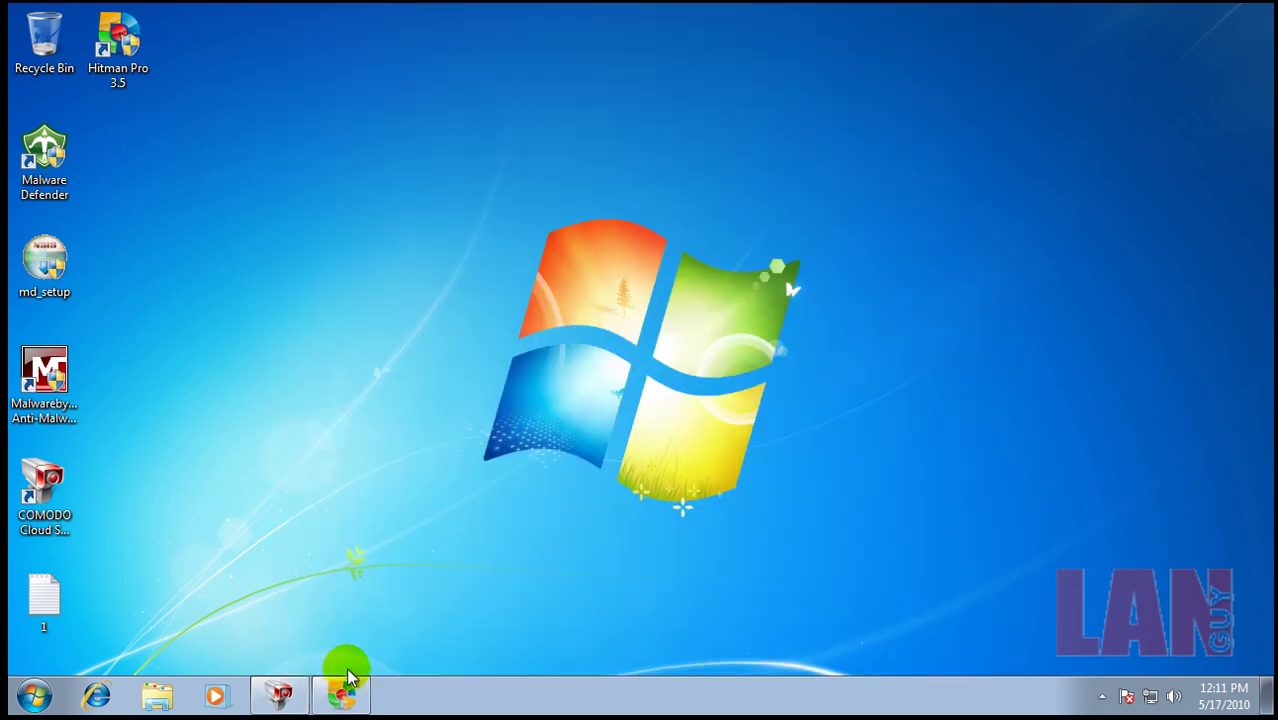
pyautogui.click(343, 688)
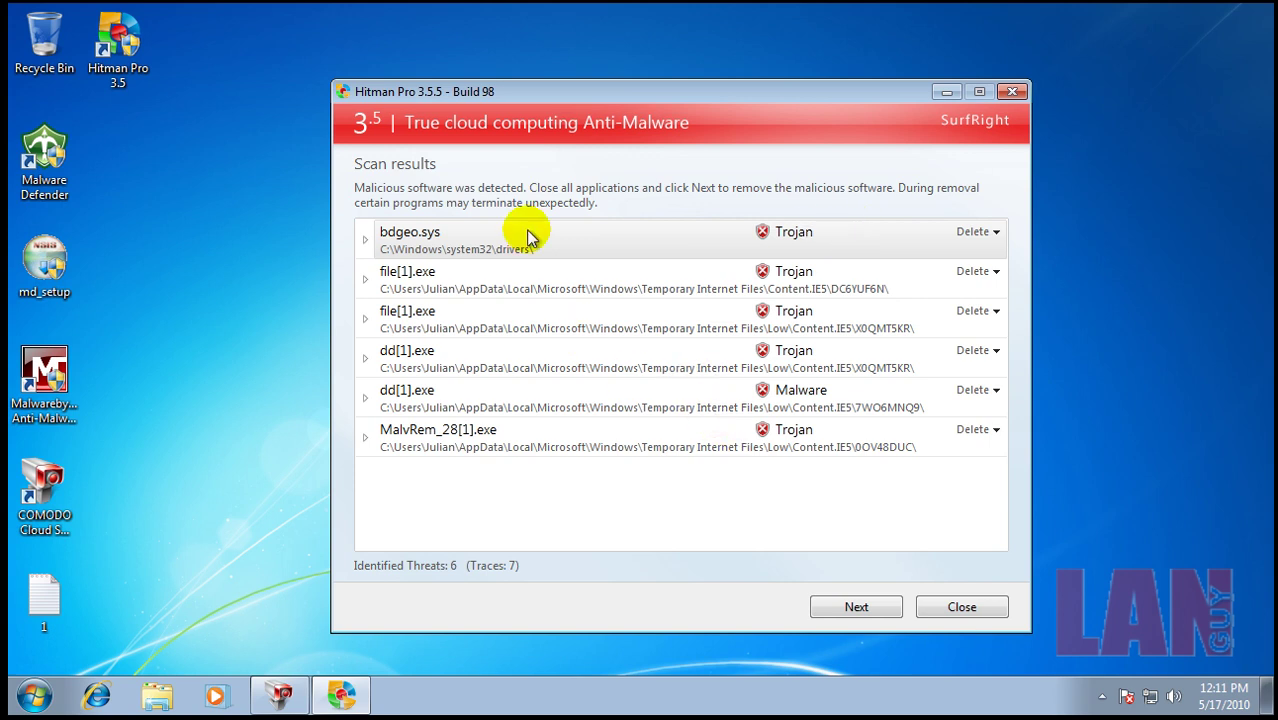
pyautogui.click(366, 245)
pyautogui.click(366, 243)
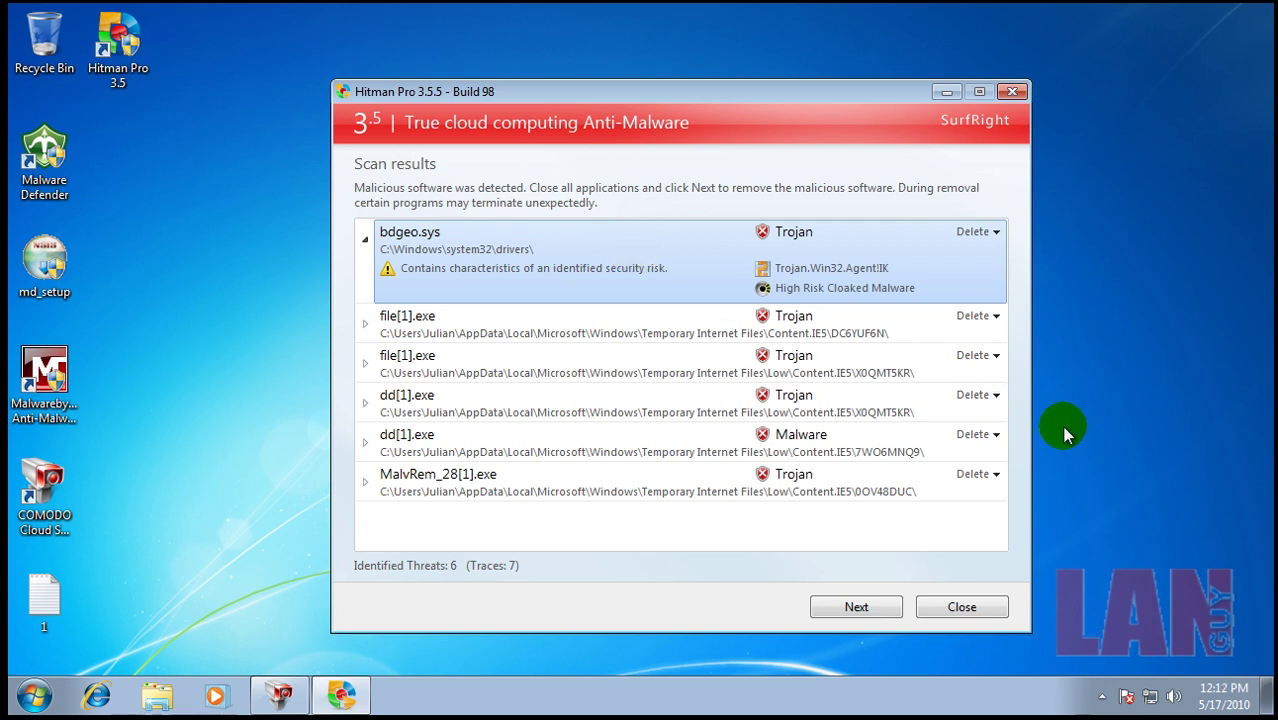
pyautogui.click(1102, 695)
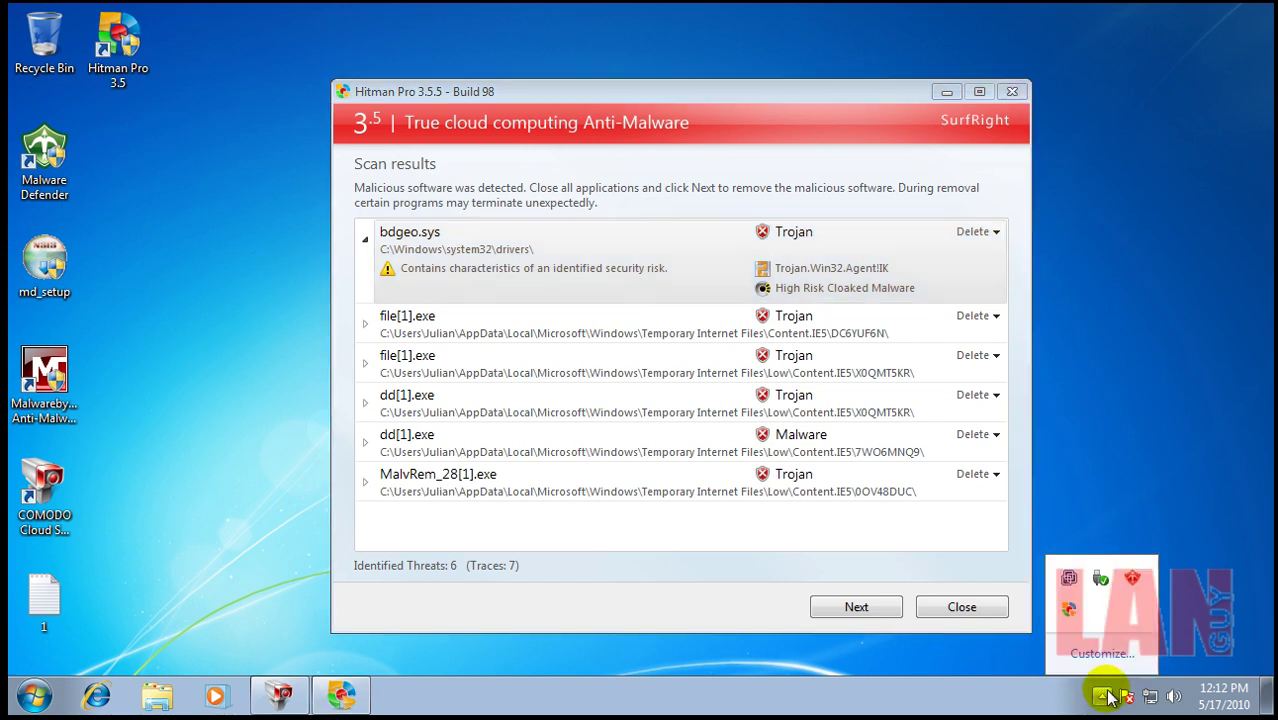
# Step: Open Malware Defender's main window from its tray icon menu, then minimize Hitman Pro
pyautogui.rightClick(1137, 580)
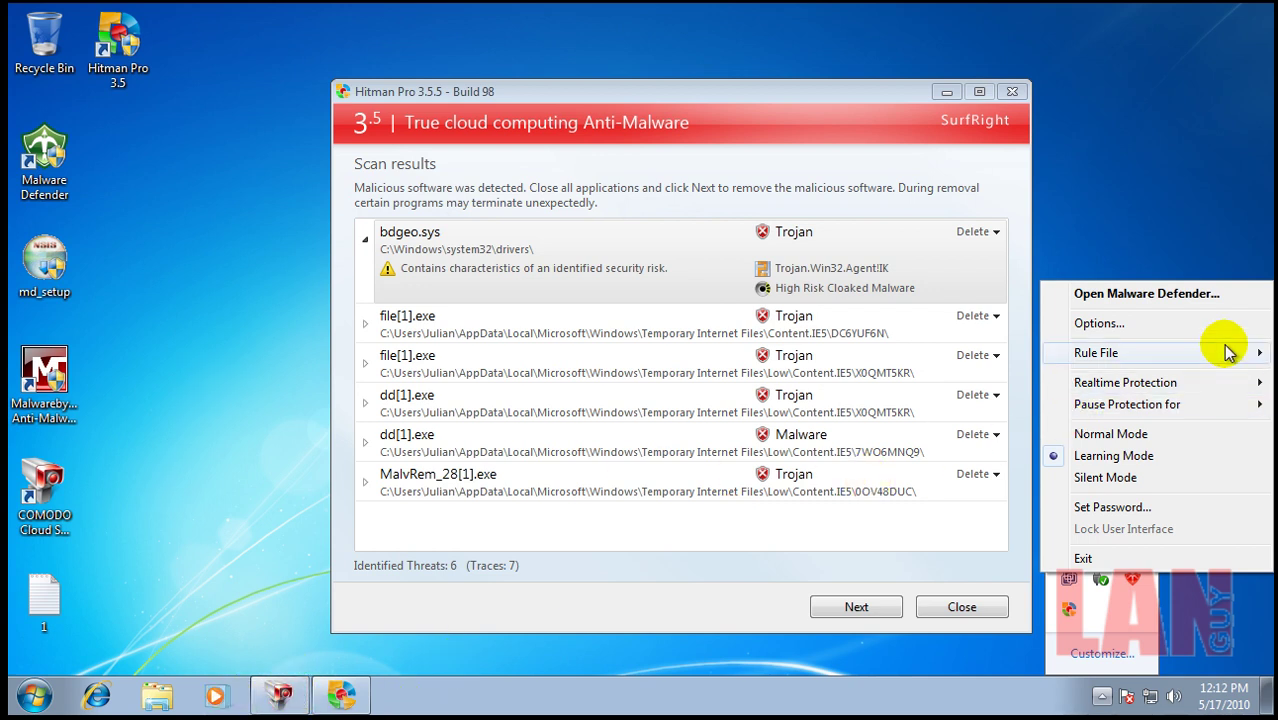
pyautogui.moveTo(1188, 382)
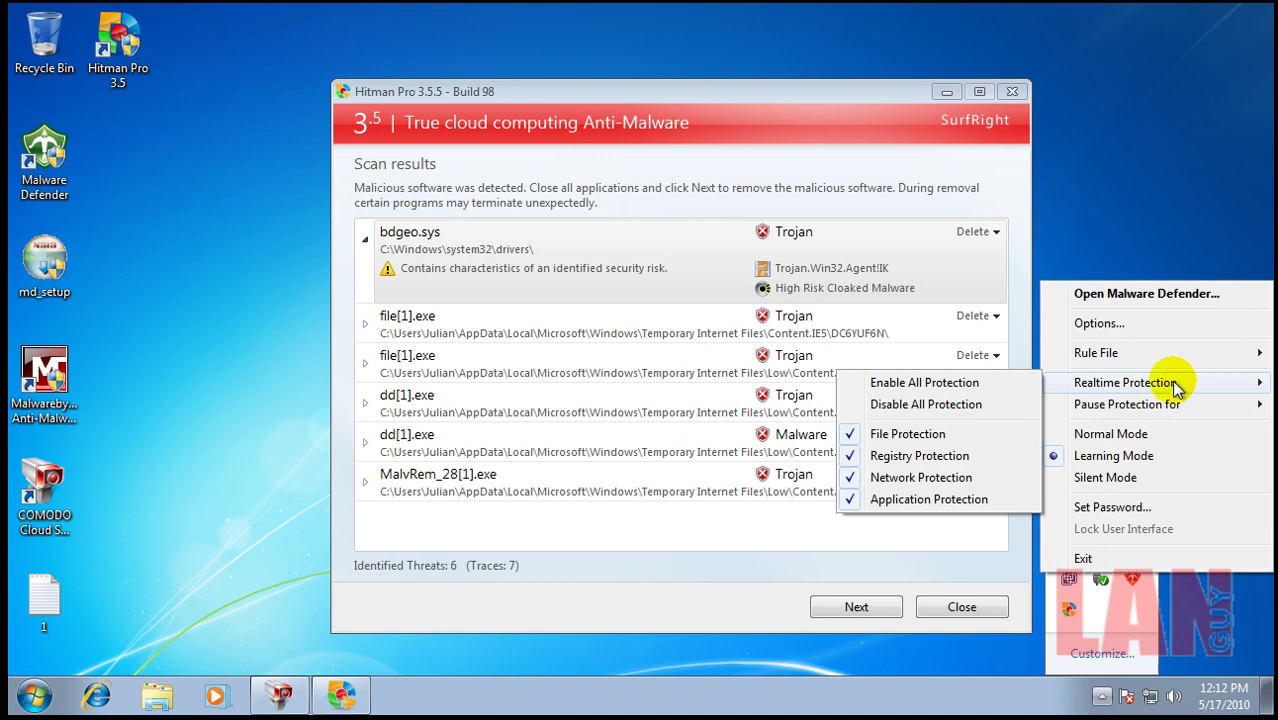
pyautogui.click(1188, 296)
pyautogui.click(946, 92)
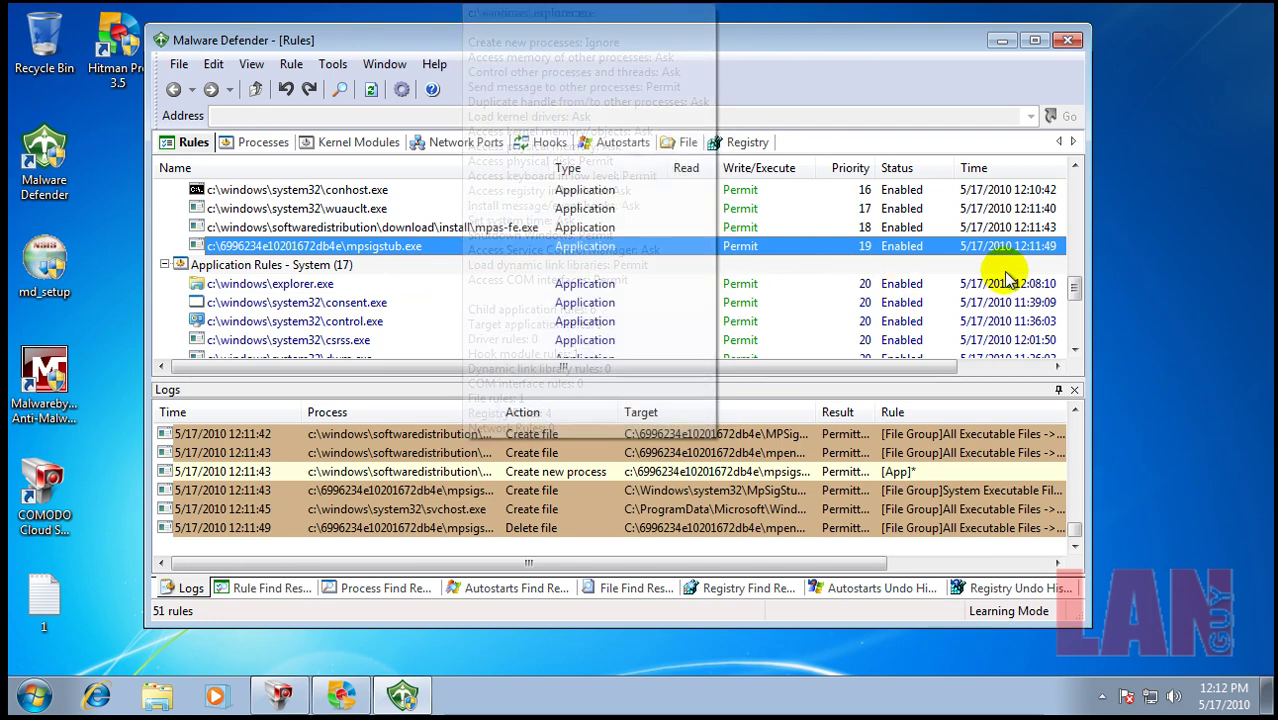